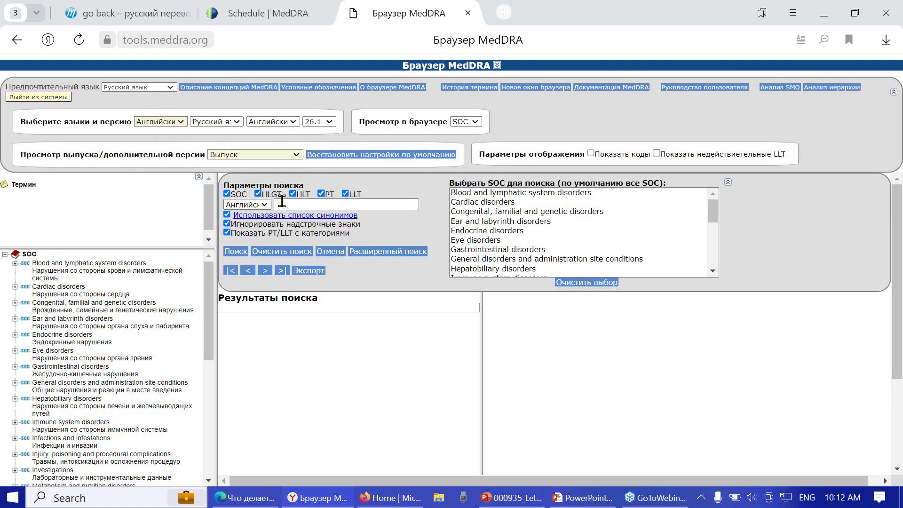
Set the search language to Russian and turn off the option to ignore diacritical marks (Игнорировать надстрочные знаки).
left_click(264, 205)
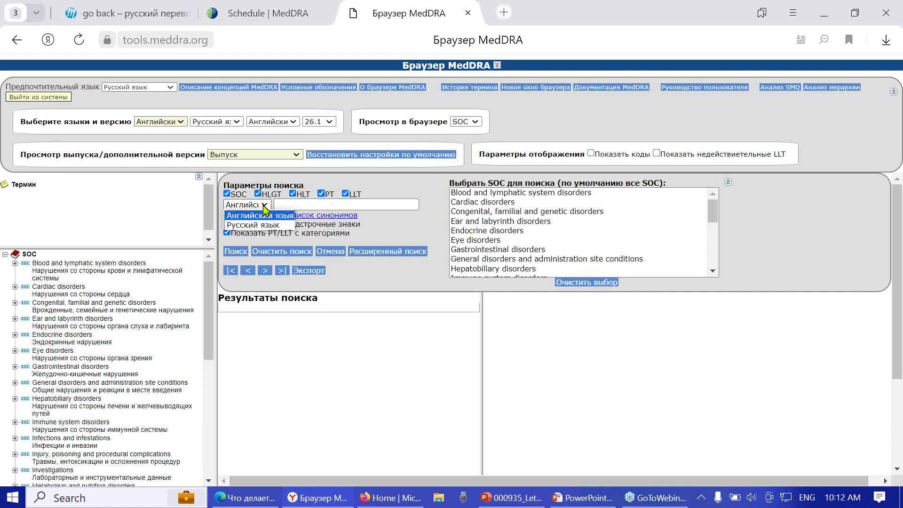
left_click(267, 226)
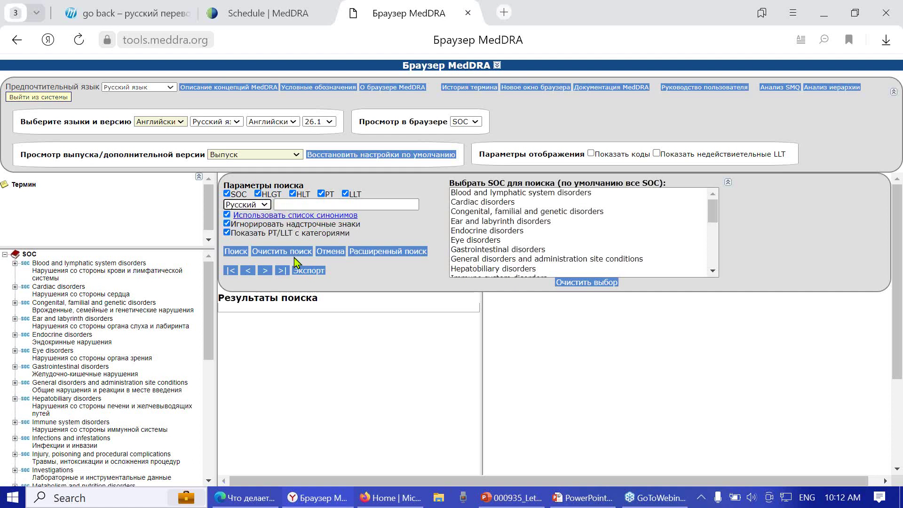
left_click(227, 225)
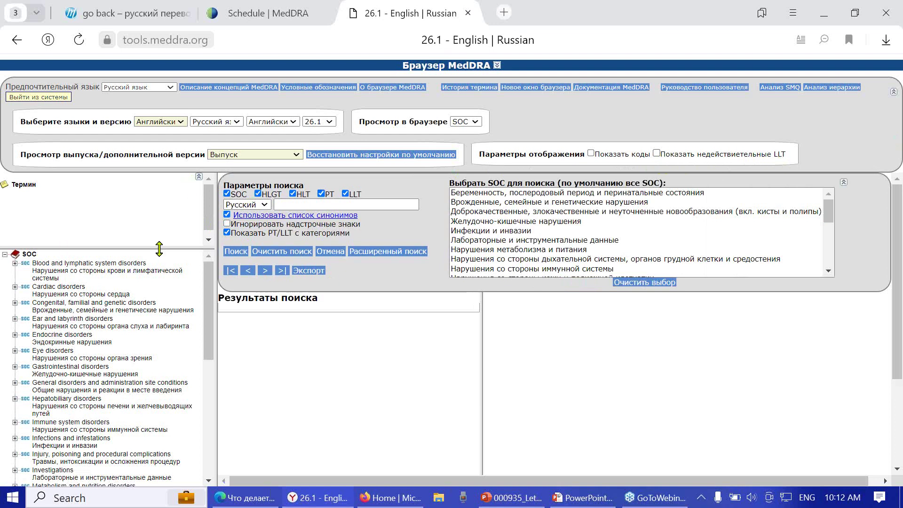
Search the terms for "преход зрен" and expand the synonym results to show each one's preferred term.
left_click(284, 205)
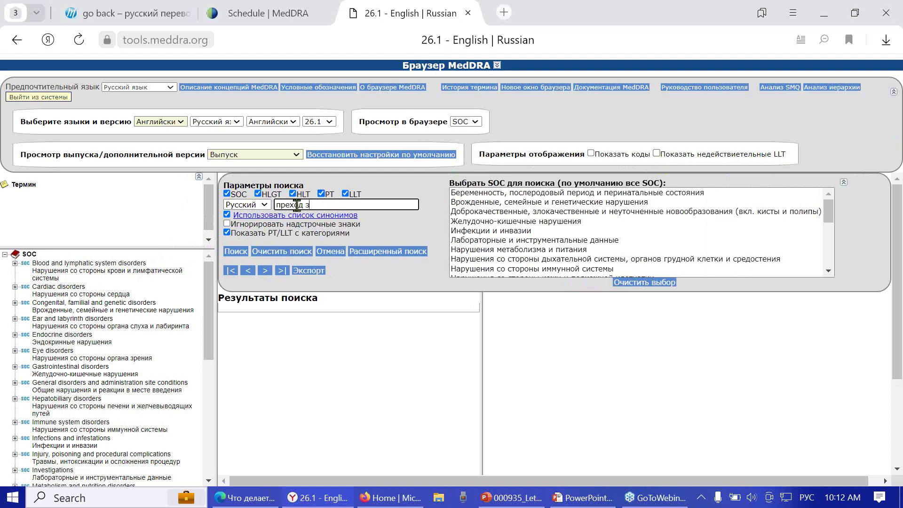
left_click(235, 251)
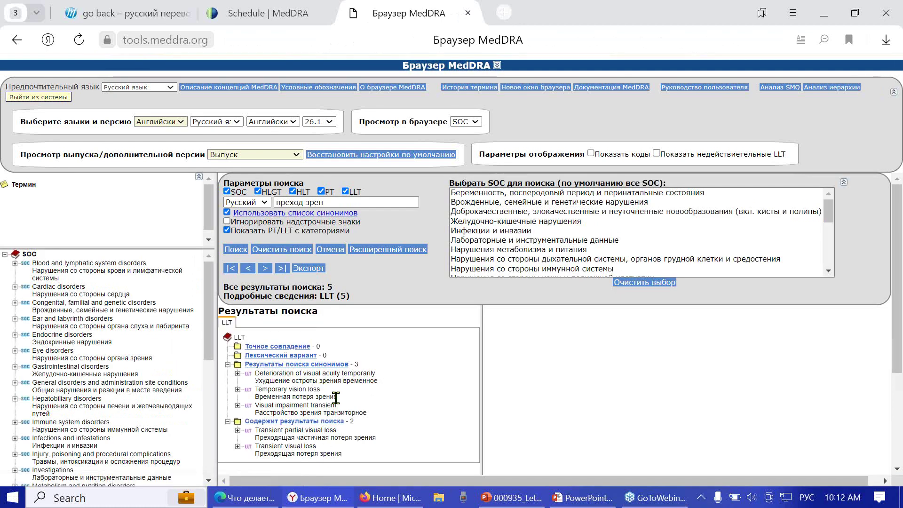
left_click(238, 374)
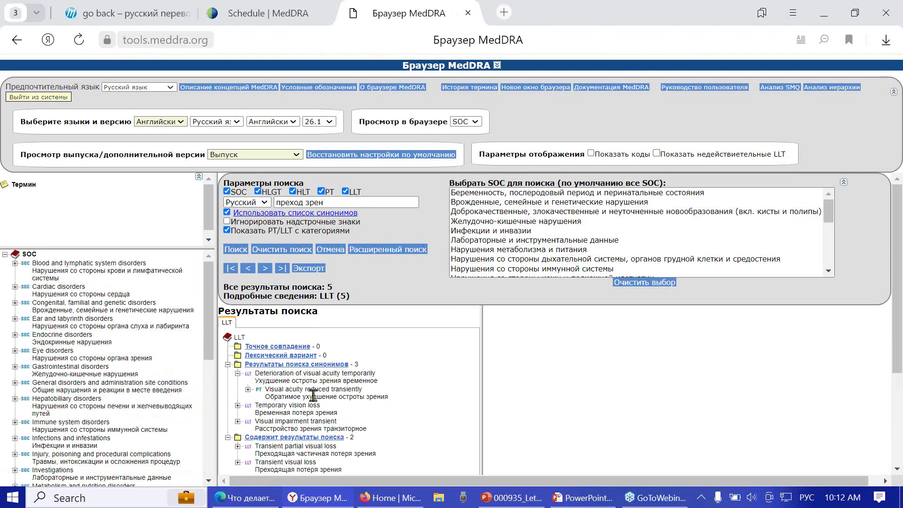
scroll(439, 397, "down", 1)
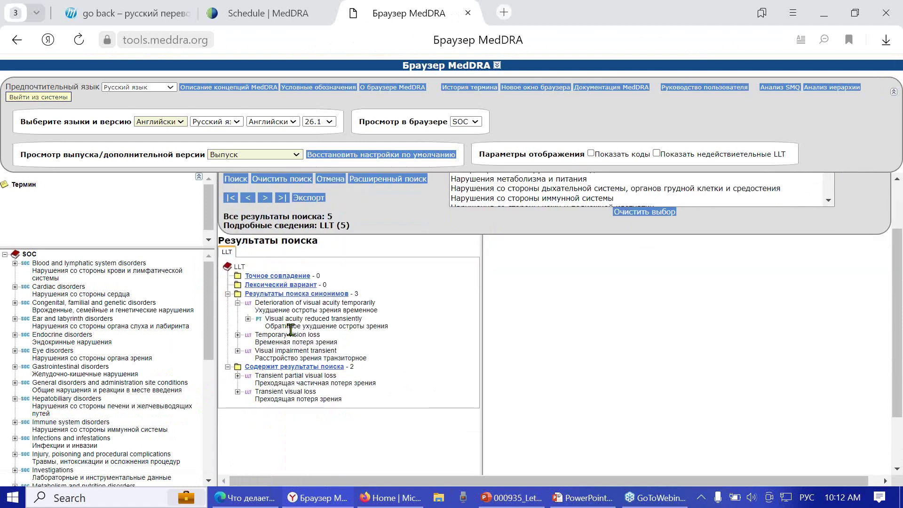
left_click(238, 334)
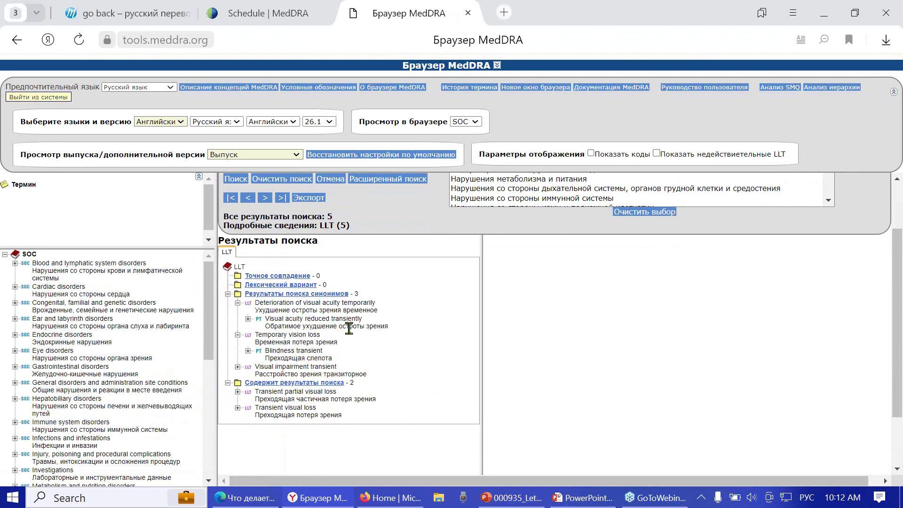
left_click(237, 367)
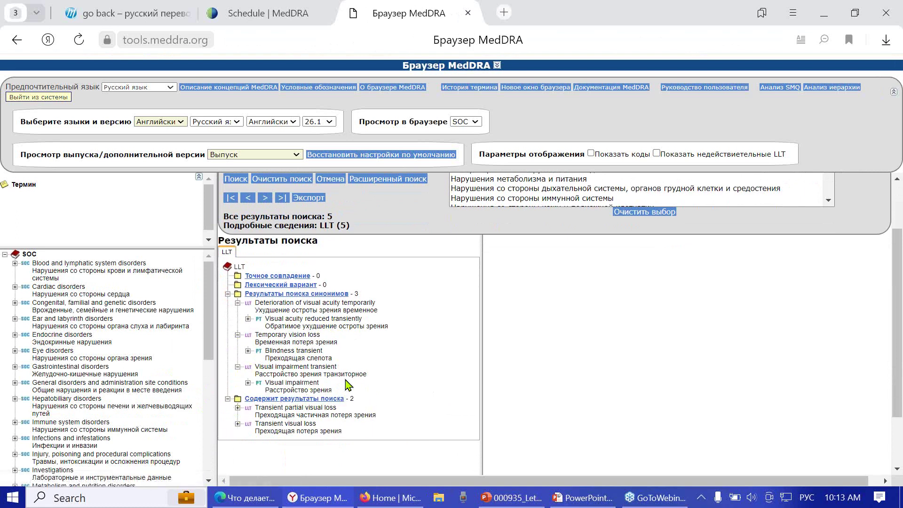
Open the details of the preferred term Visual impairment and locate it under Eye disorders in the SOC hierarchy.
triple_click(318, 385)
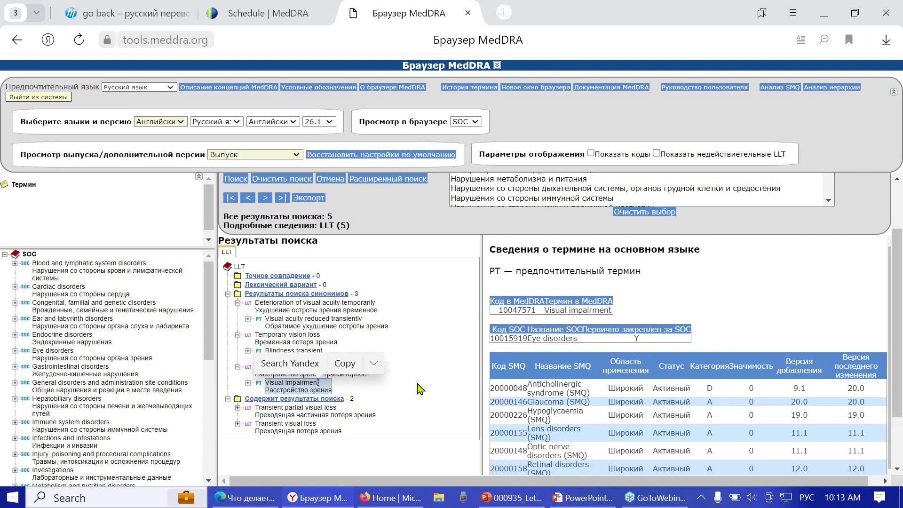
right_click(293, 388)
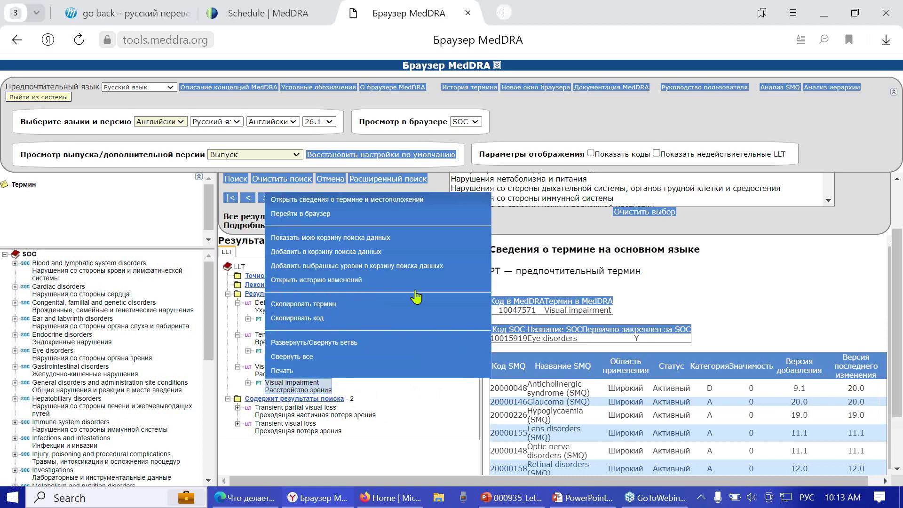
left_click(326, 214)
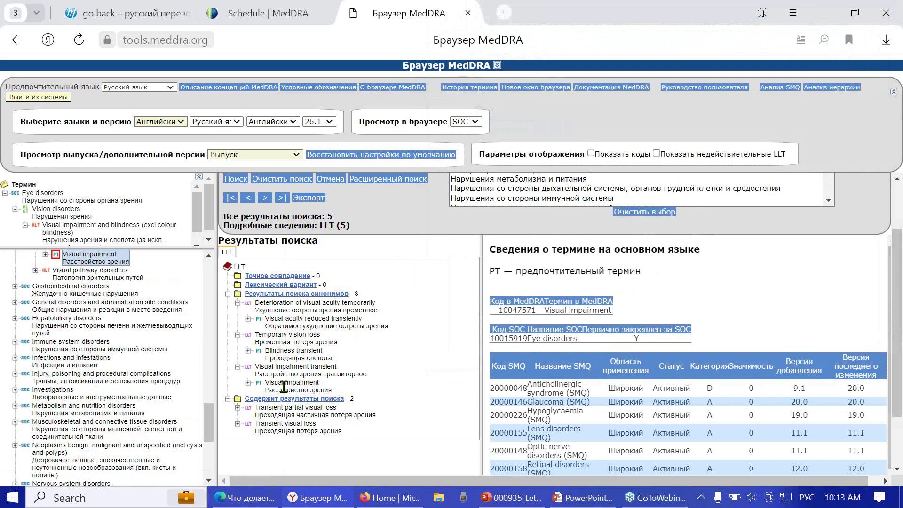
left_click(284, 386)
right_click(285, 386)
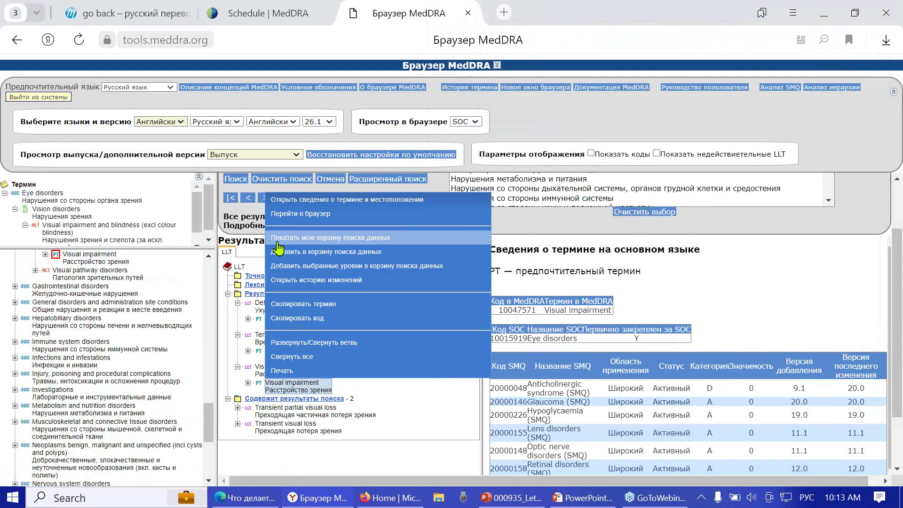
left_click(285, 215)
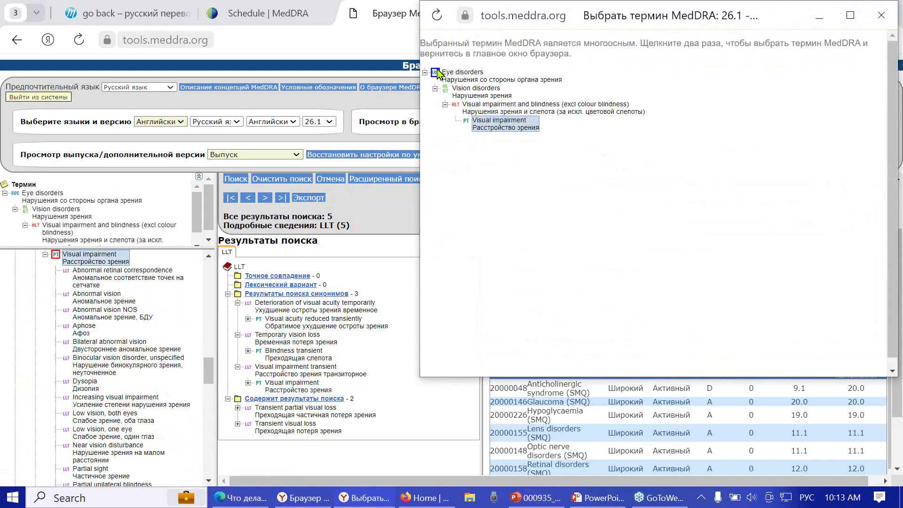
double_click(438, 73)
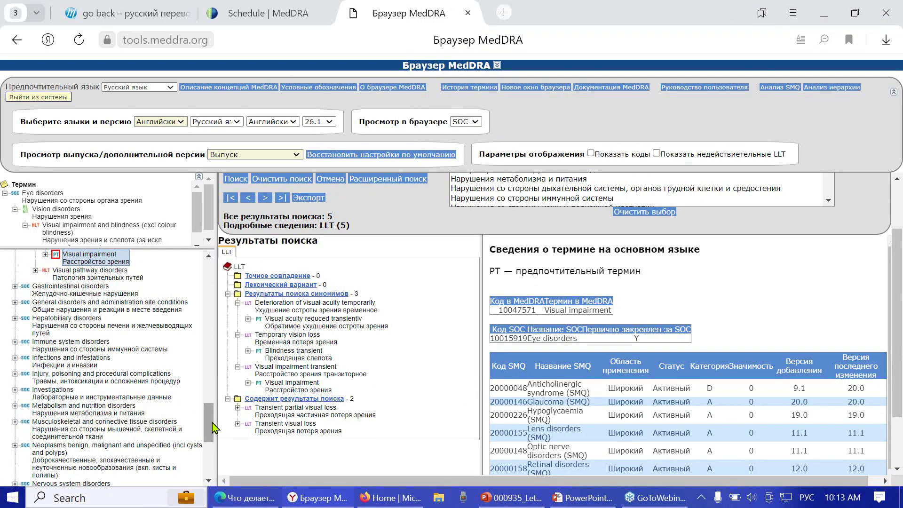
Expand Visual impairment in the SOC hierarchy and look through all of its lowest-level terms.
scroll(207, 419, "up", 2)
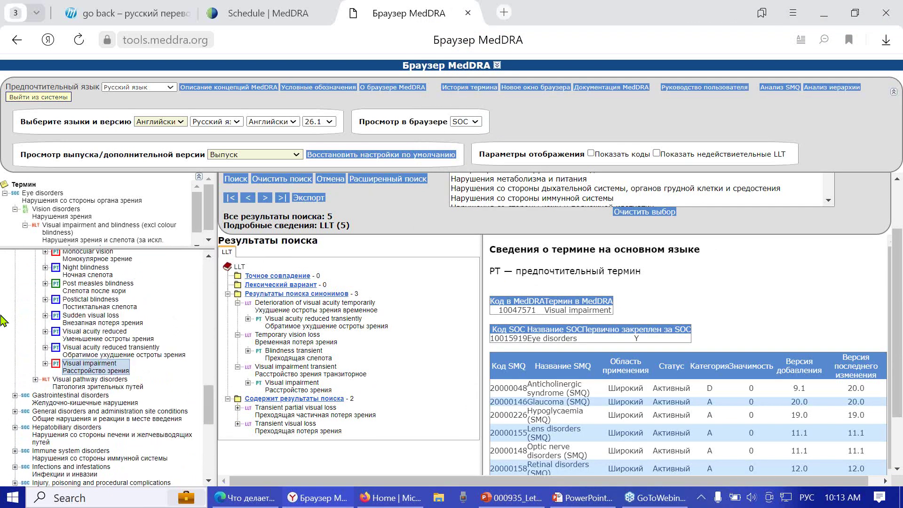
left_click(45, 363)
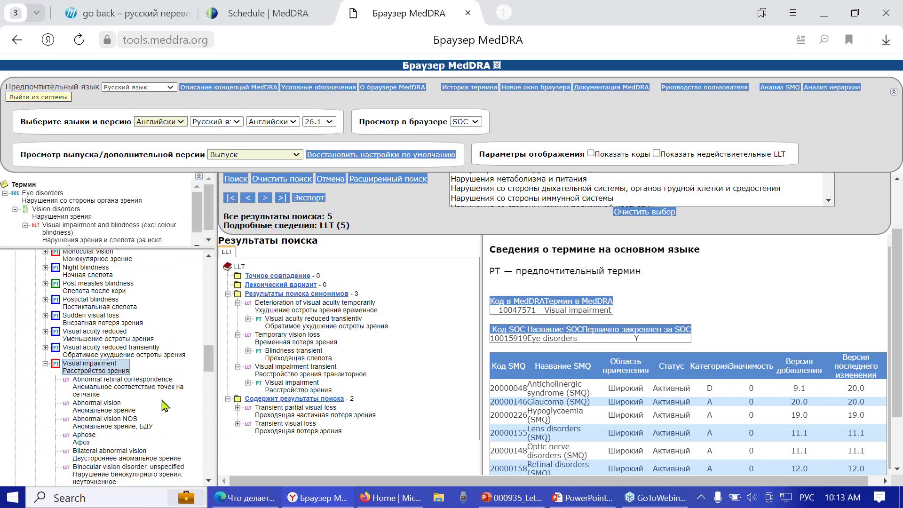
scroll(164, 406, "down", 2)
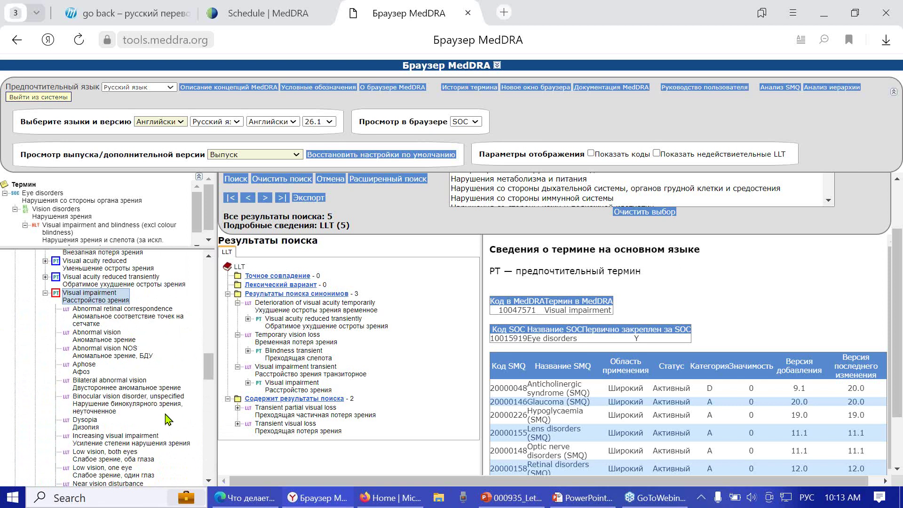
scroll(168, 419, "down", 2)
scroll(167, 419, "down", 2)
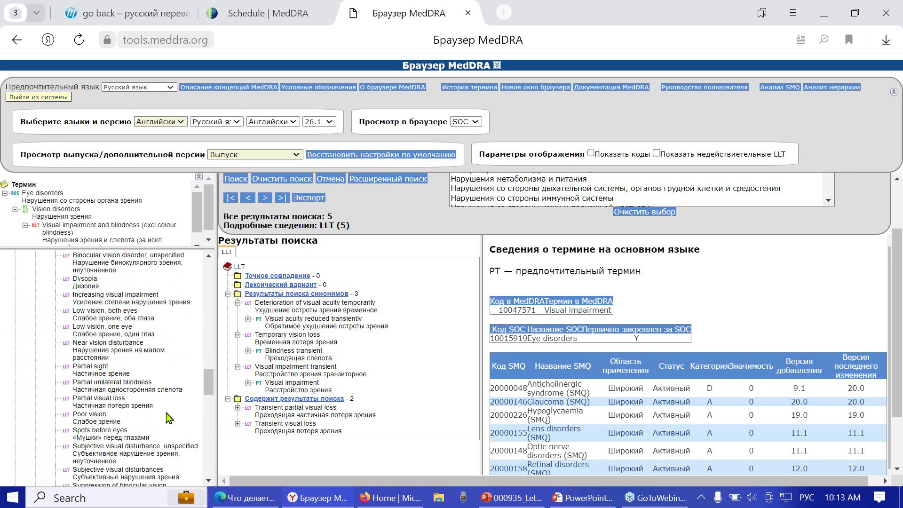
scroll(170, 407, "down", 2)
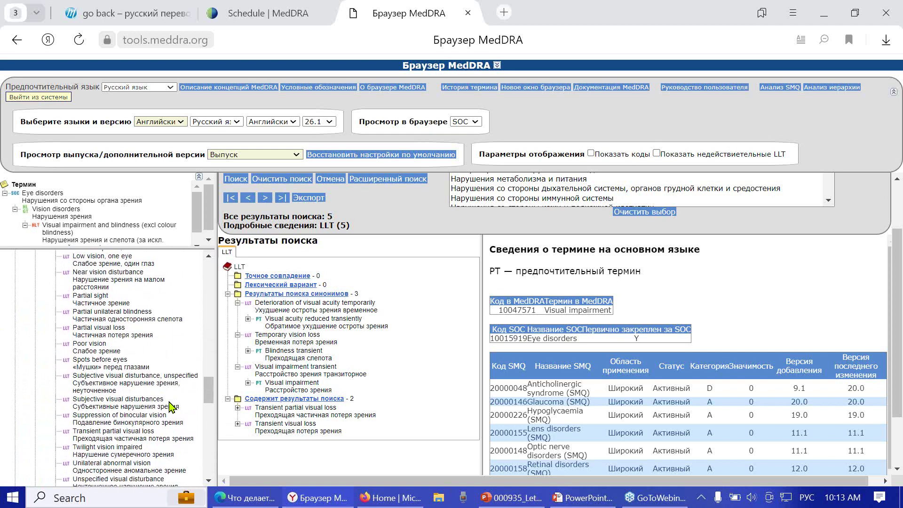
scroll(173, 407, "down", 2)
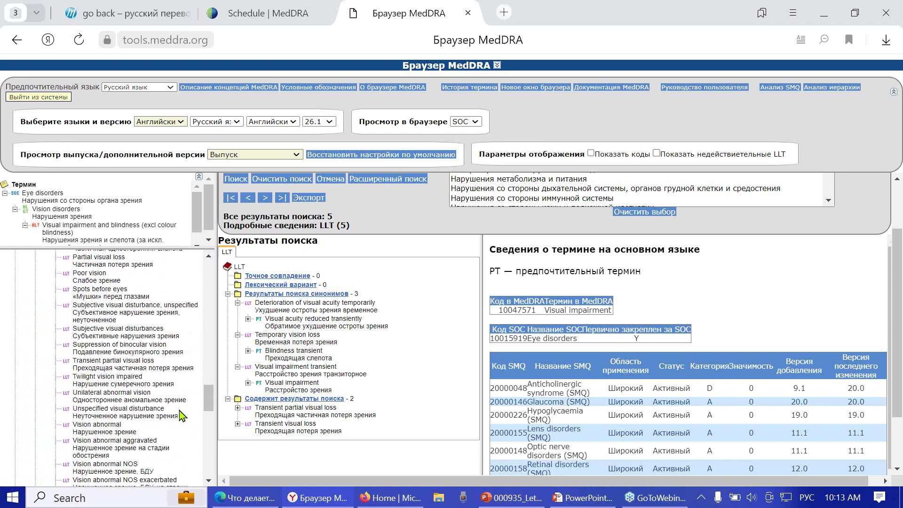
scroll(181, 412, "down", 2)
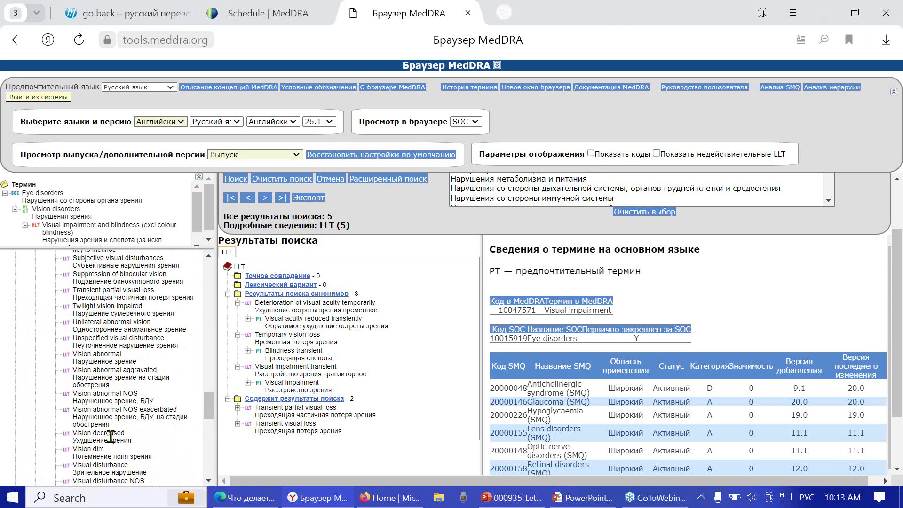
scroll(180, 440, "down", 2)
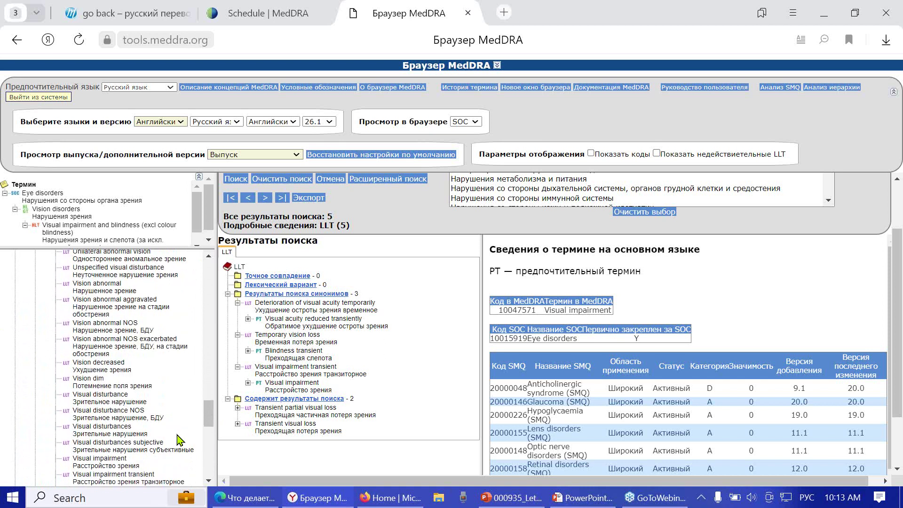
scroll(154, 400, "down", 2)
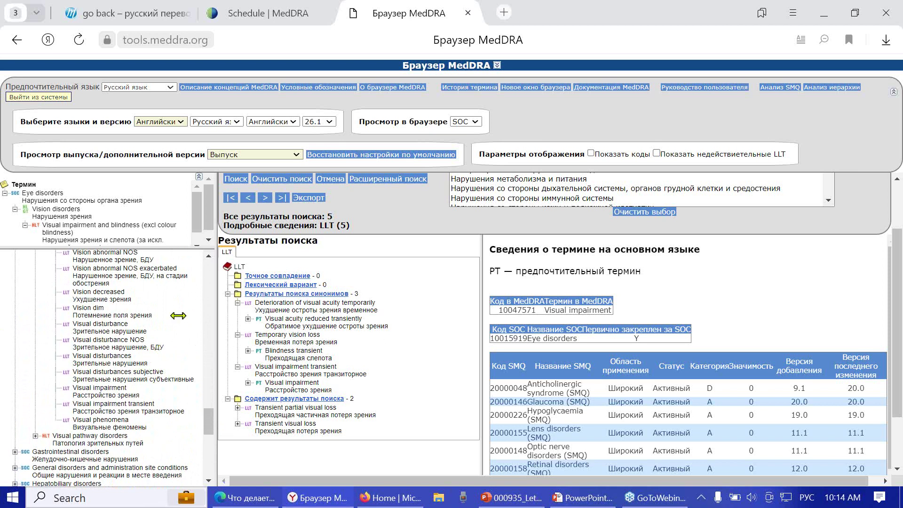
Search the terms for "мутн зрен" and expand the Blurred vision result to show its preferred term.
scroll(329, 288, "up", 2)
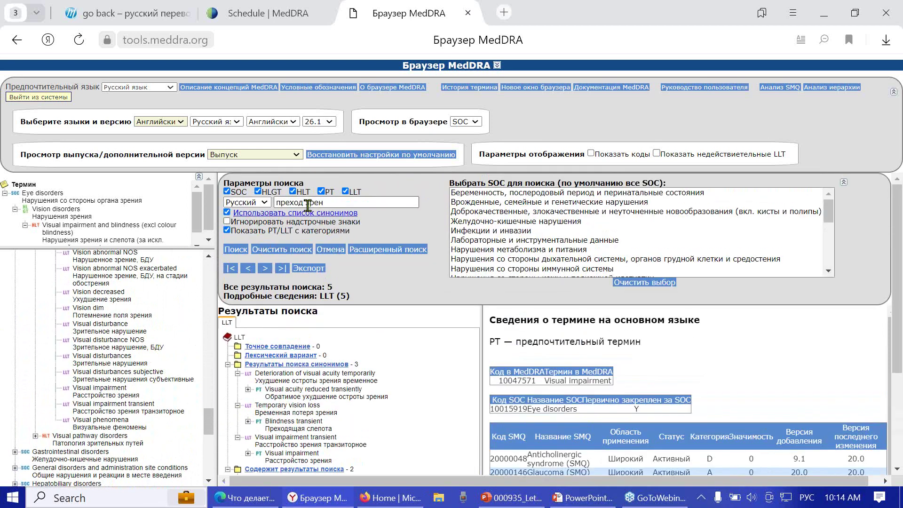
left_click_drag(304, 203, 273, 206)
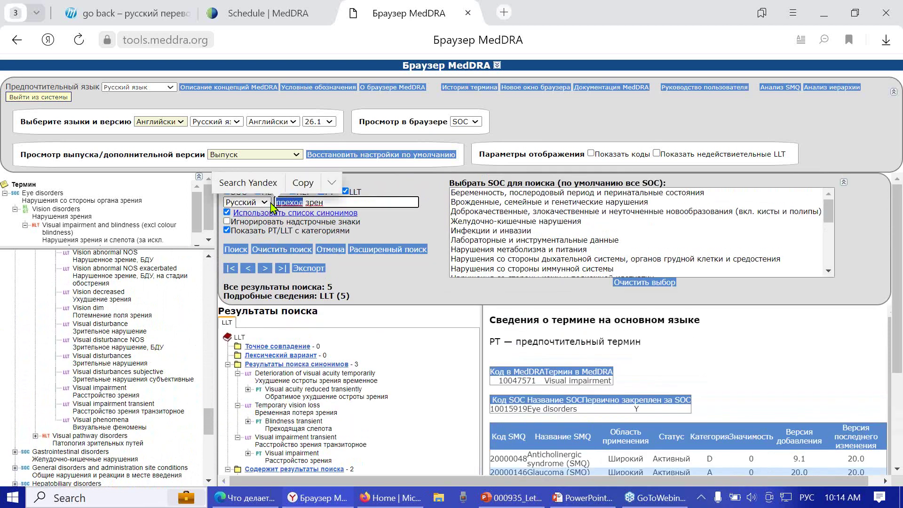
type("мутн")
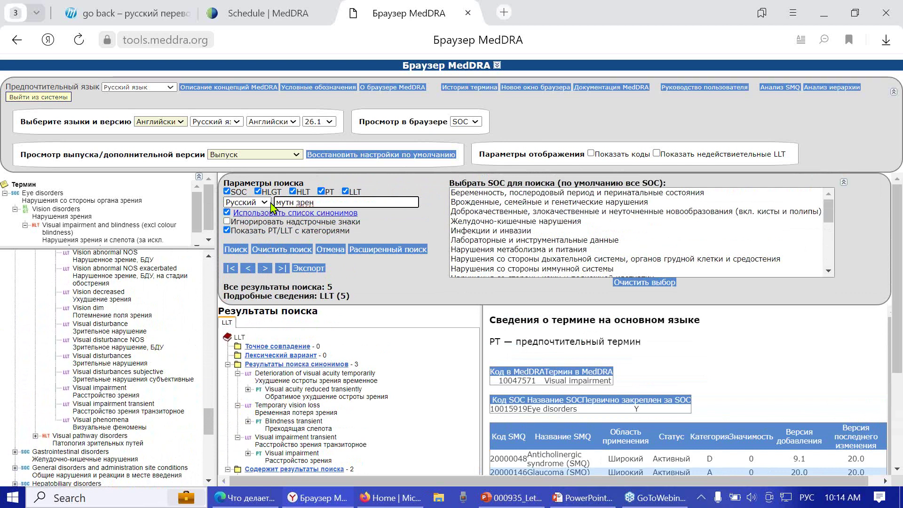
left_click(235, 250)
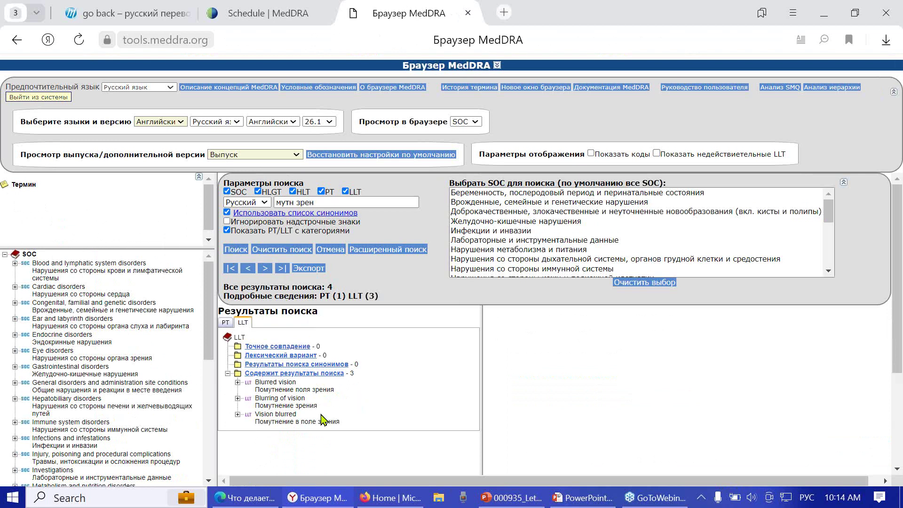
left_click(237, 383)
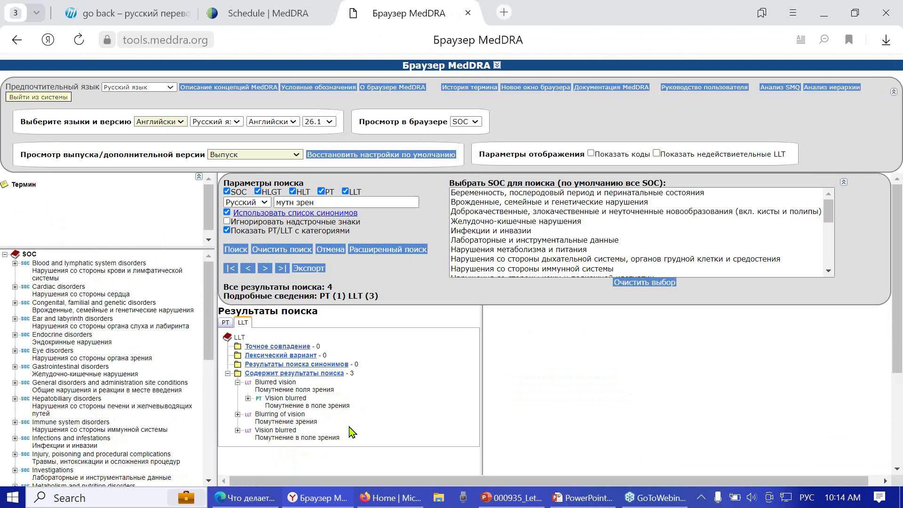
Locate the preferred term Vision blurred under Eye disorders, Visual disorders NEC in the SOC hierarchy and expand its lowest-level terms.
left_click(328, 407)
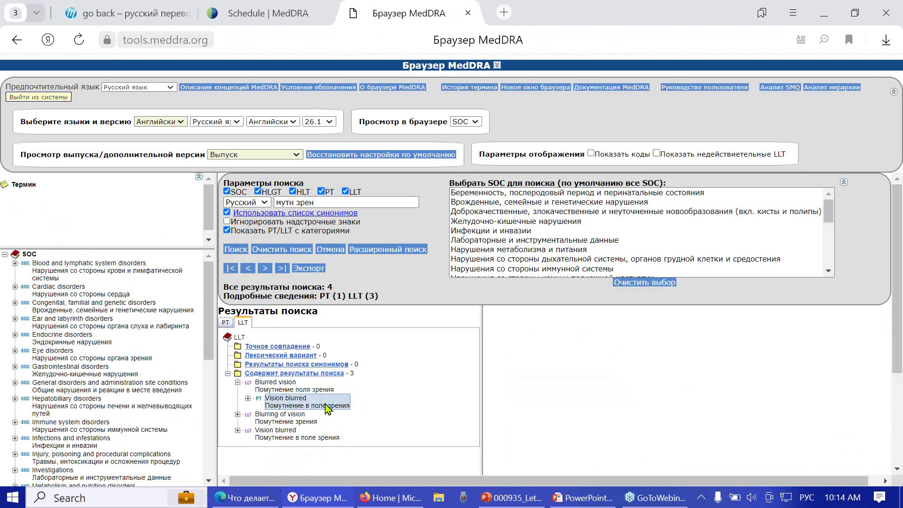
right_click(325, 405)
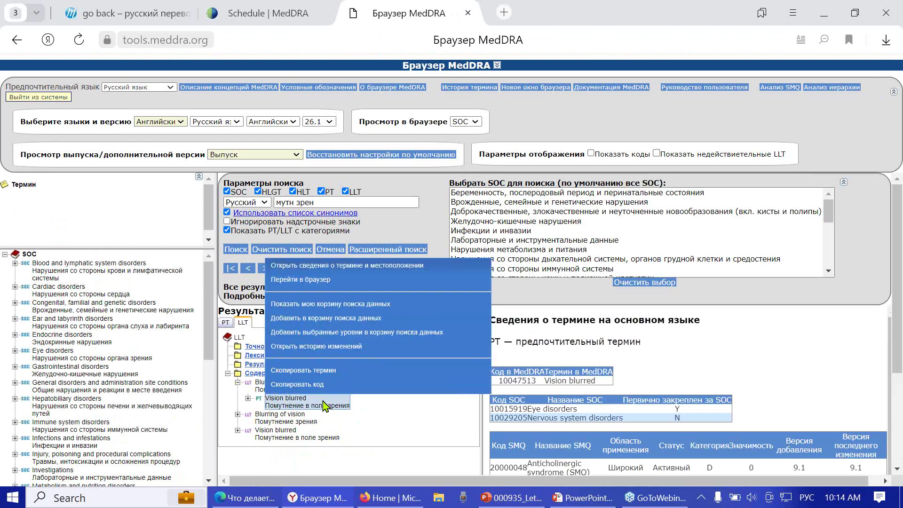
left_click(309, 231)
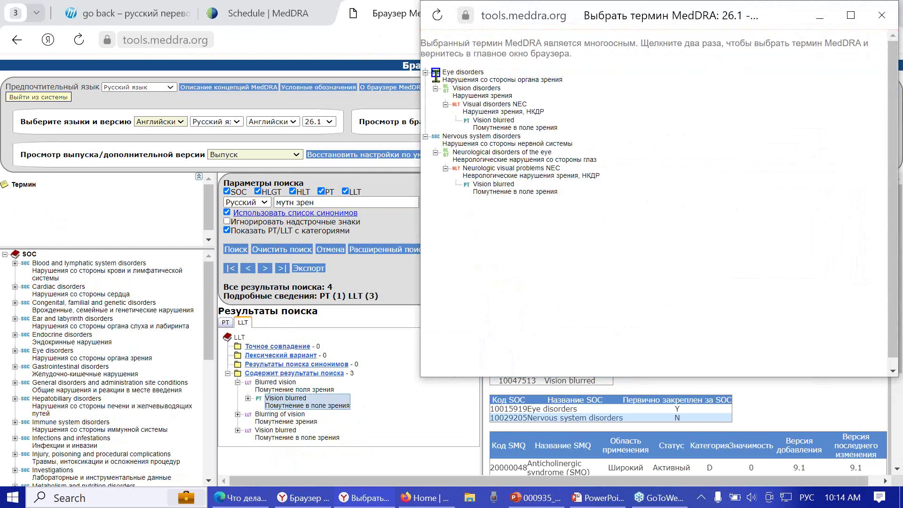
double_click(504, 123)
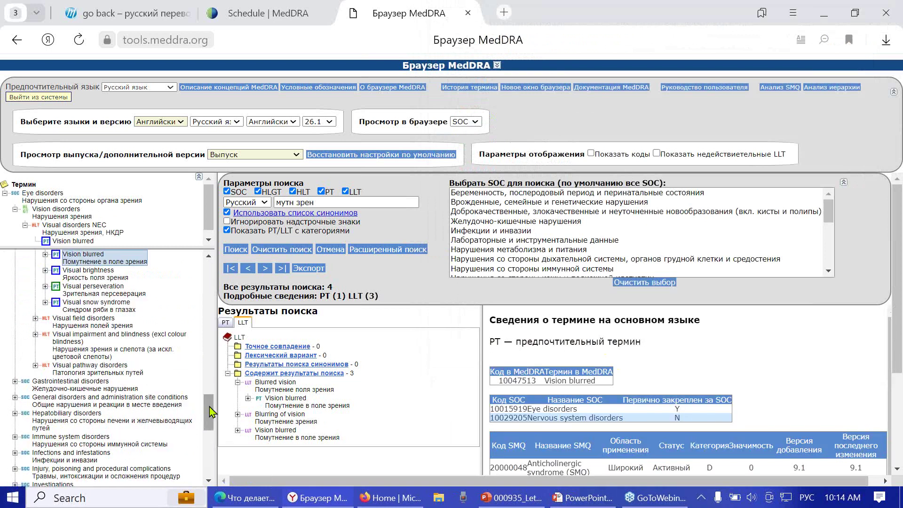
left_click_drag(210, 406, 210, 397)
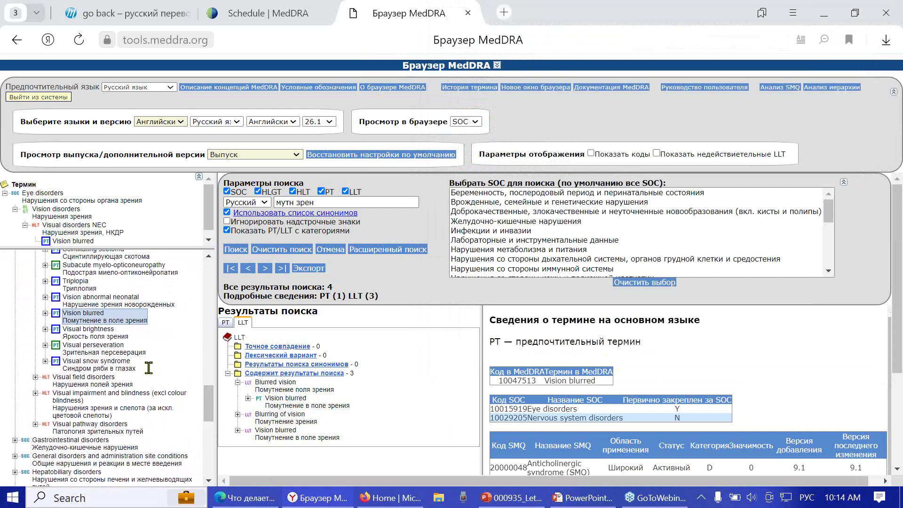
left_click(45, 313)
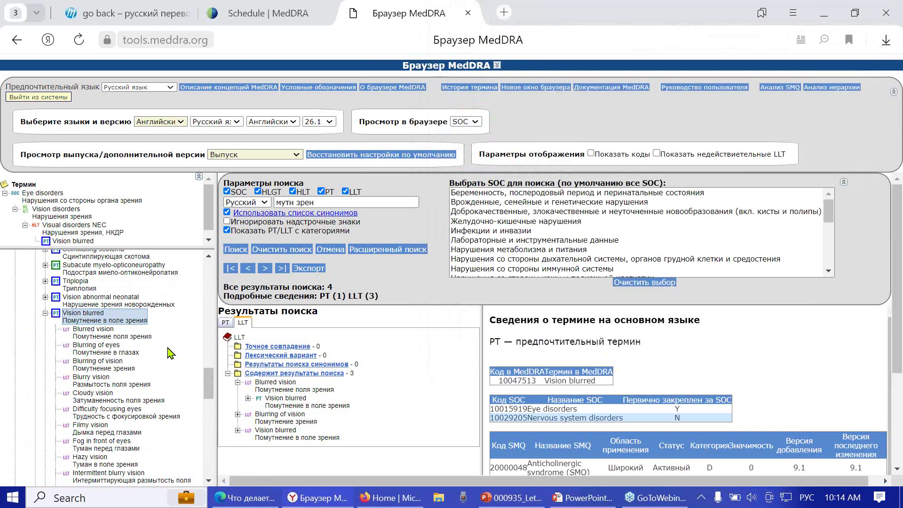
Open the details of the lowest-level term Intermittent blurry vision under Vision blurred in the SOC hierarchy.
scroll(165, 363, "down", 3)
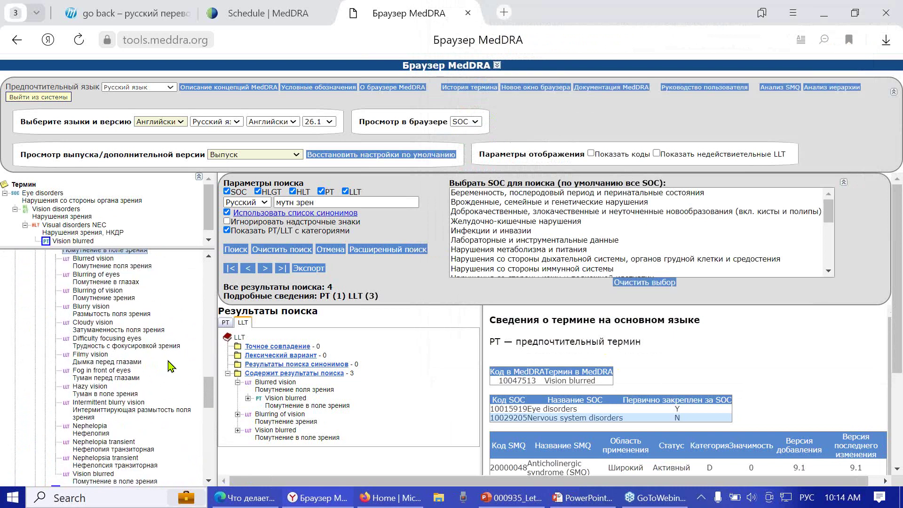
left_click(168, 405)
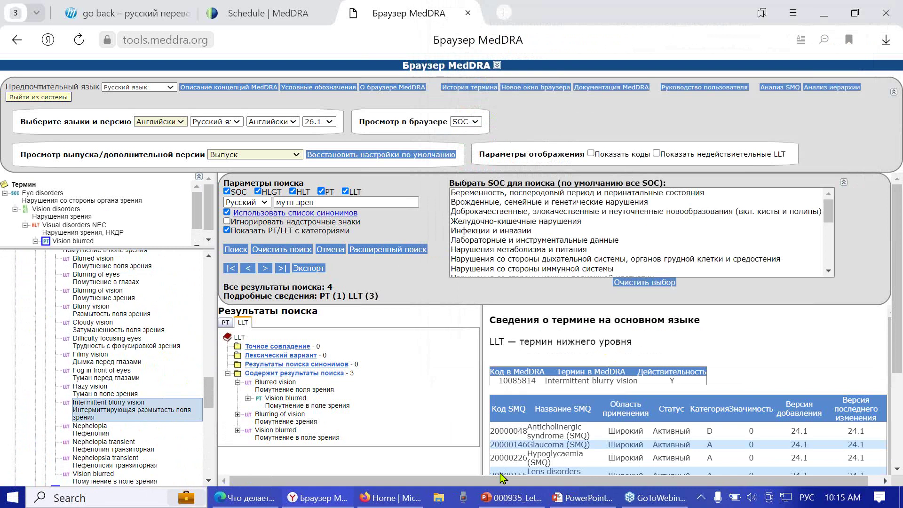
Switch to the PowerPoint slide show and advance to the answer-options slide "Выбираем".
mouse_move(587, 502)
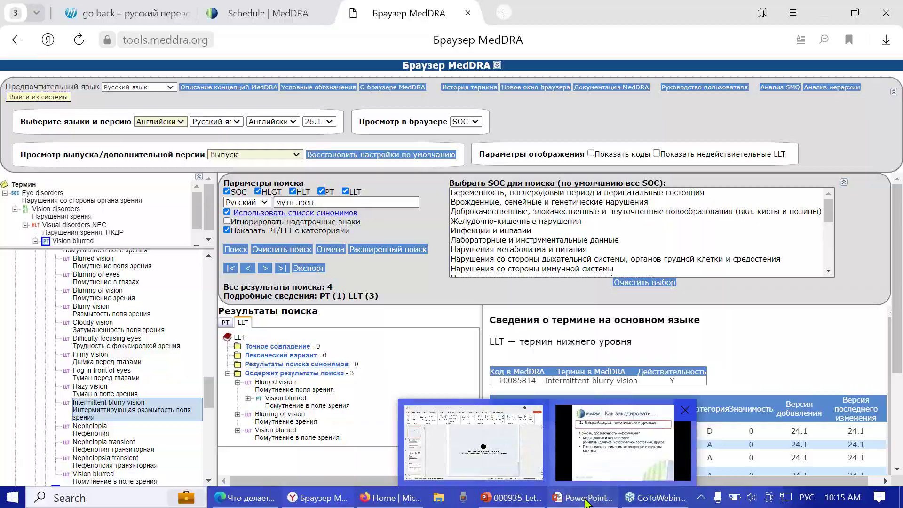
left_click(623, 442)
key("Right")
key("Right")
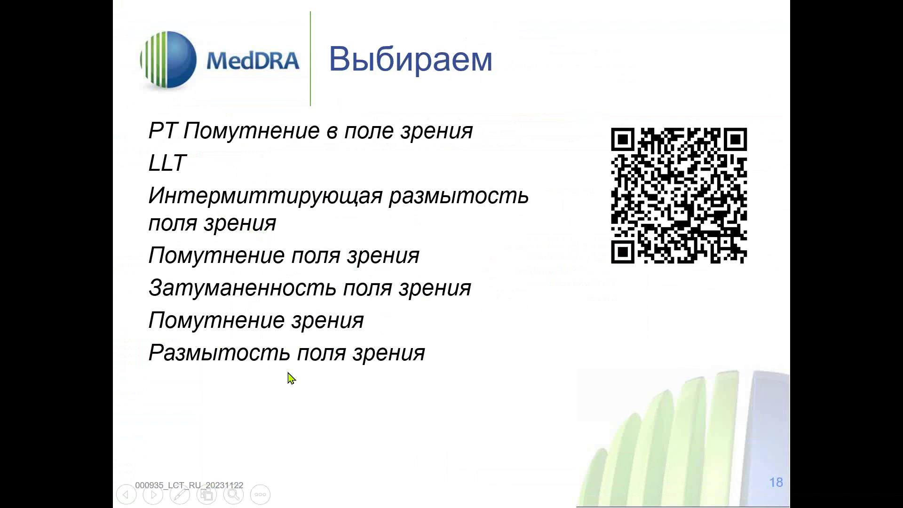
Switch to Poll Everywhere in Edge, activate the poll "Преходящая нечеткость зрения" and display its responses with correctness marked.
key("alt+Tab")
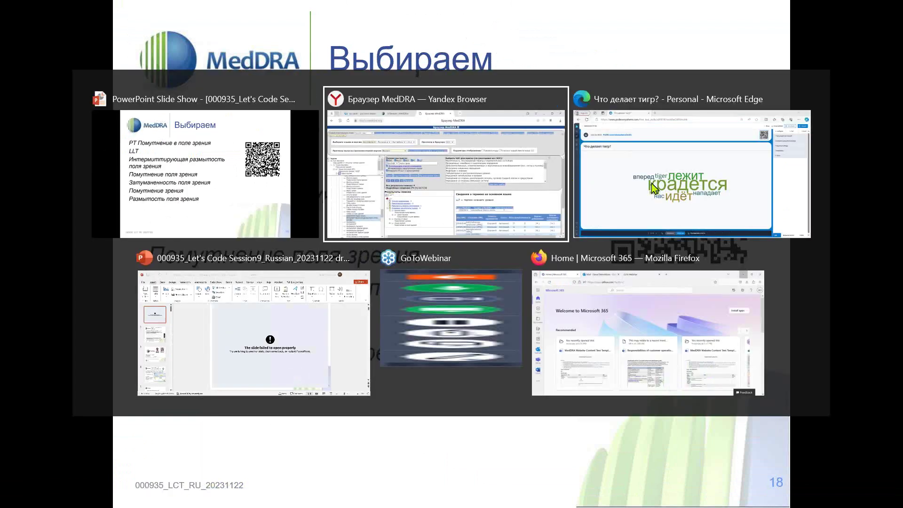
left_click(762, 193)
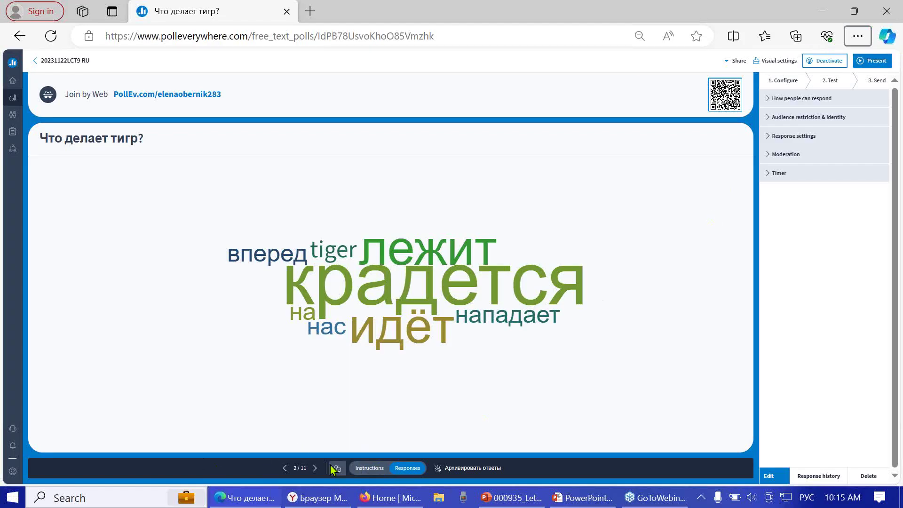
left_click(314, 468)
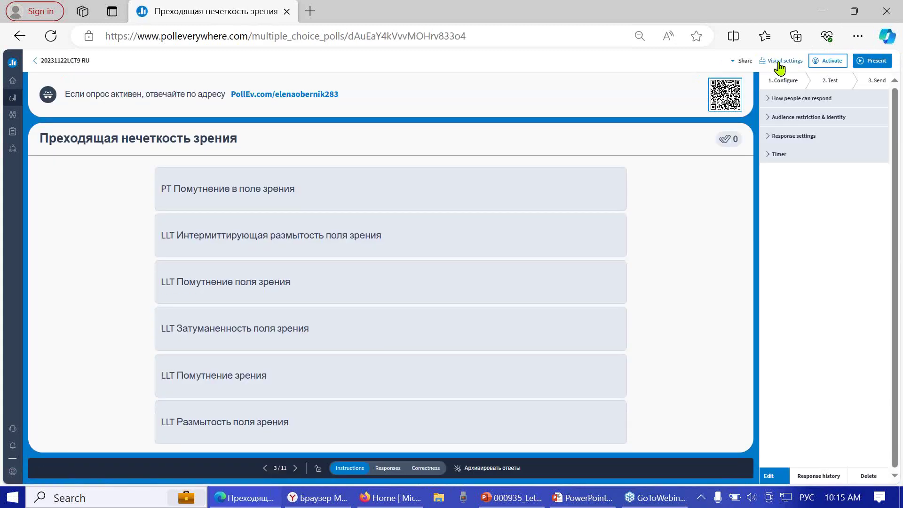
left_click(829, 60)
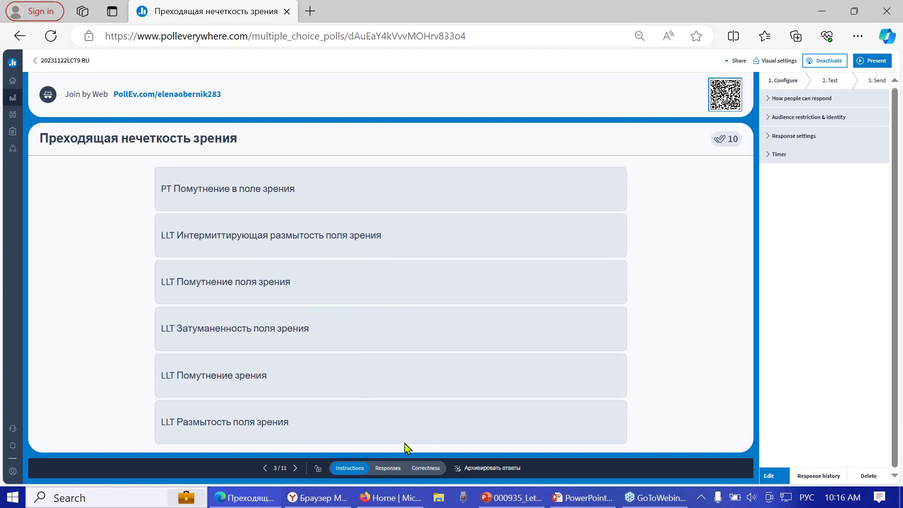
left_click(422, 468)
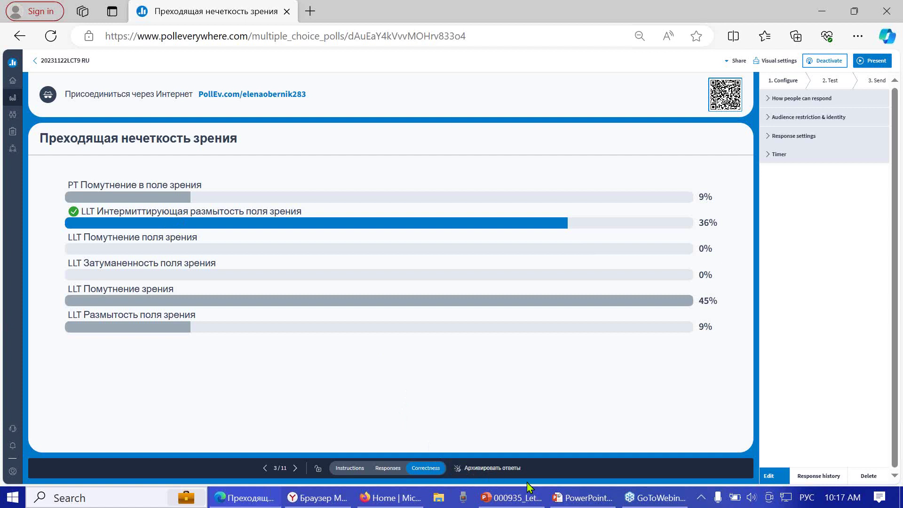
Return to the PowerPoint slide show and advance to the slide "Оптимальное приближение".
mouse_move(584, 498)
left_click(630, 437)
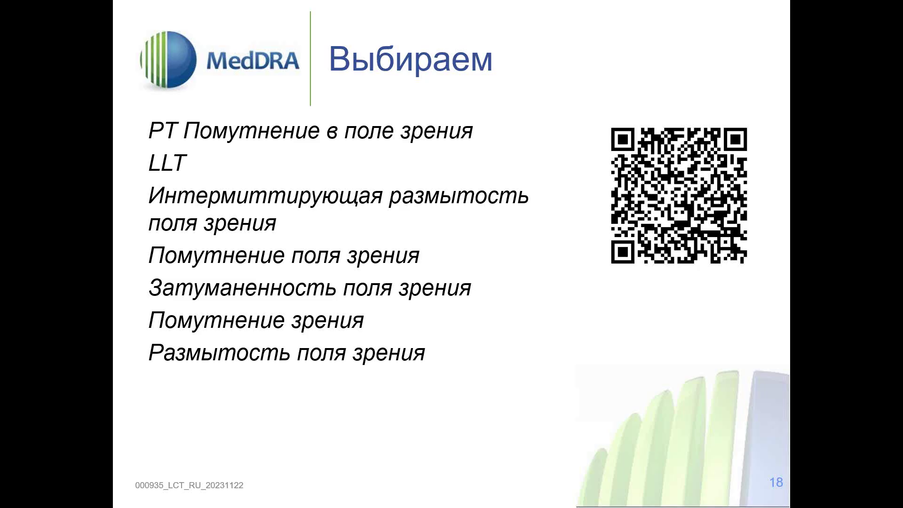
key("Right")
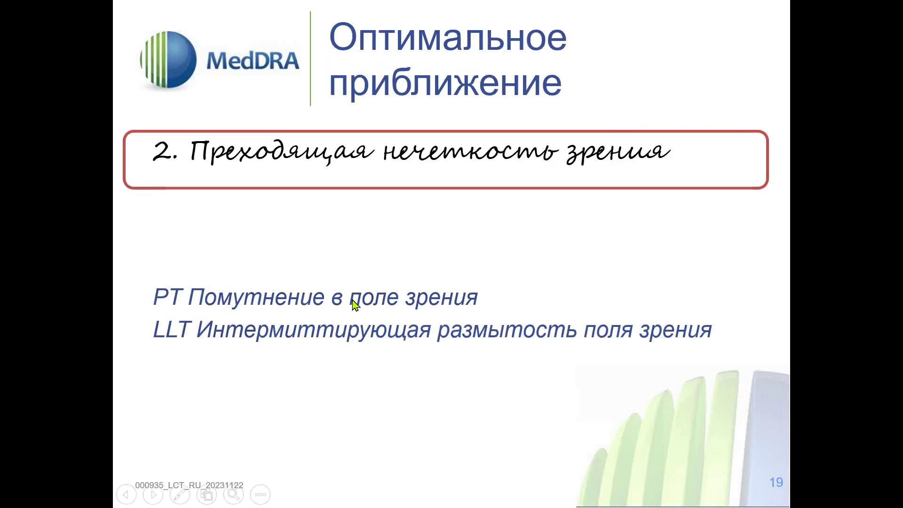
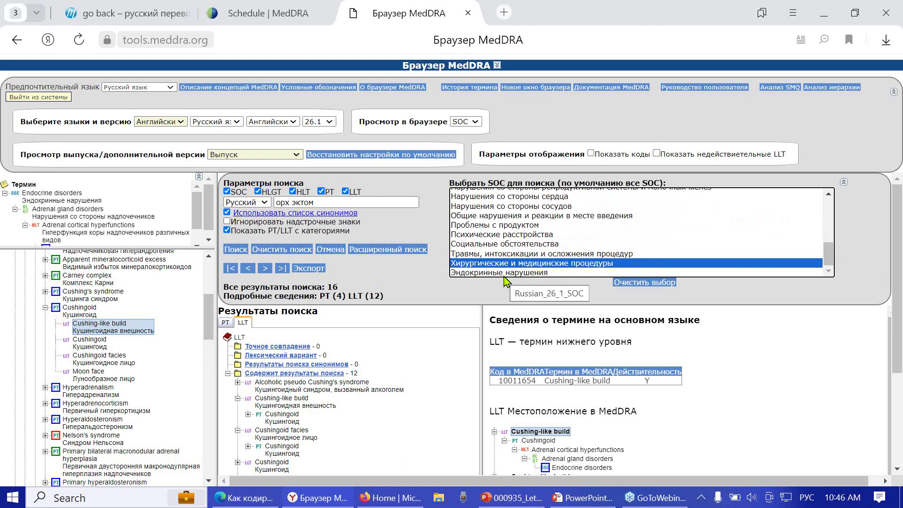
Search "орх эктом" within the SOC "Хирургические и медицинские процедуры" and check the preferred terms of Bilateral orchidectomy, Orchidectomy and Orchiectomy.
left_click(235, 253)
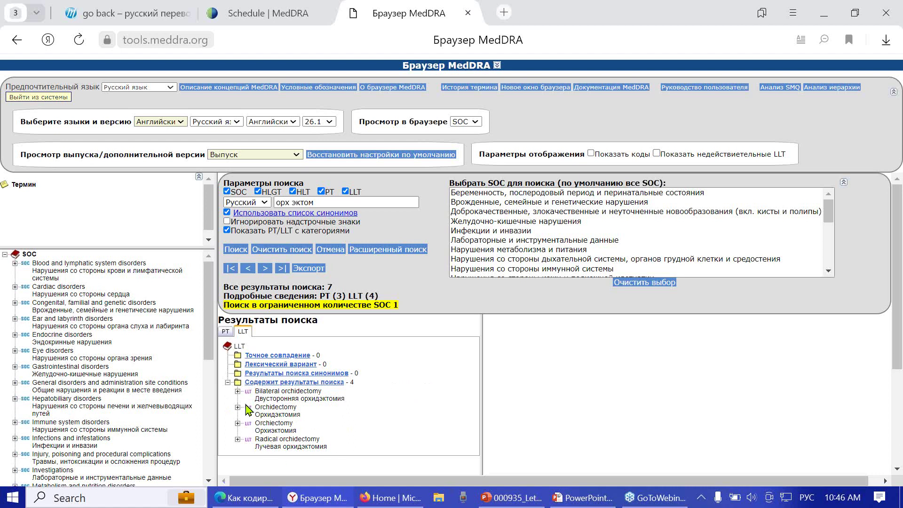
left_click(238, 392)
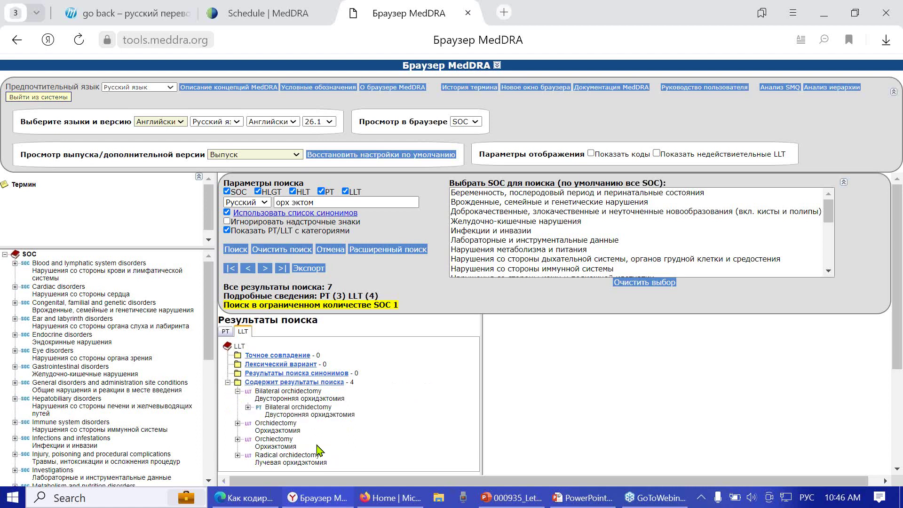
left_click(237, 424)
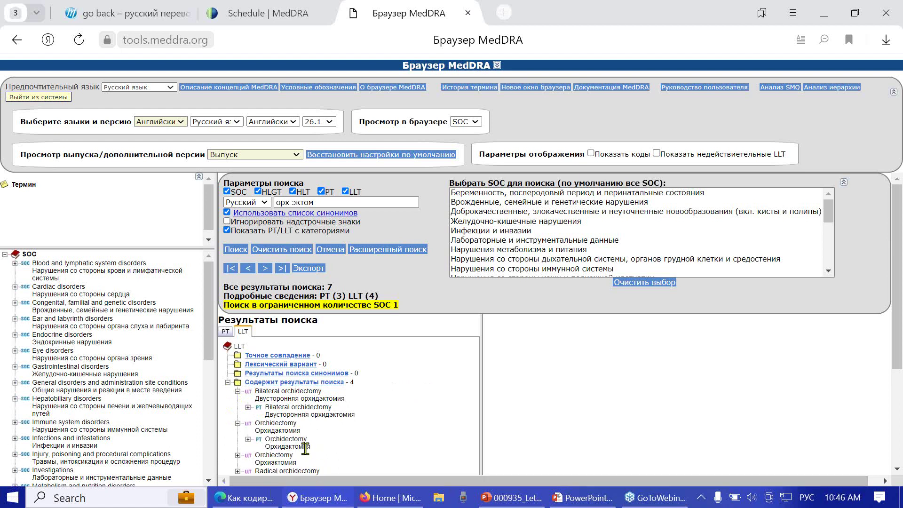
scroll(329, 449, "down", 1)
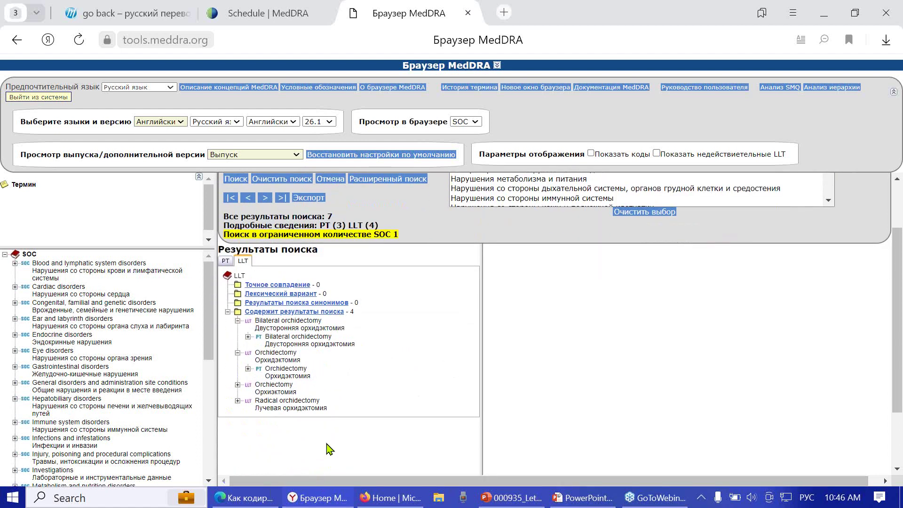
left_click(238, 384)
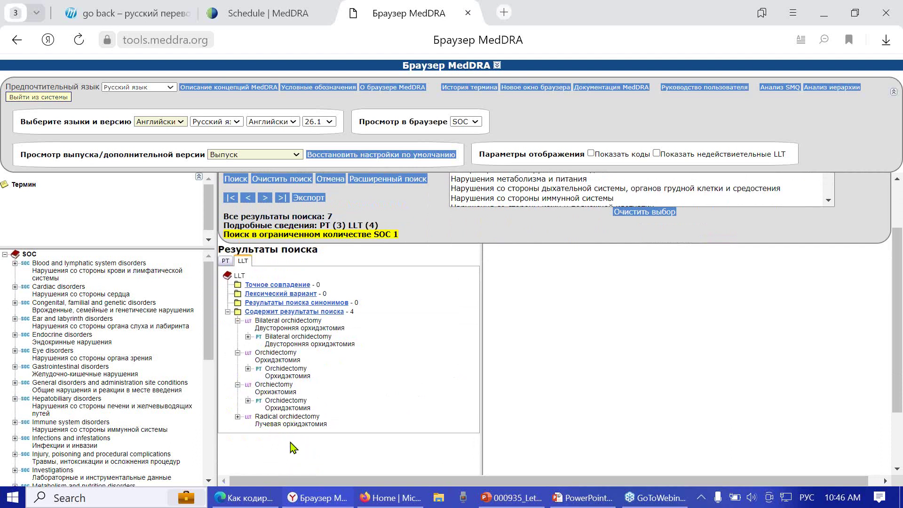
left_click(237, 384)
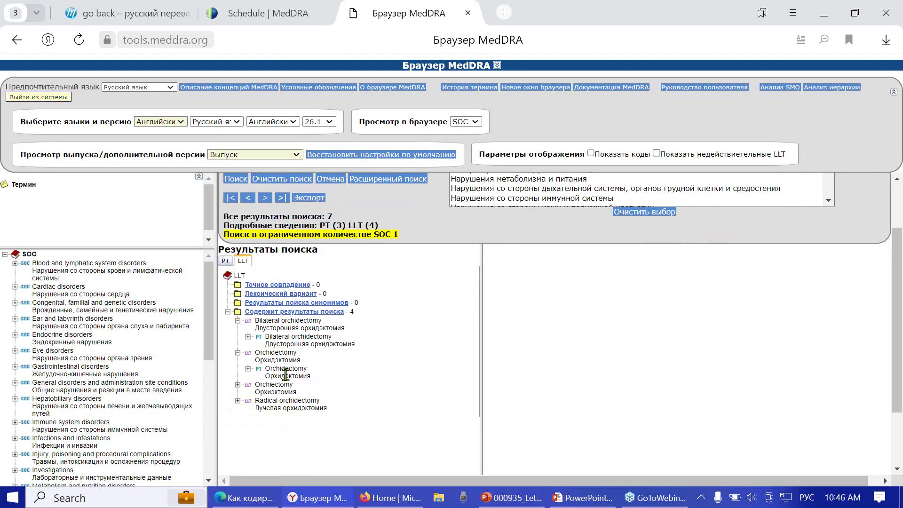
Open the details of the preferred term Bilateral orchidectomy and locate it in the SOC hierarchy.
left_click(313, 339)
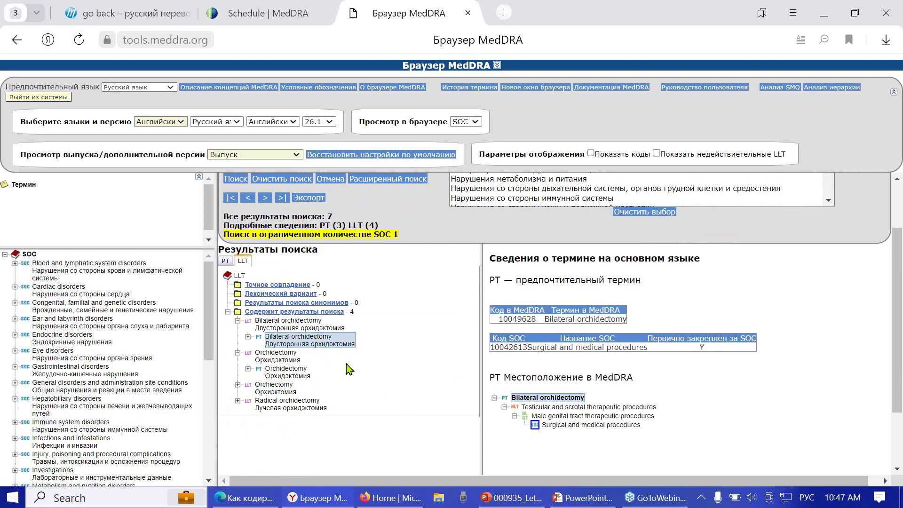
right_click(318, 339)
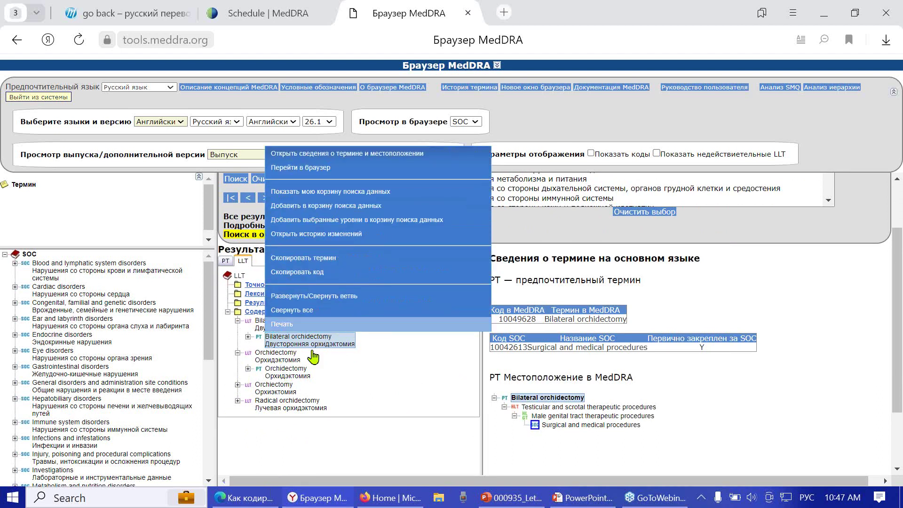
left_click(301, 170)
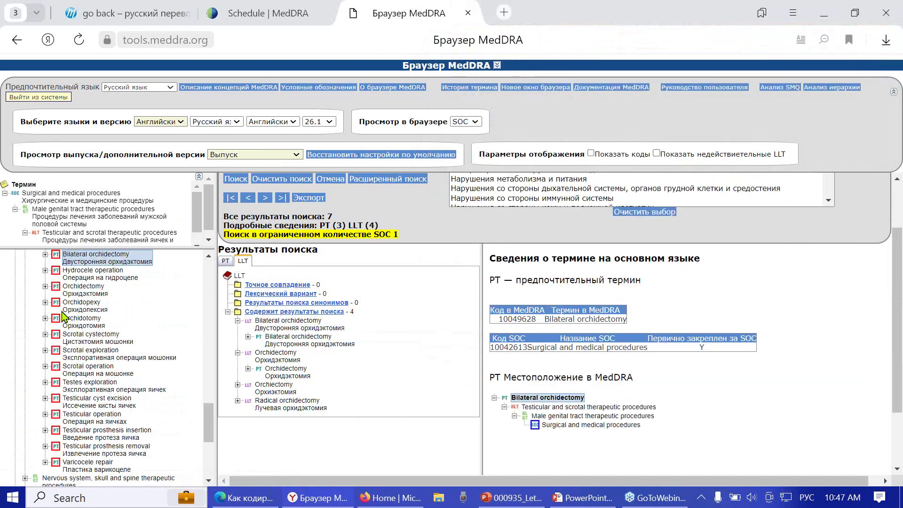
Examine the lowest-level terms of Bilateral orchidectomy, Orchidotomy and Orchidectomy in the SOC hierarchy, leaving Orchidotomy collapsed.
scroll(87, 324, "up", 2)
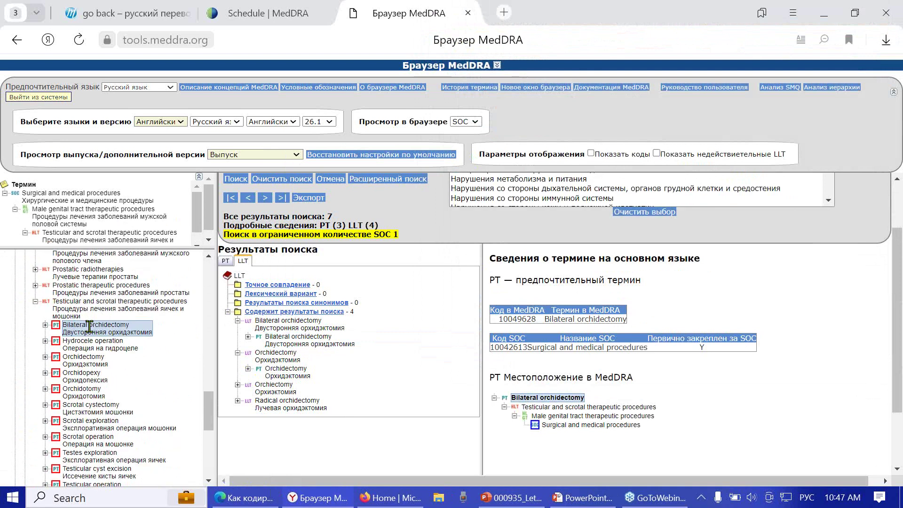
left_click(45, 325)
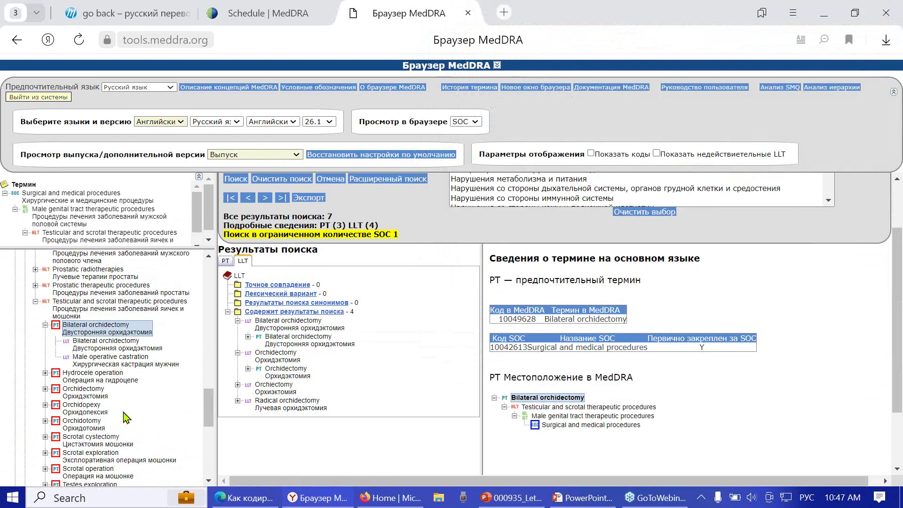
left_click(46, 421)
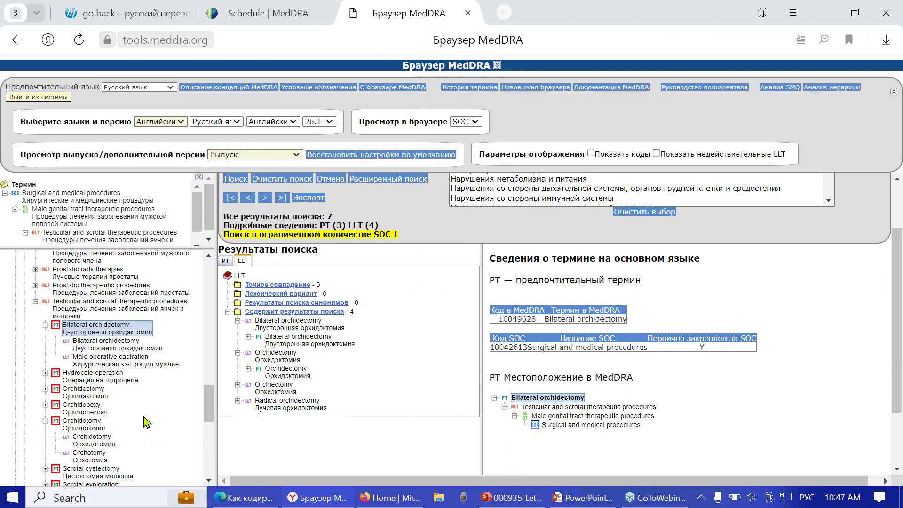
scroll(145, 421, "down", 3)
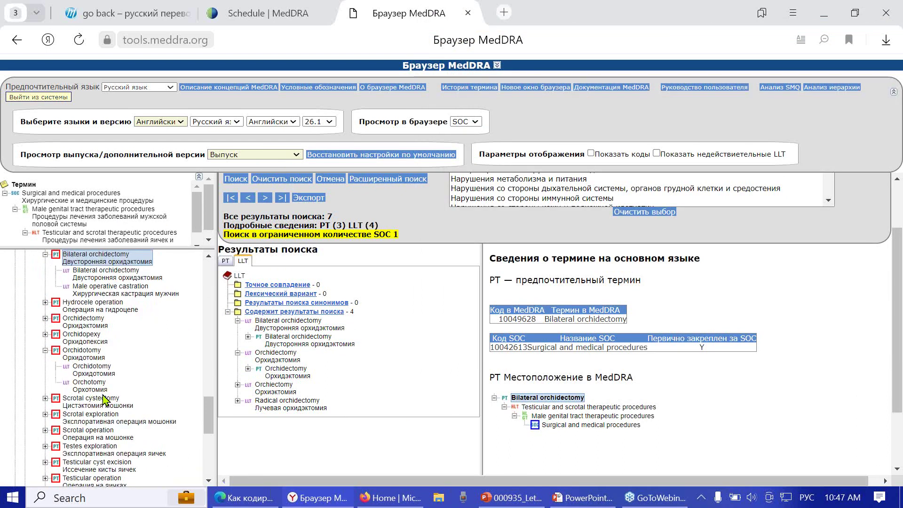
left_click(46, 351)
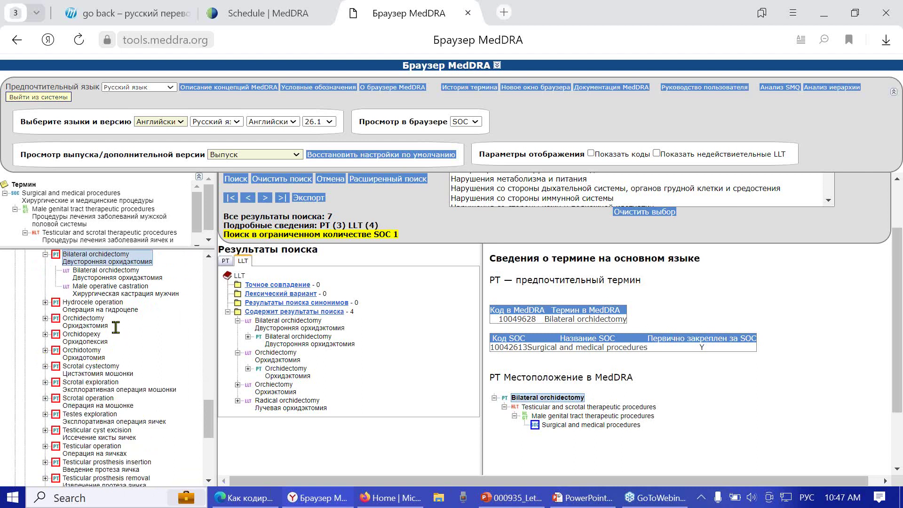
left_click(45, 319)
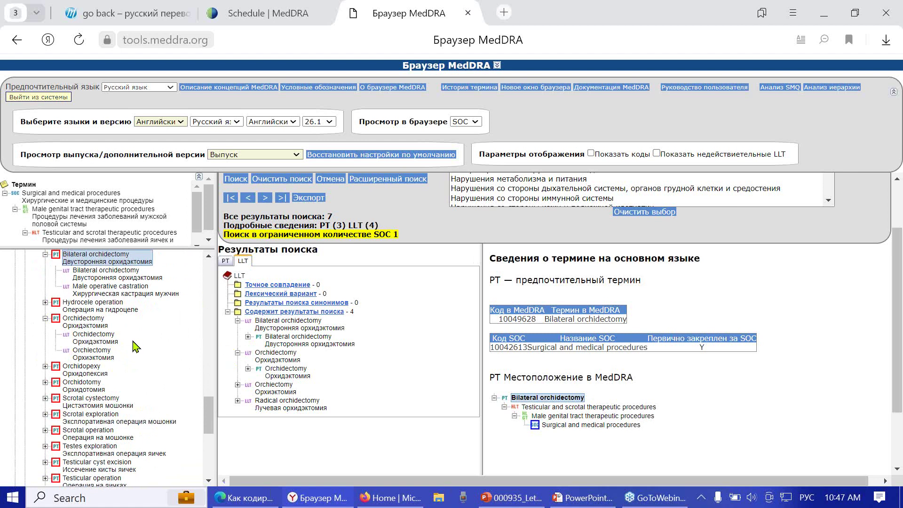
Search the same restricted SOC for "орх эпидидим".
scroll(280, 256, "up", 2)
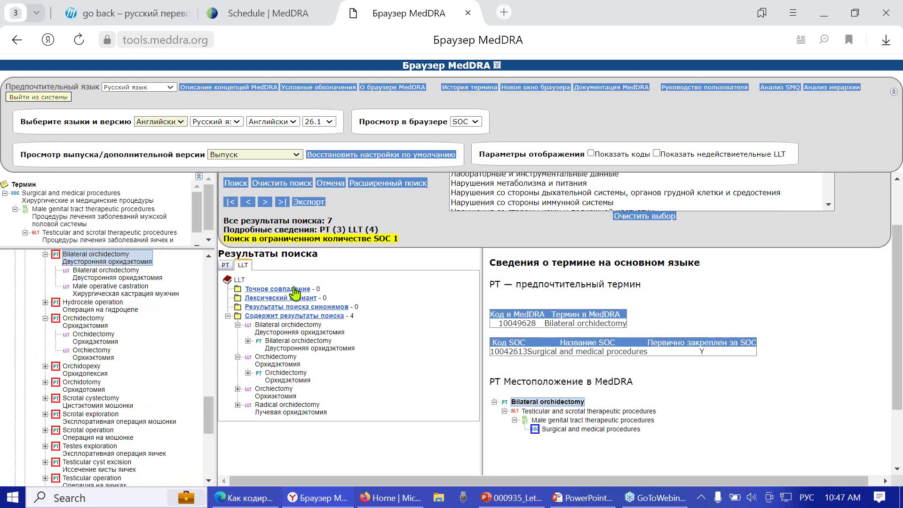
double_click(304, 203)
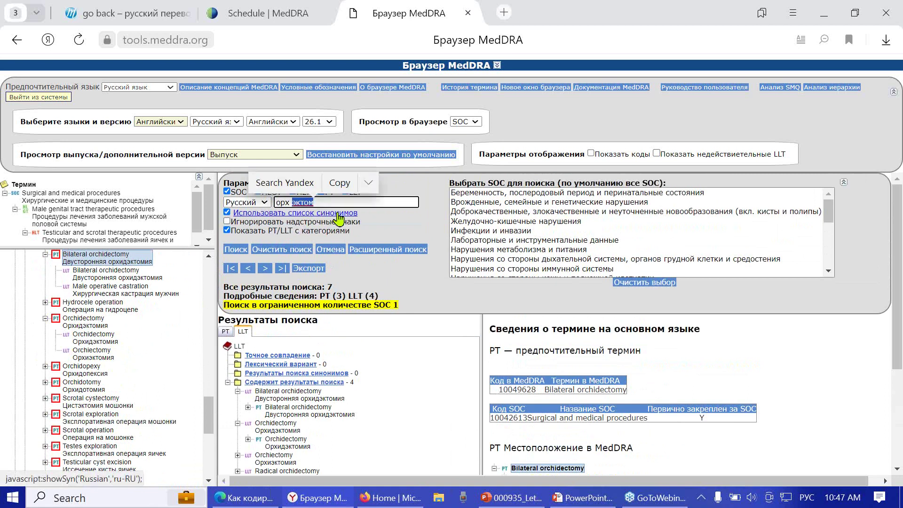
type("э")
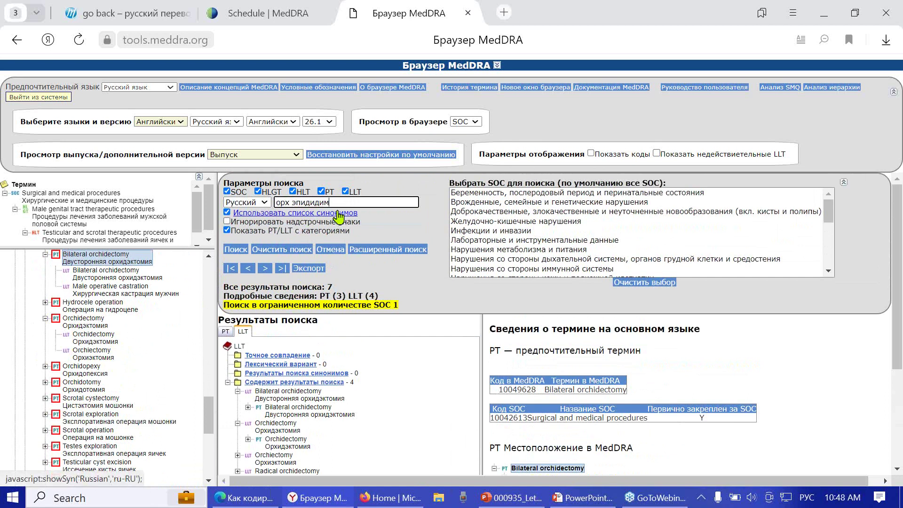
left_click(248, 269)
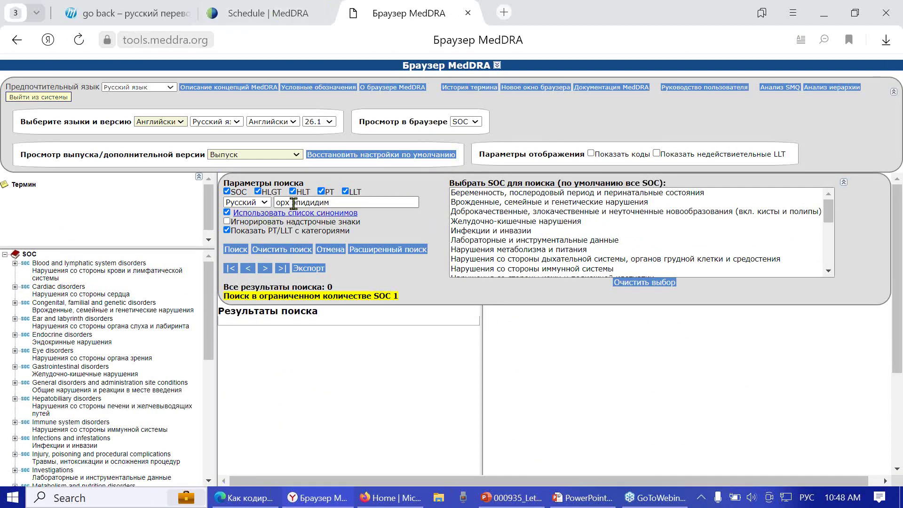
Shorten the search text to "эпидидим" and run the search again in the same SOC.
left_click_drag(292, 204, 297, 203)
left_click(322, 219)
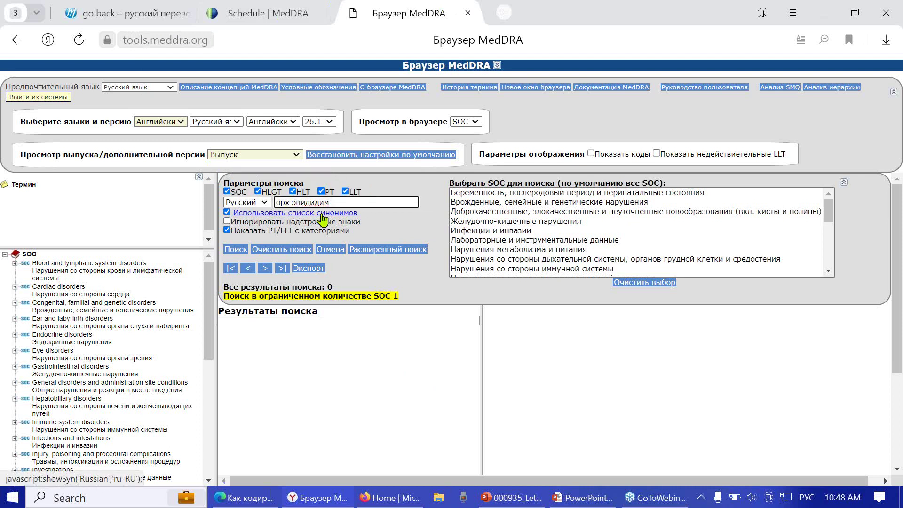
key("BackSpace")
key("BackSpace")
key("BackSpace")
key("BackSpace")
left_click(236, 250)
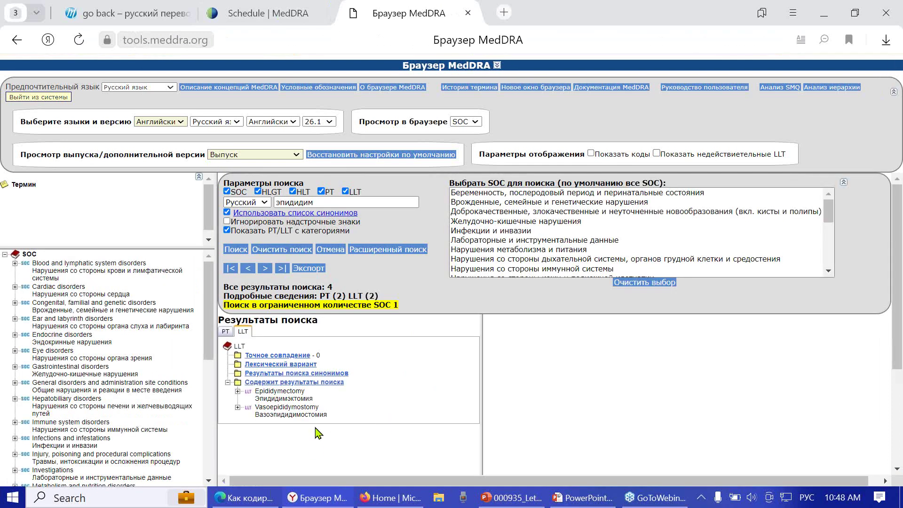
Locate the preferred term Epididymectomy in the SOC hierarchy and examine the lowest-level terms of Epididymectomy and Epididymal operation.
left_click(238, 392)
left_click(317, 414)
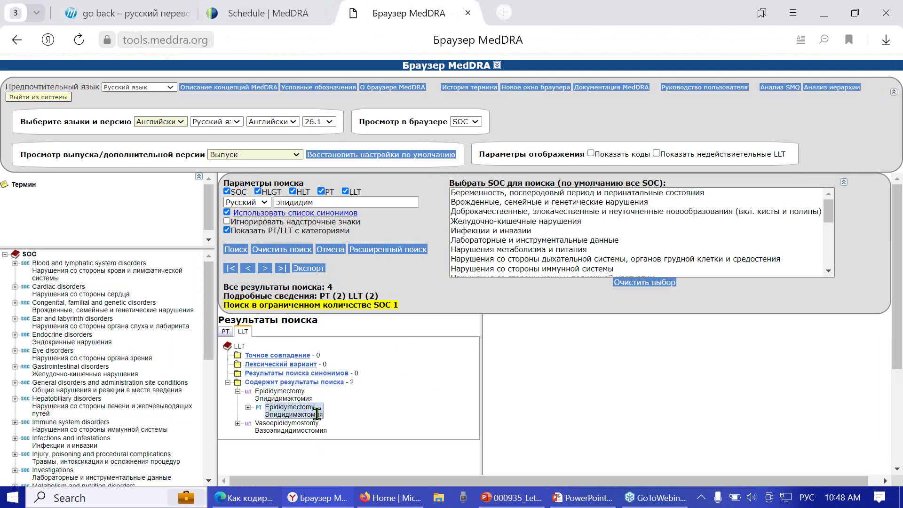
right_click(317, 414)
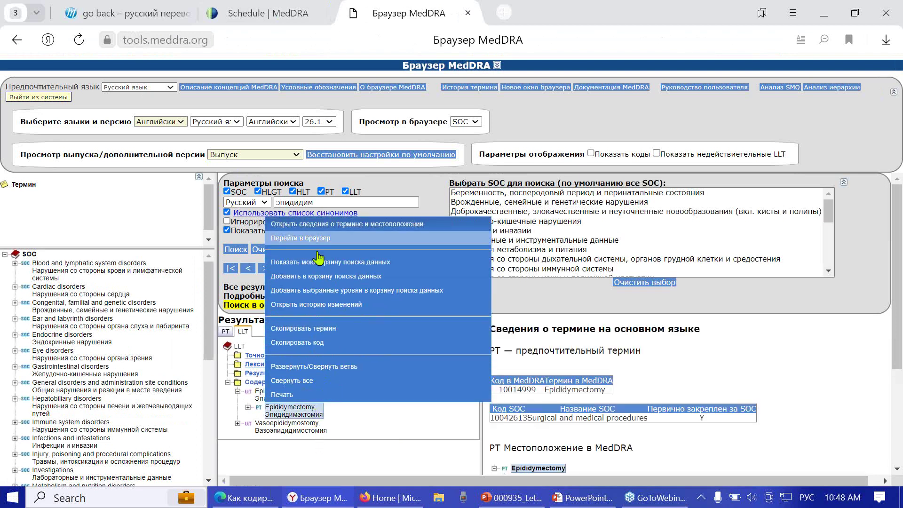
left_click(317, 238)
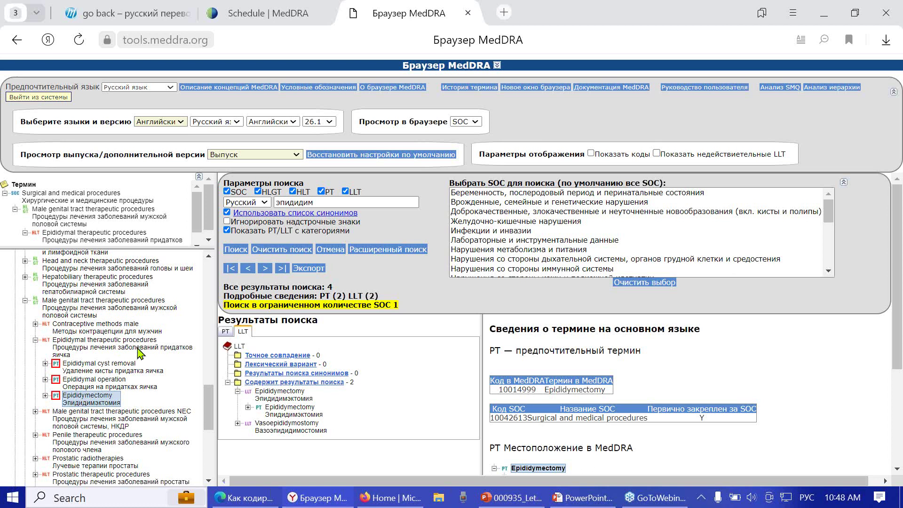
left_click(45, 396)
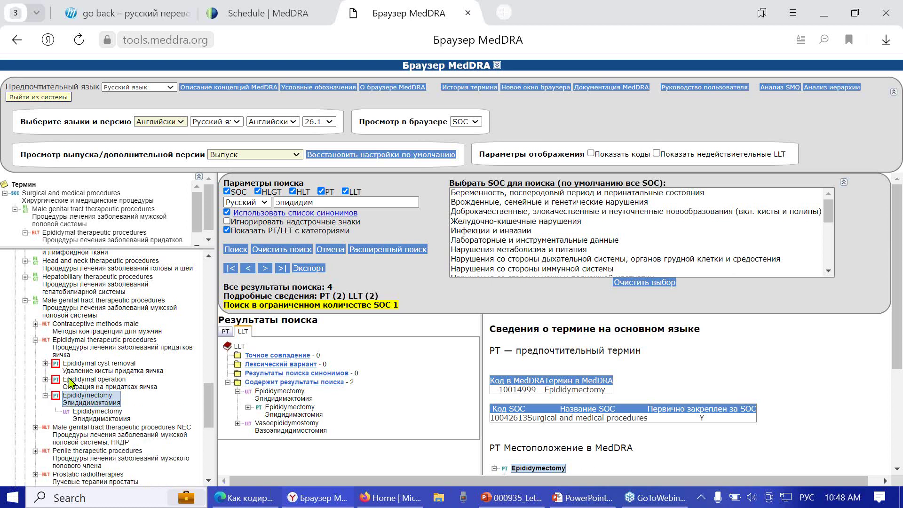
left_click(45, 380)
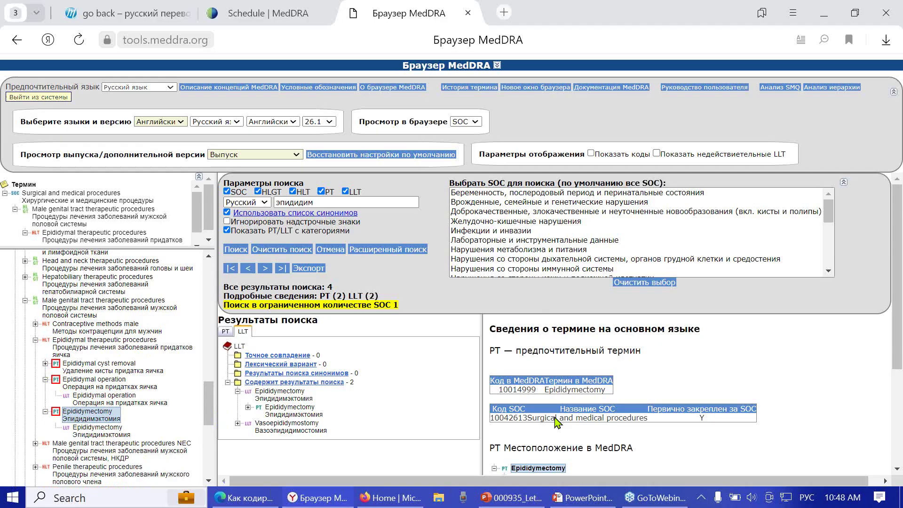
Switch to the PowerPoint slide show, show the "Оптимальное приближение" slide for item 5, and return to the MedDRA browser in Yandex Browser.
left_click(609, 506)
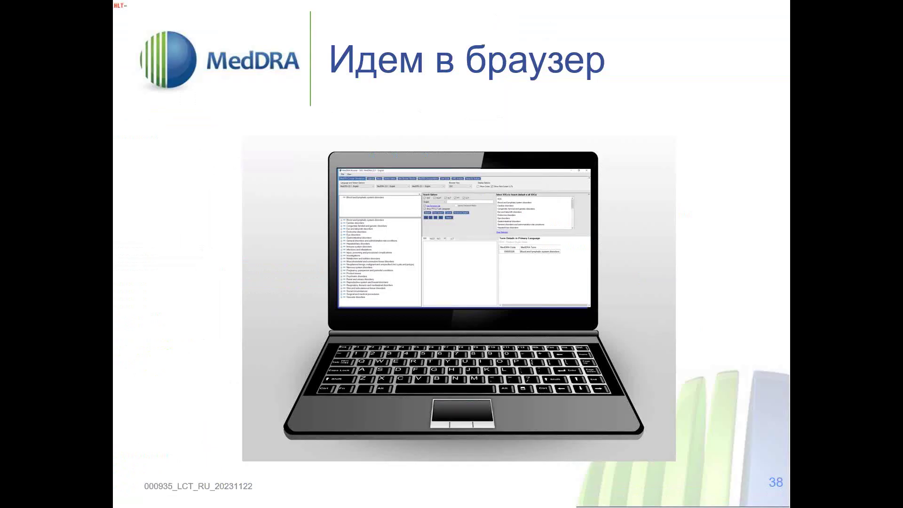
key("Right")
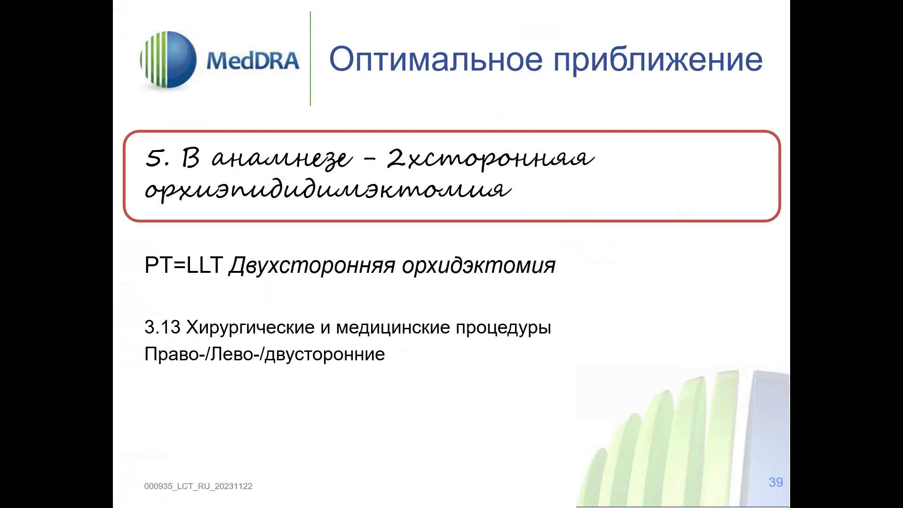
key("alt+Tab")
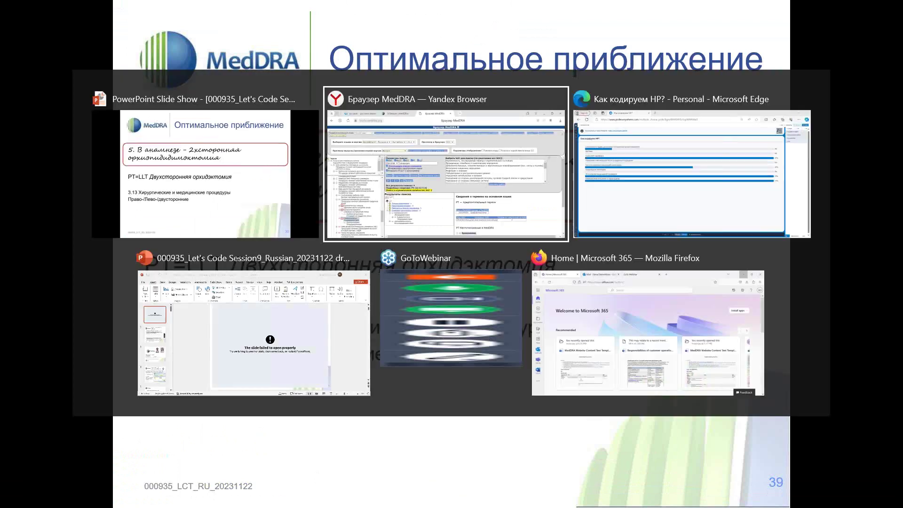
left_click(468, 178)
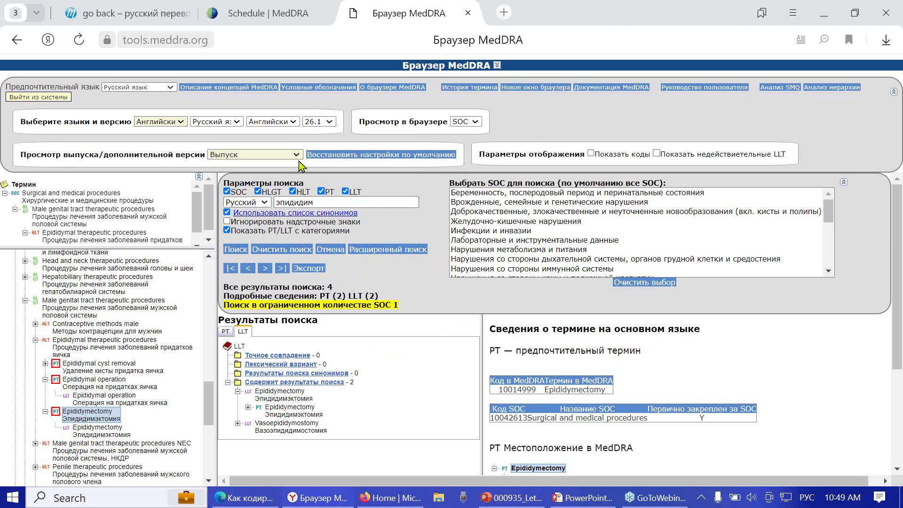
Search the SOC "Хирургические и медицинские процедуры" for "правосторон" and look through the matching lowest-level terms.
left_click_drag(324, 201, 273, 201)
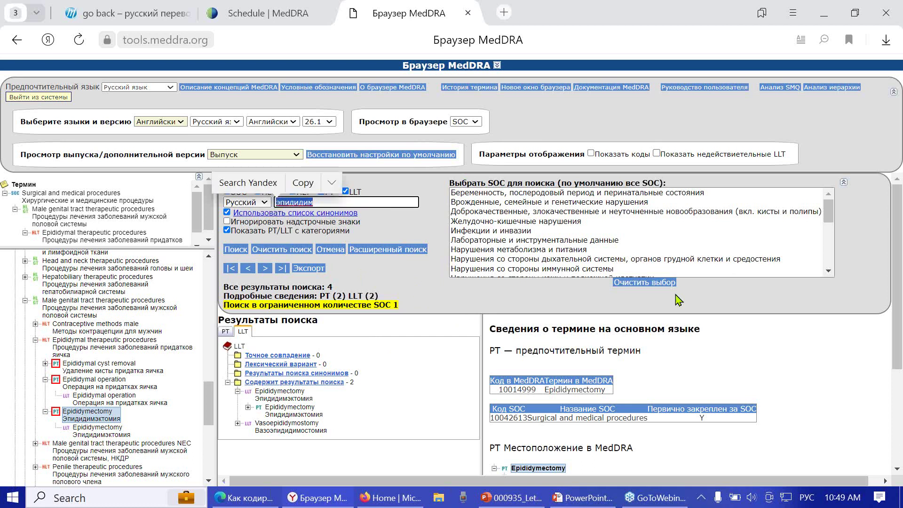
left_click_drag(831, 222, 831, 266)
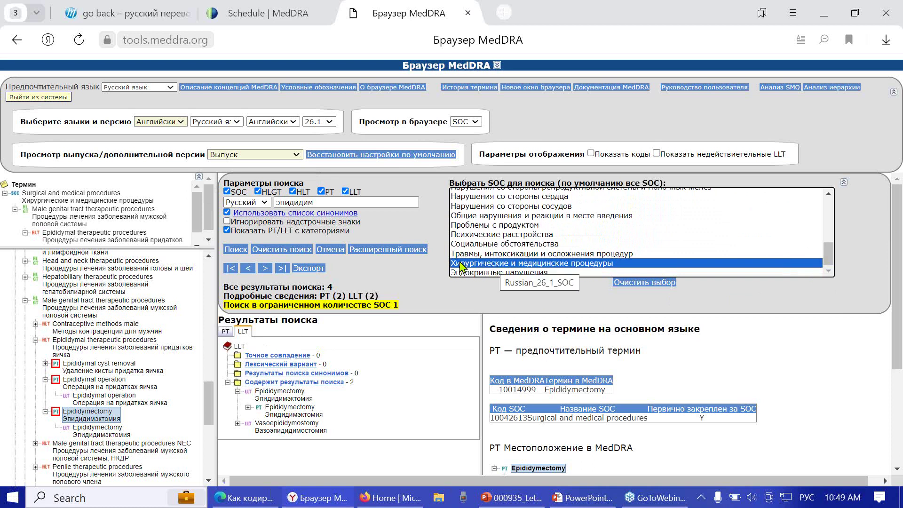
double_click(301, 202)
left_click_drag(305, 202, 292, 210)
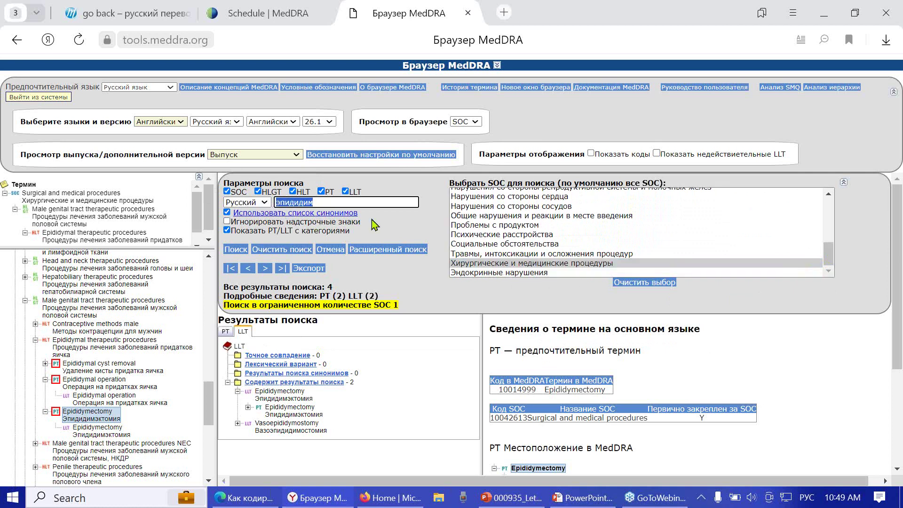
type("провосторон")
left_click(238, 250)
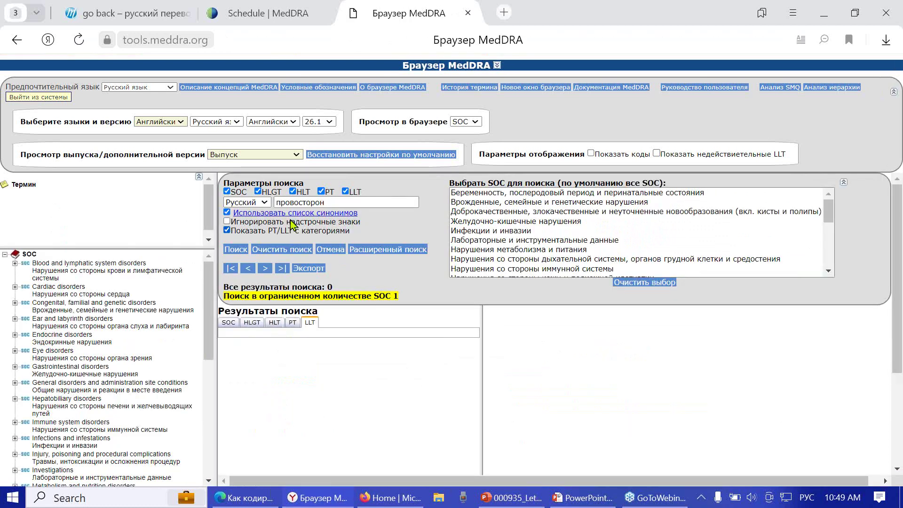
left_click(287, 201)
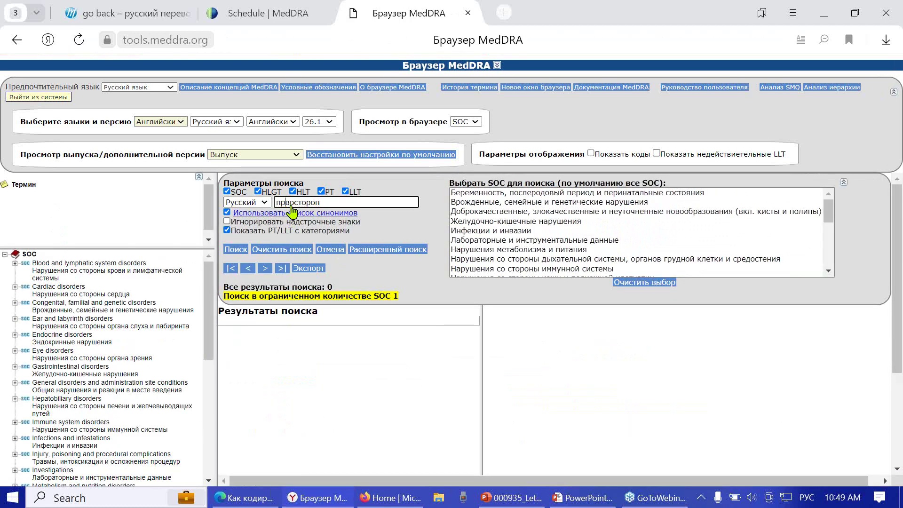
type("а")
left_click(230, 249)
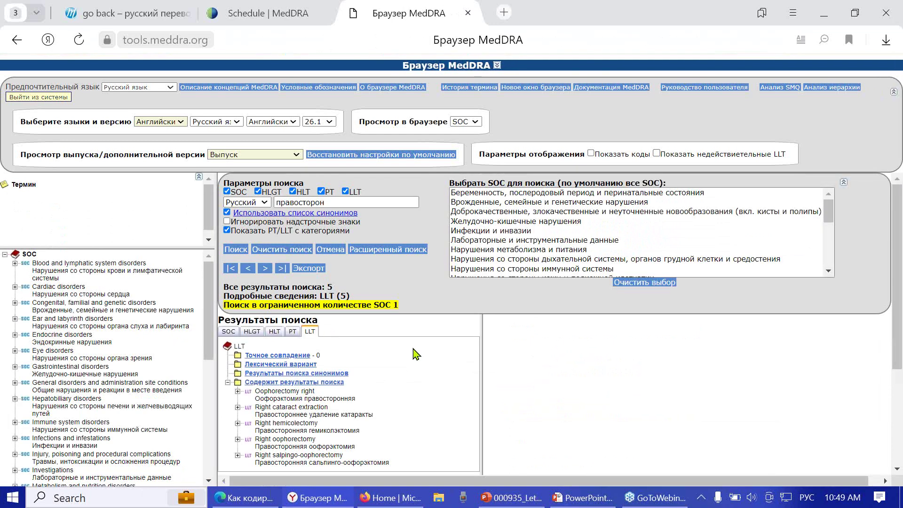
scroll(413, 366, "down", 2)
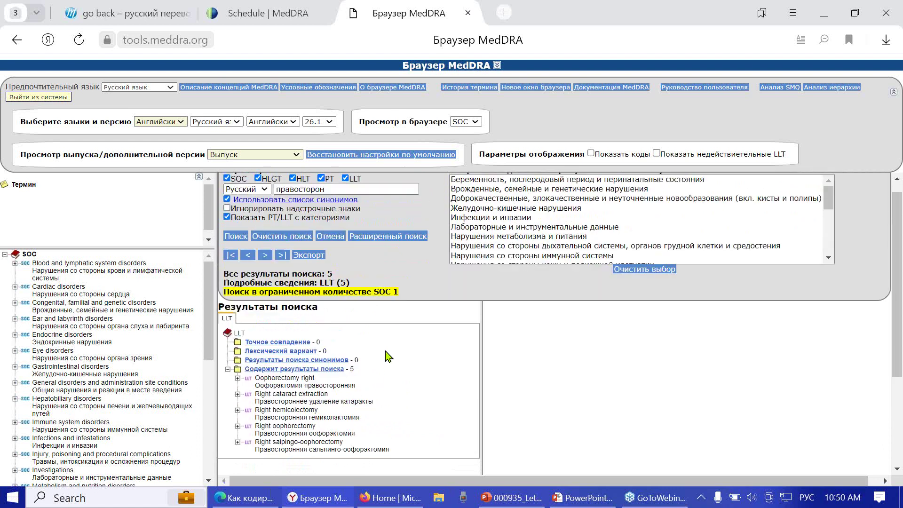
scroll(388, 355, "up", 3)
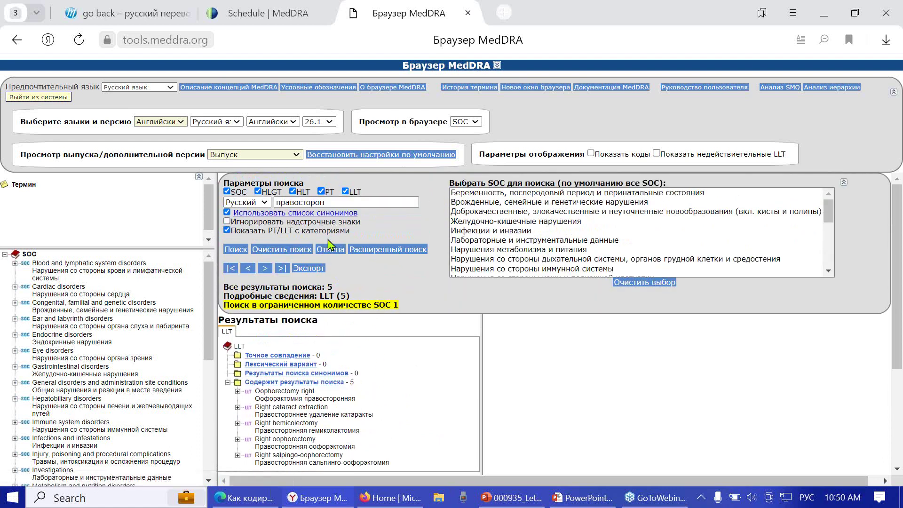
Search the same restricted SOC for "двусторон" and look through the matching lowest-level terms.
double_click(334, 197)
type("дву")
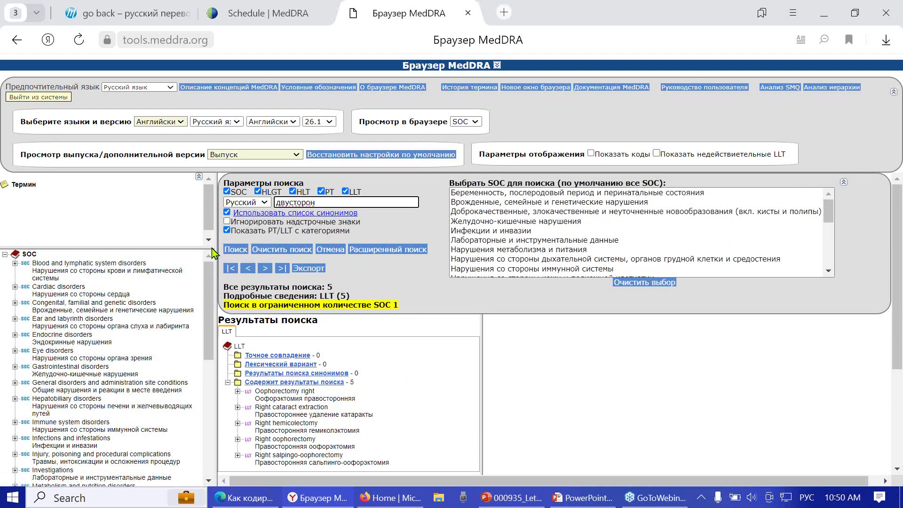
left_click(236, 251)
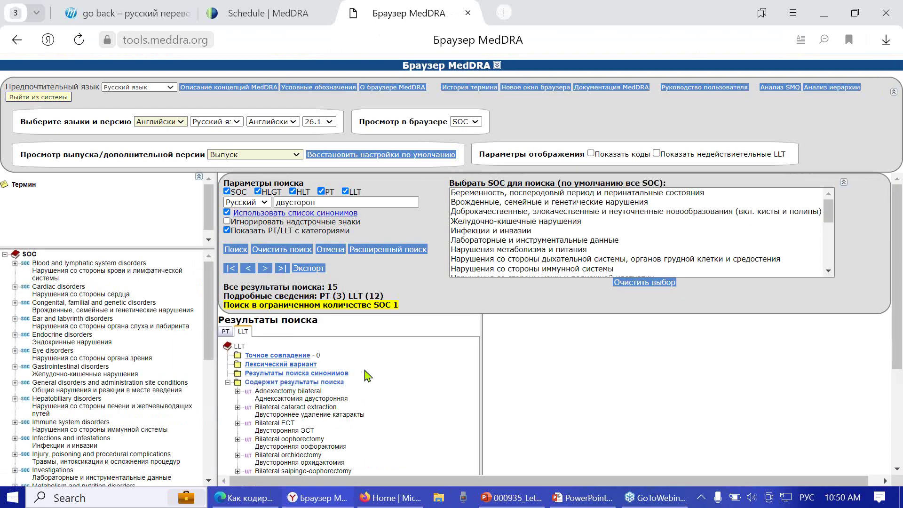
scroll(386, 384, "down", 3)
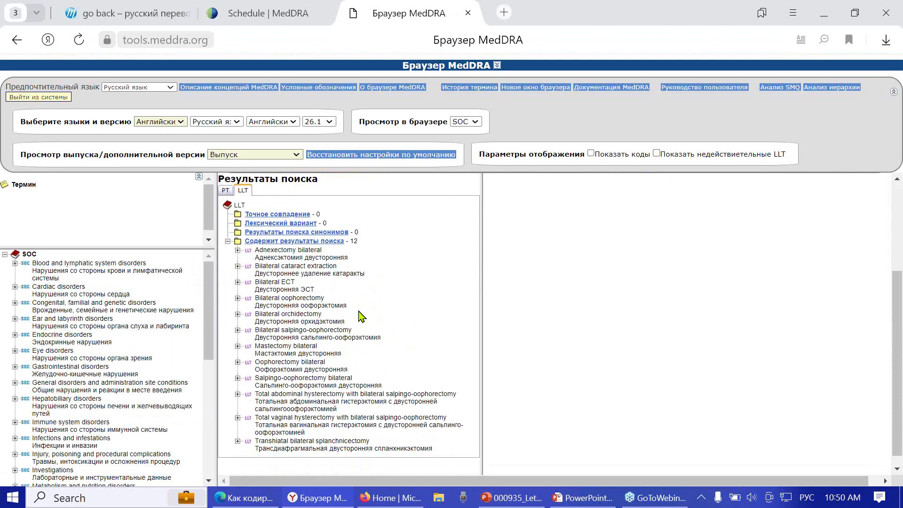
Open the details of the lowest-level term Bilateral orchidectomy and repeat the "двусторон" search without the SOC restriction.
left_click(324, 320)
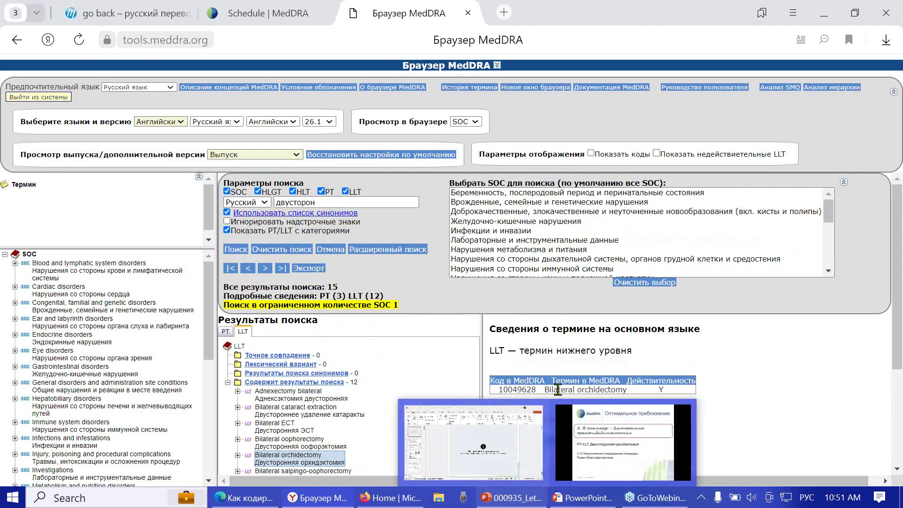
left_click(631, 283)
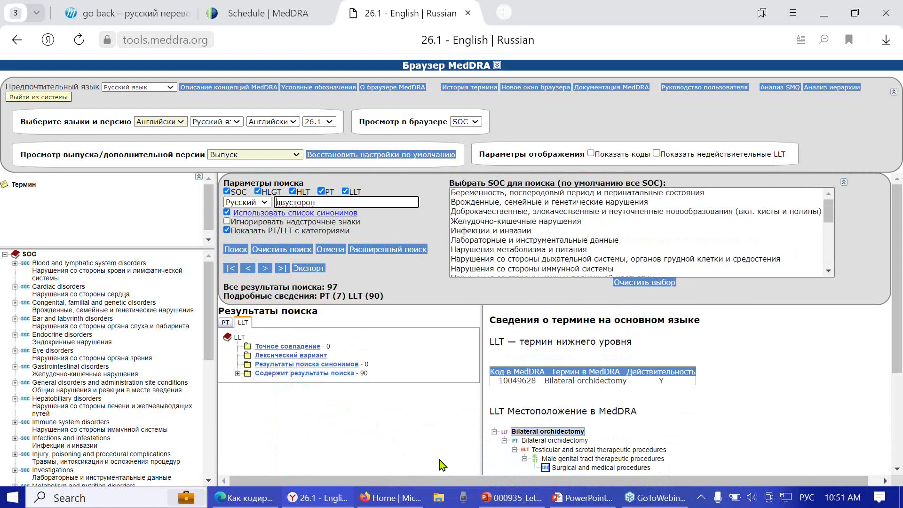
Switch to Poll Everywhere in Microsoft Edge, activate the next poll, on whether extravasation is a medication error or procedural complication, and show its responses.
mouse_move(490, 496)
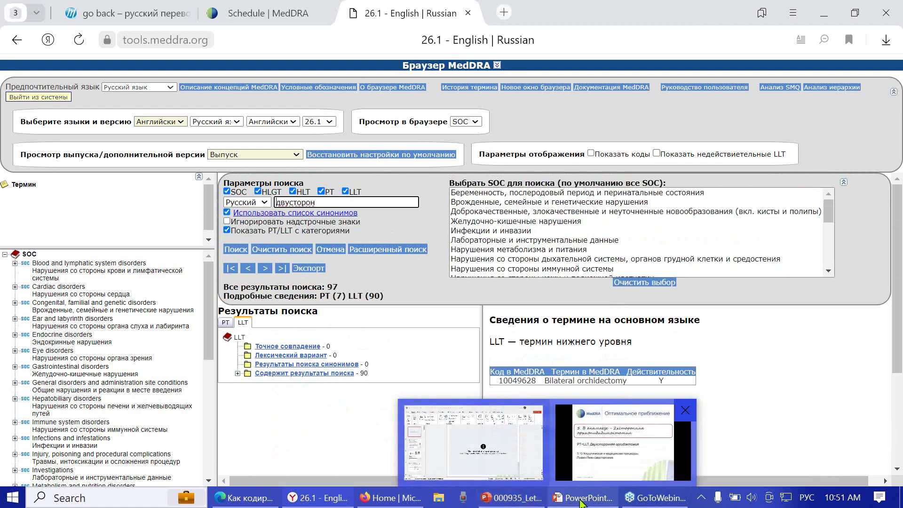
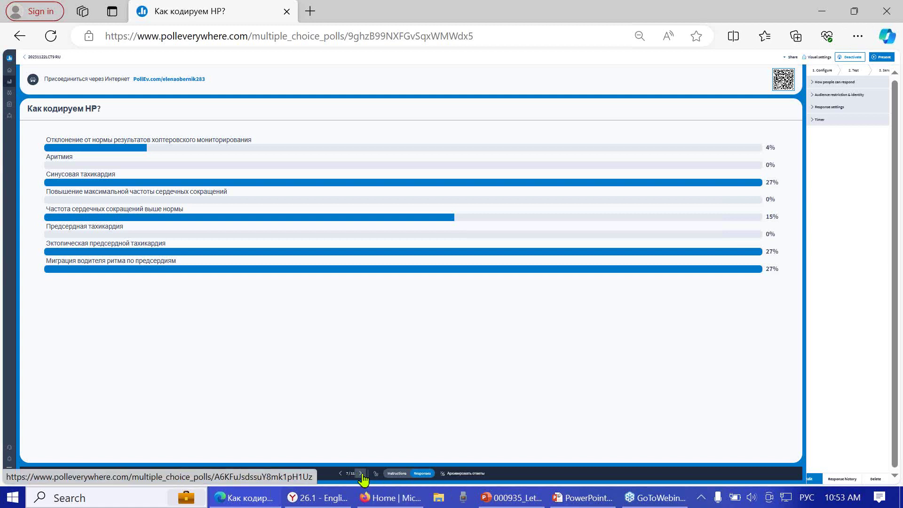
left_click(362, 473)
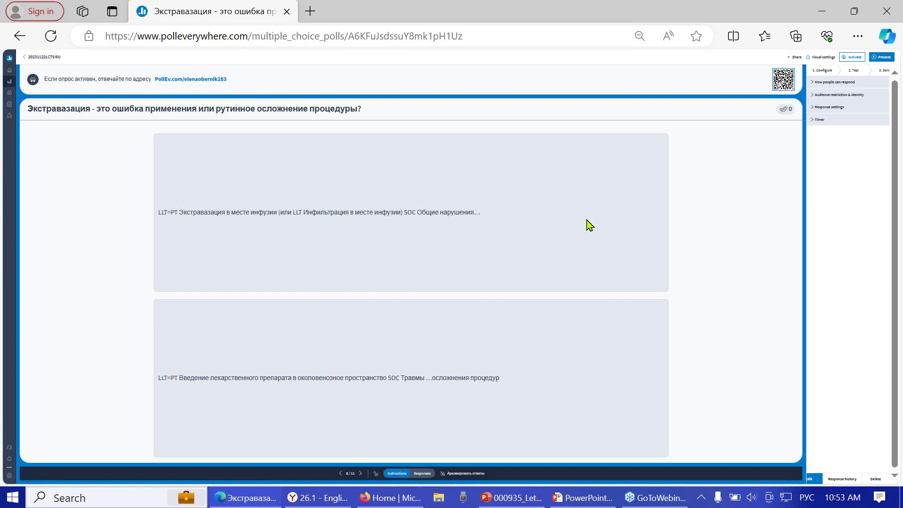
left_click(853, 57)
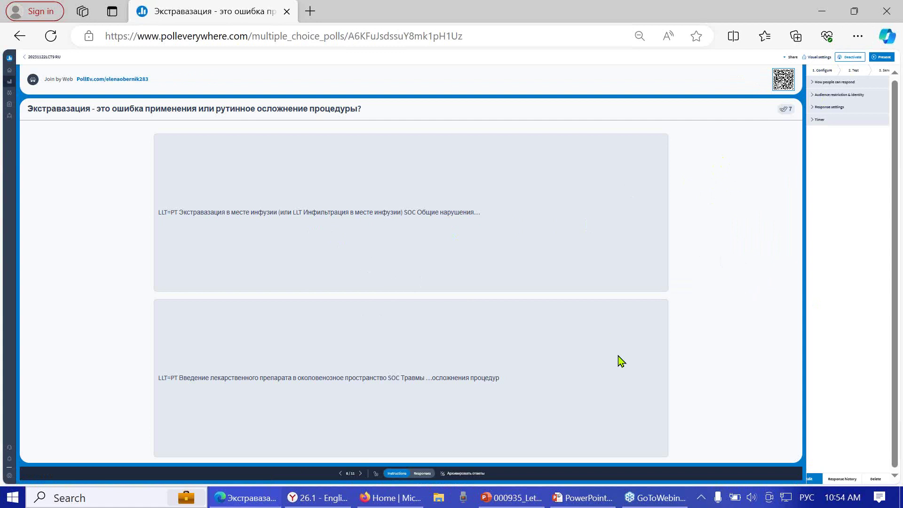
left_click(422, 474)
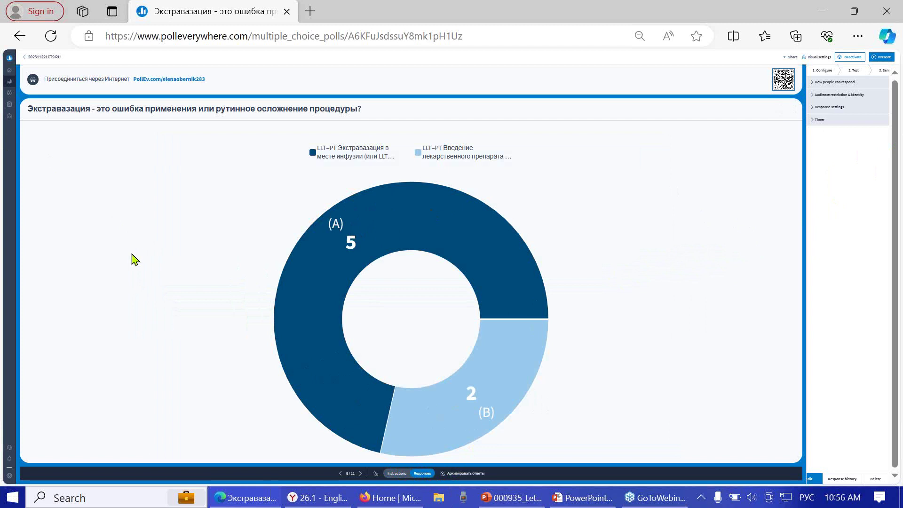
Switch to the PowerPoint slide show, advance to the "Идем в браузер" slide, and return to the MedDRA browser in Yandex Browser.
key("super")
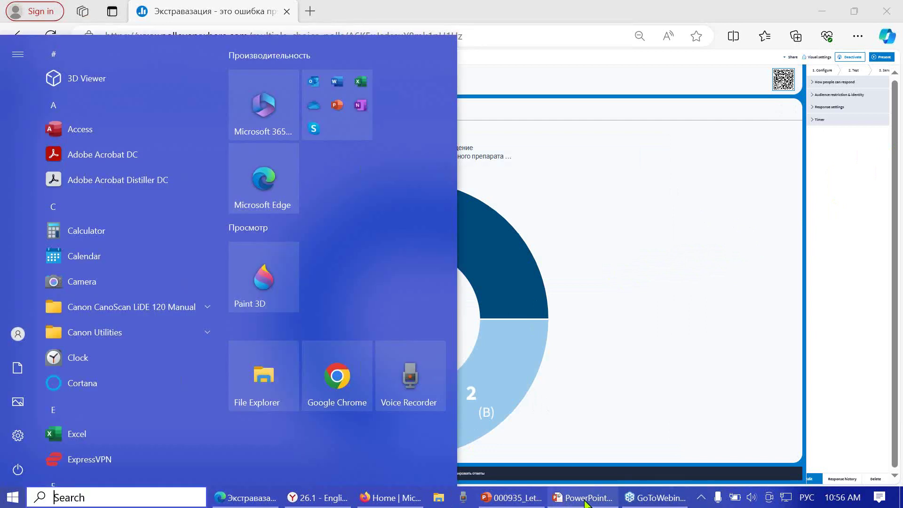
left_click(585, 503)
key("Right")
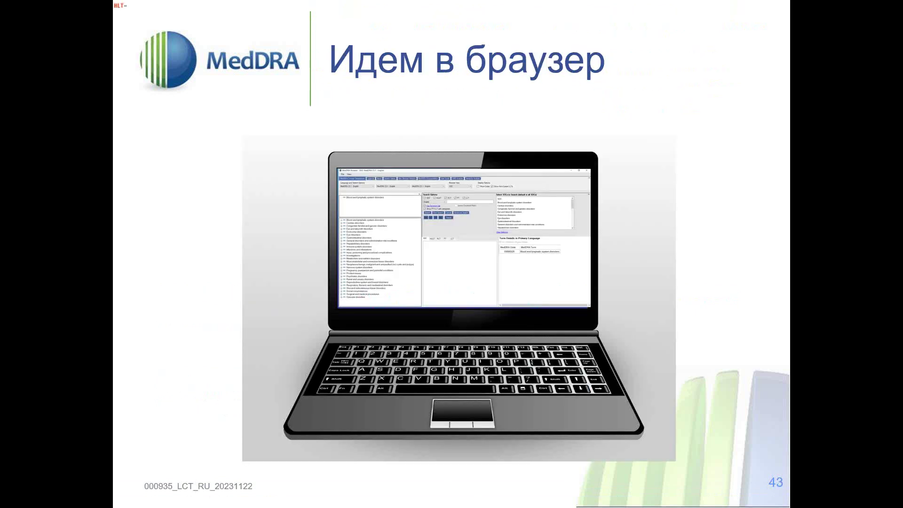
key("alt+Tab")
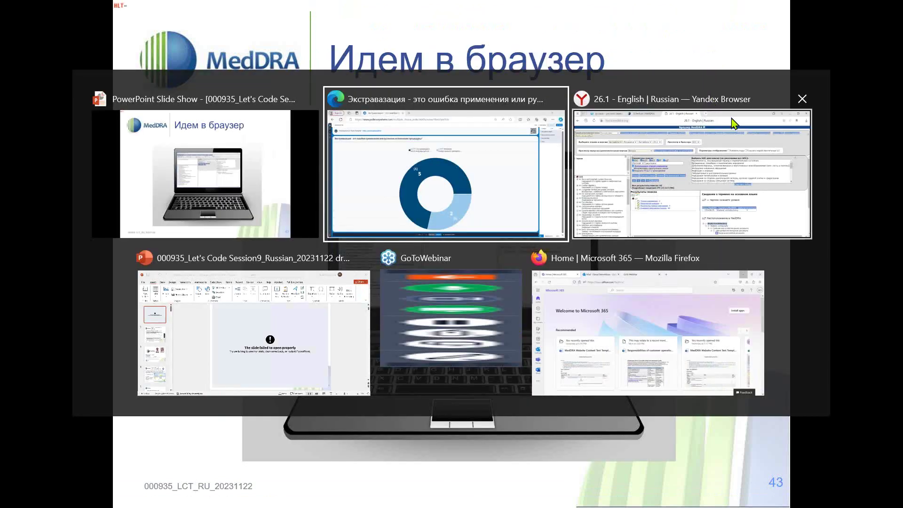
left_click(699, 171)
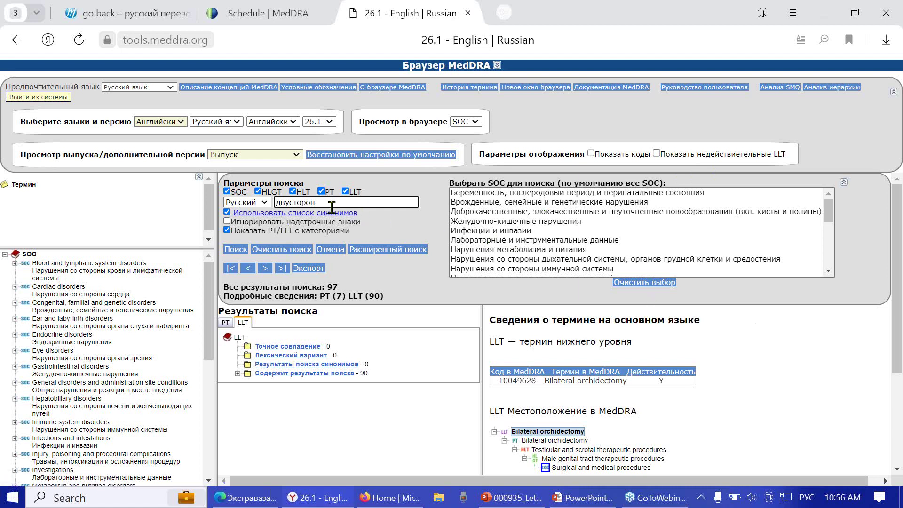
Search MedDRA across all SOCs in Russian for "Экстравазац".
left_click_drag(328, 204, 270, 203)
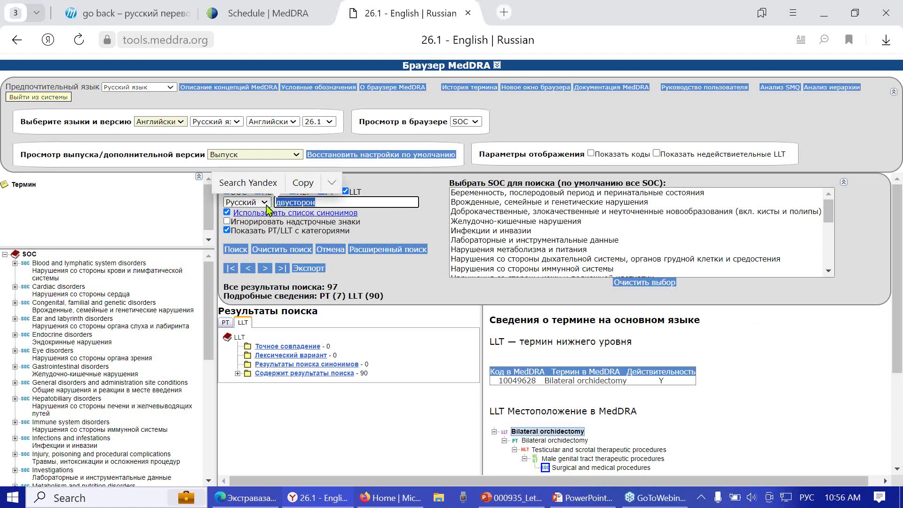
type("Экс трава")
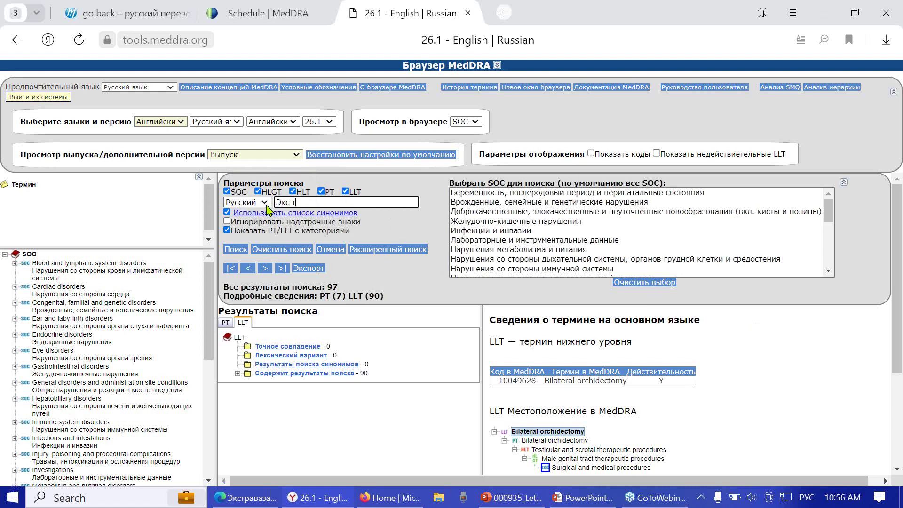
key("BackSpace")
key("BackSpace")
key("BackSpace")
key("BackSpace")
key("BackSpace")
key("BackSpace")
type("травазац")
left_click(241, 253)
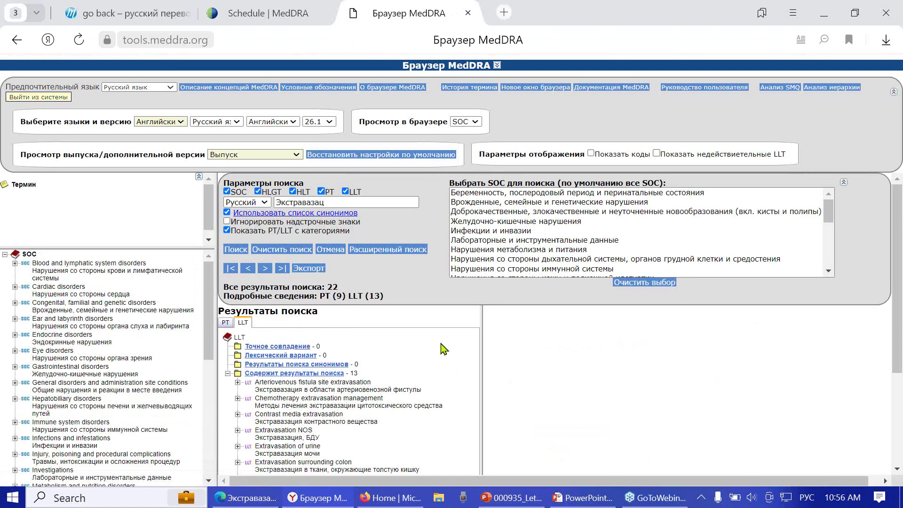
double_click(377, 296)
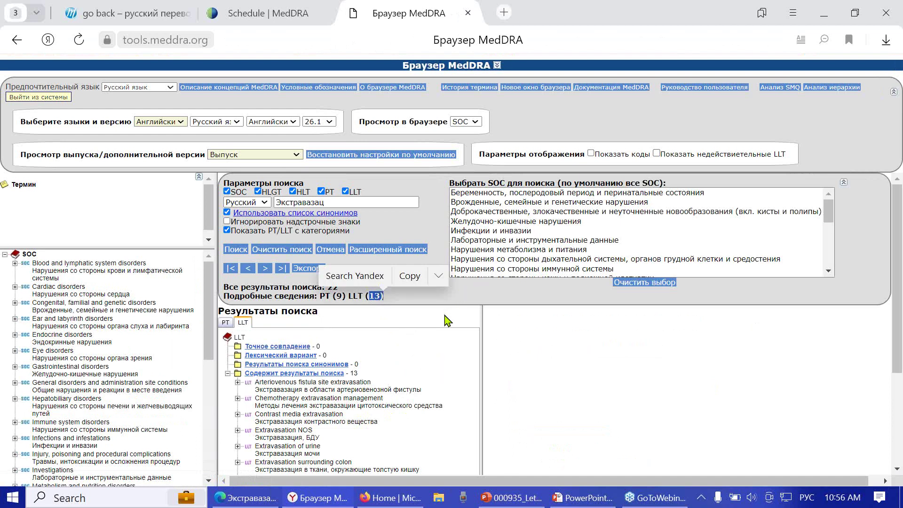
Open the details of the lowest-level terms Arteriovenous fistula site extravasation and Chemotherapy extravasation management, and expand the latter to its preferred term.
scroll(444, 324, "down", 2)
left_click(455, 274)
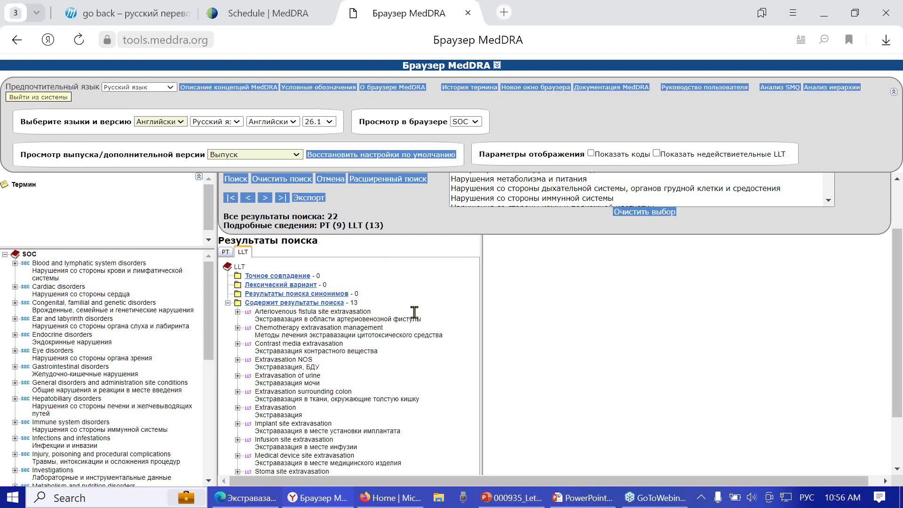
scroll(415, 319, "down", 2)
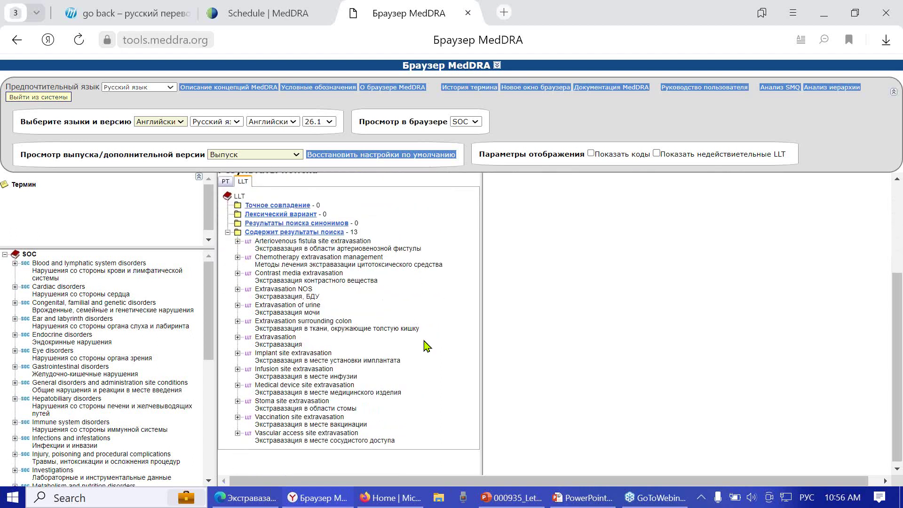
left_click(336, 246)
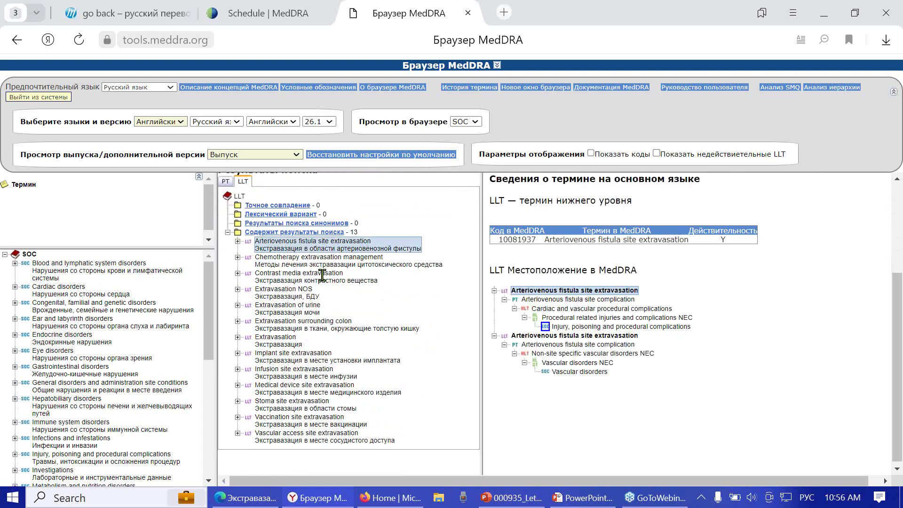
left_click(381, 266)
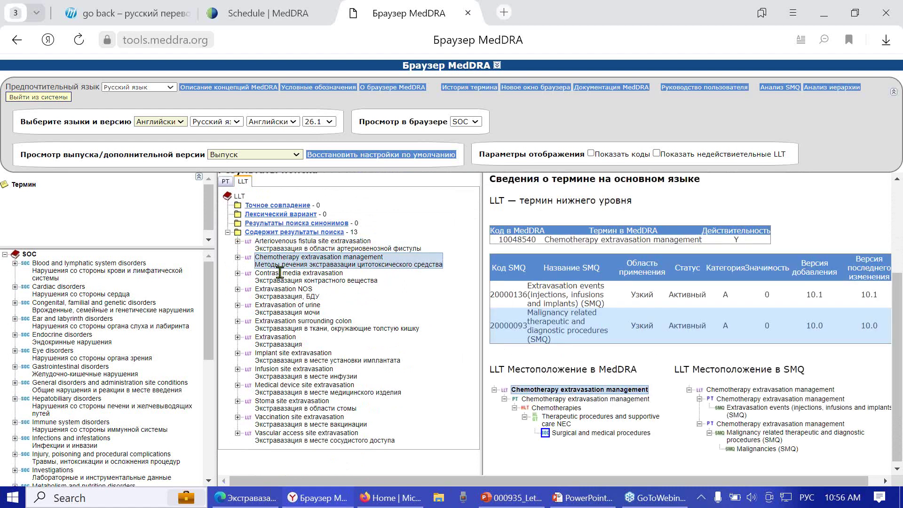
left_click(237, 257)
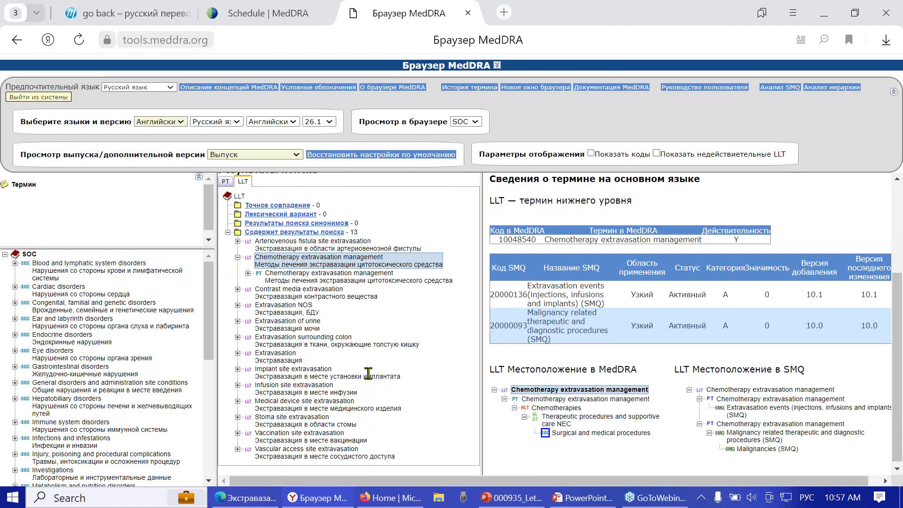
Open the details of the lowest-level term Infusion site extravasation, expand it, and open the details of its preferred term.
left_click(340, 394)
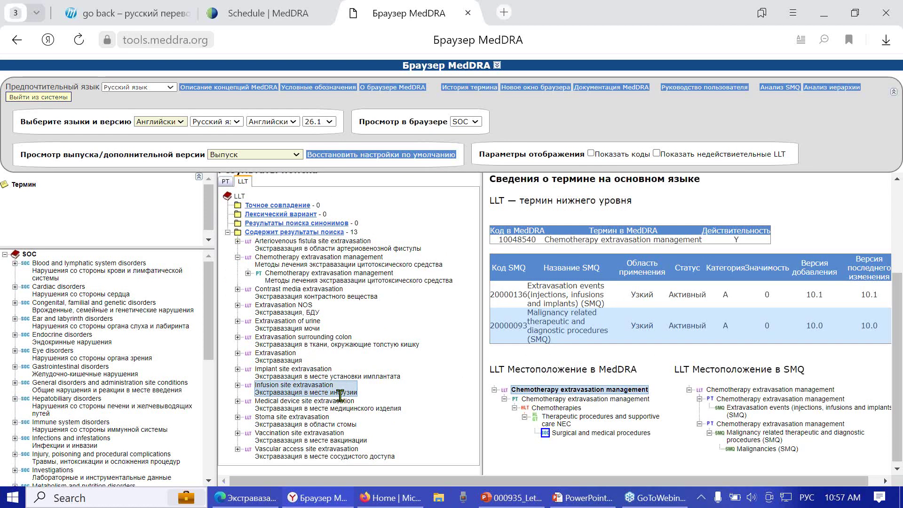
left_click(237, 386)
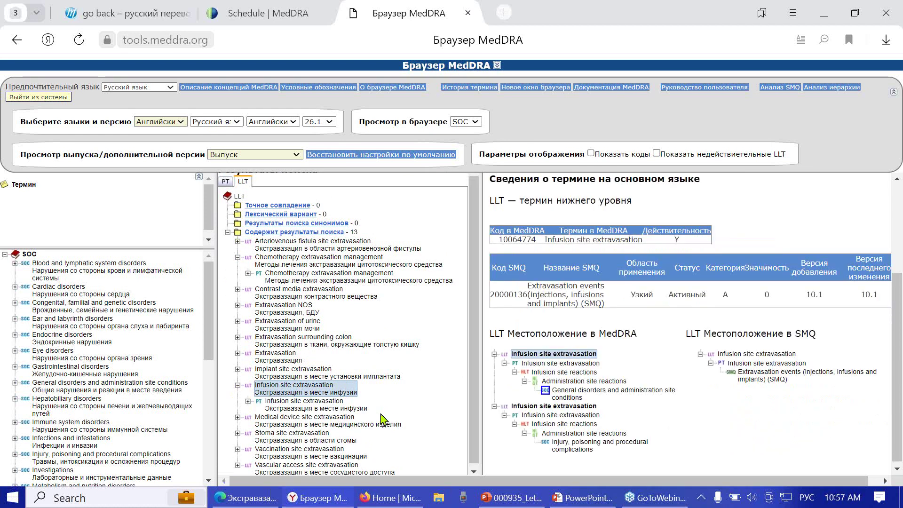
left_click(326, 404)
right_click(334, 407)
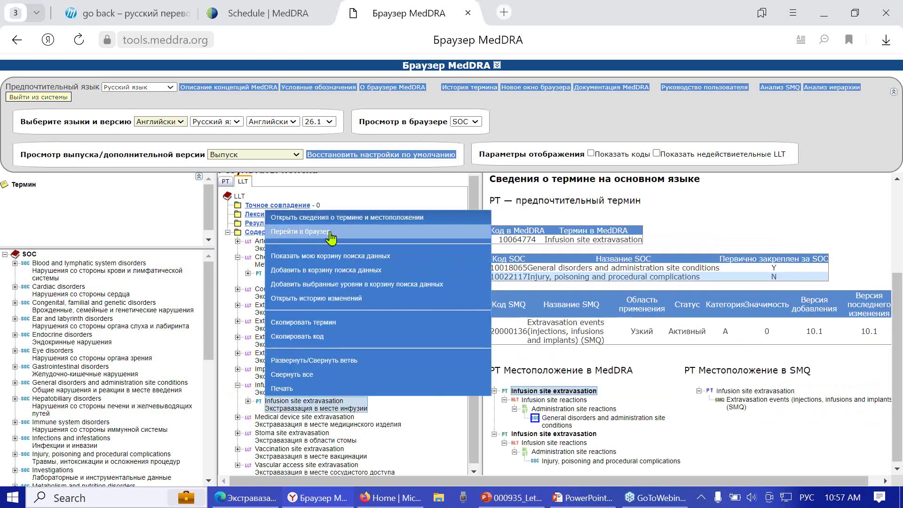
left_click(406, 187)
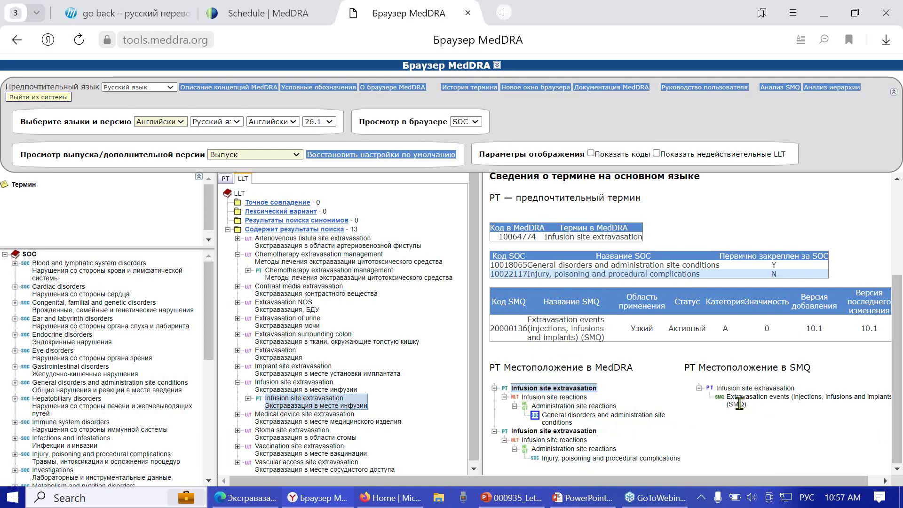
Locate the preferred term Infusion site extravasation in the SOC hierarchy under General disorders and administration site conditions.
right_click(312, 398)
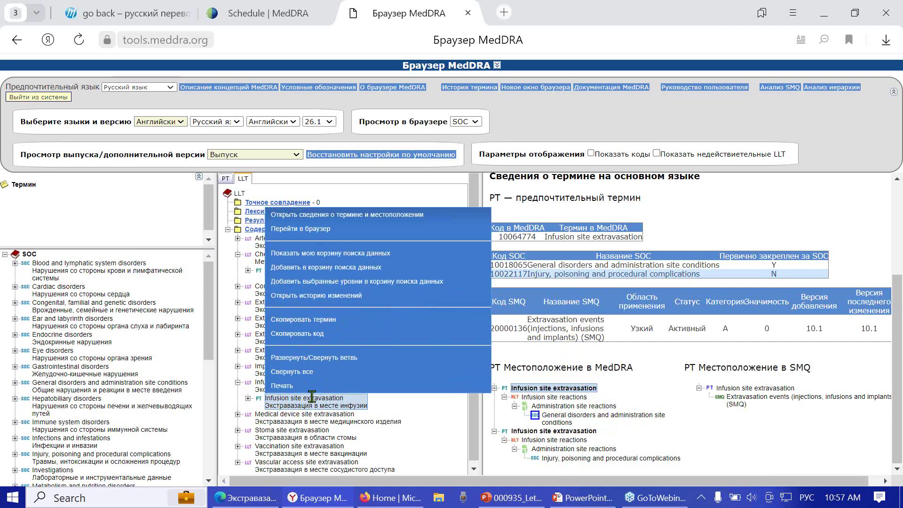
left_click(295, 229)
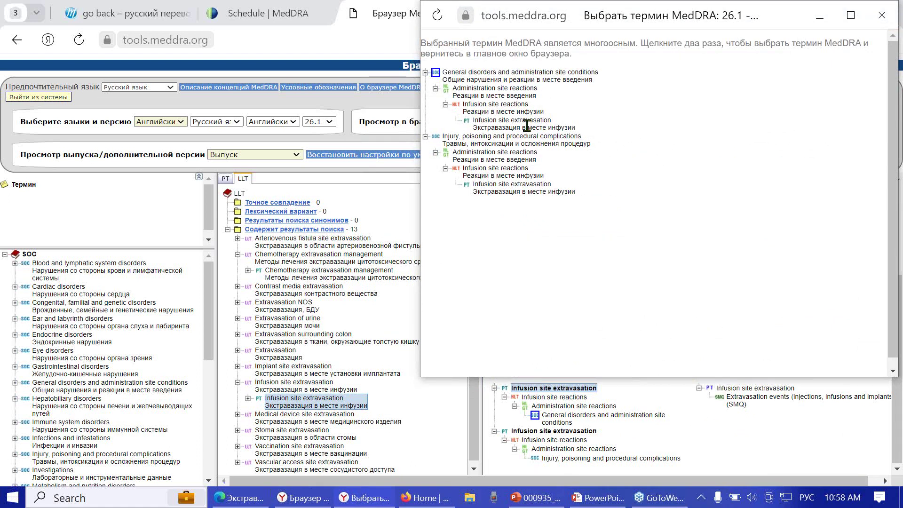
left_click(496, 124)
right_click(497, 124)
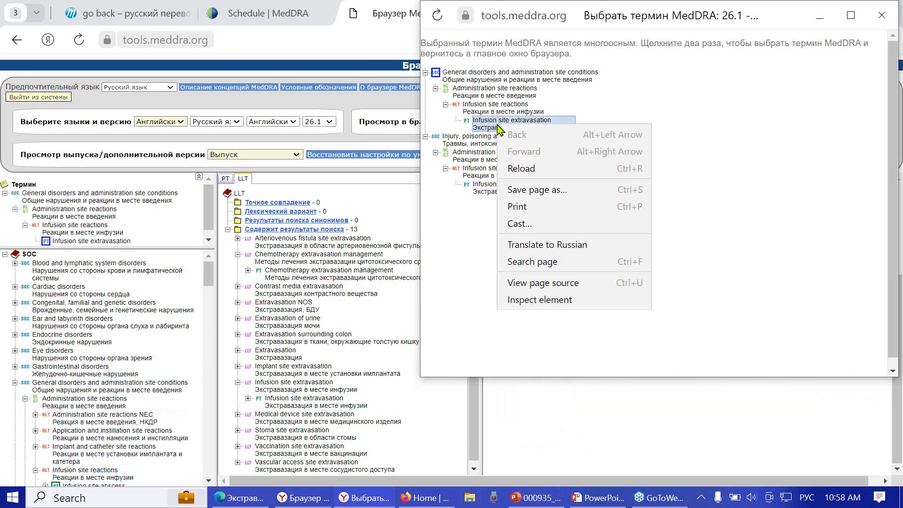
double_click(484, 121)
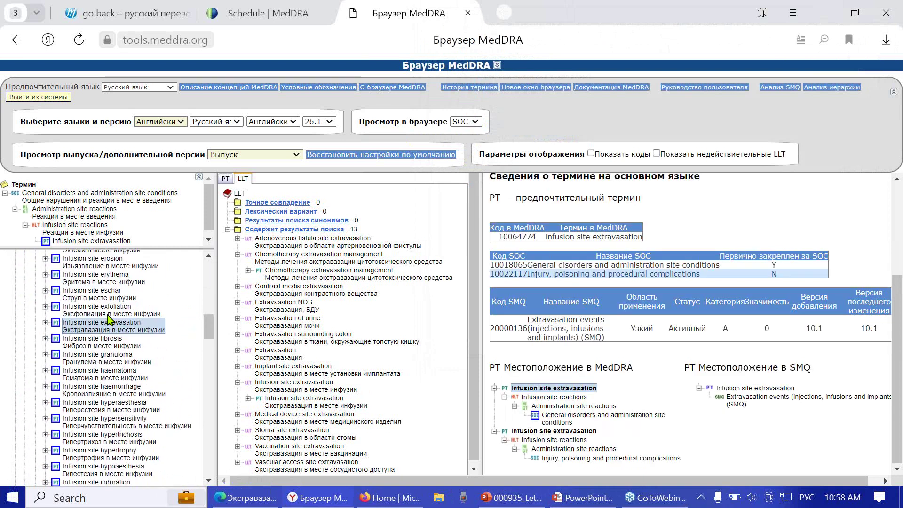
Expand Infusion site extravasation in the hierarchy and view its lowest-level terms Infusion site extravasation and Infusion site infiltration.
left_click(45, 324)
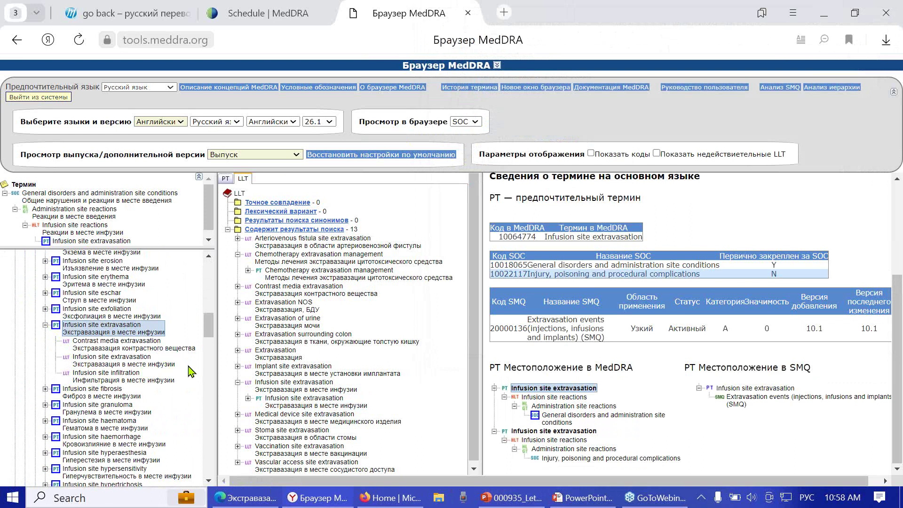
left_click(170, 363)
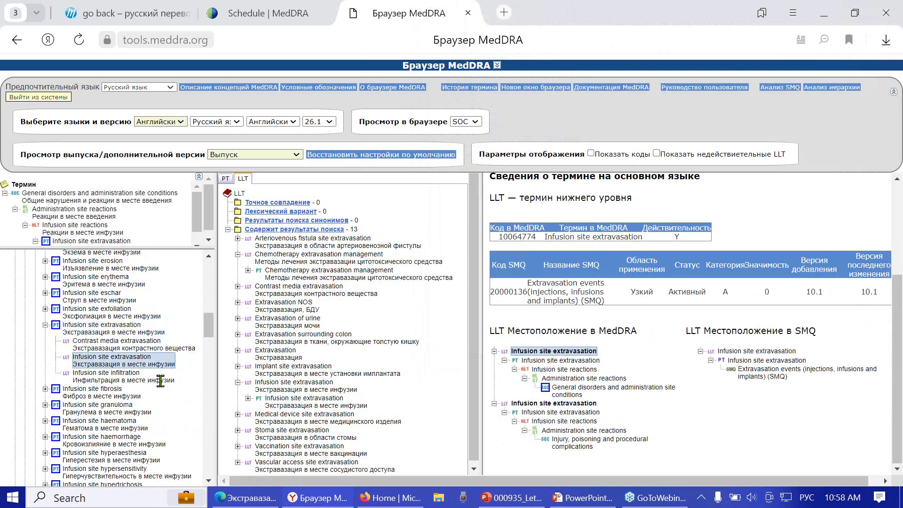
left_click(161, 378)
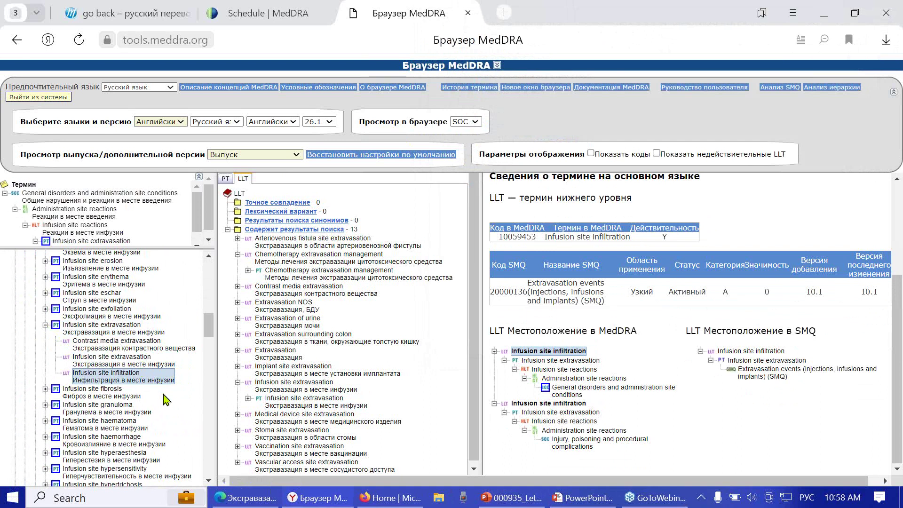
left_click(148, 362)
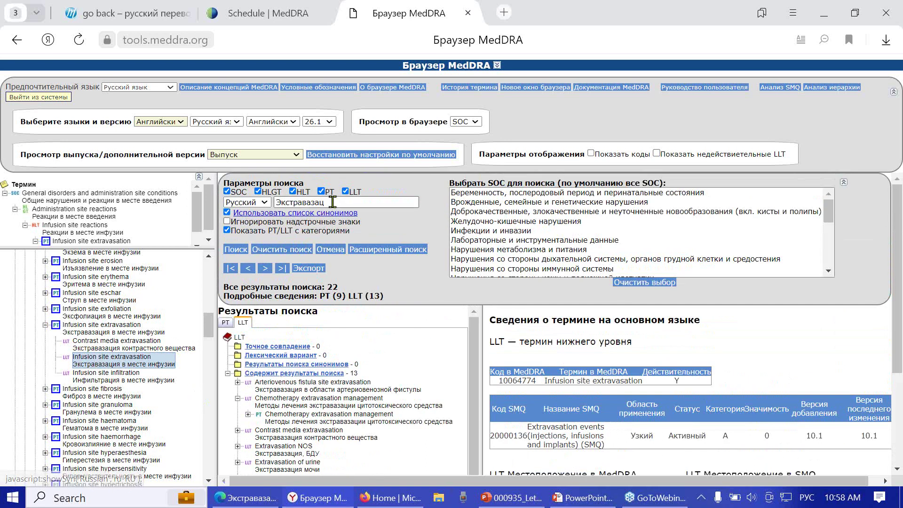
Search all SOCs in Russian for "отек инфуз", expand Oedema infusion site, and open the details of preferred term Infusion site oedema.
double_click(294, 202)
type("отек инфуз")
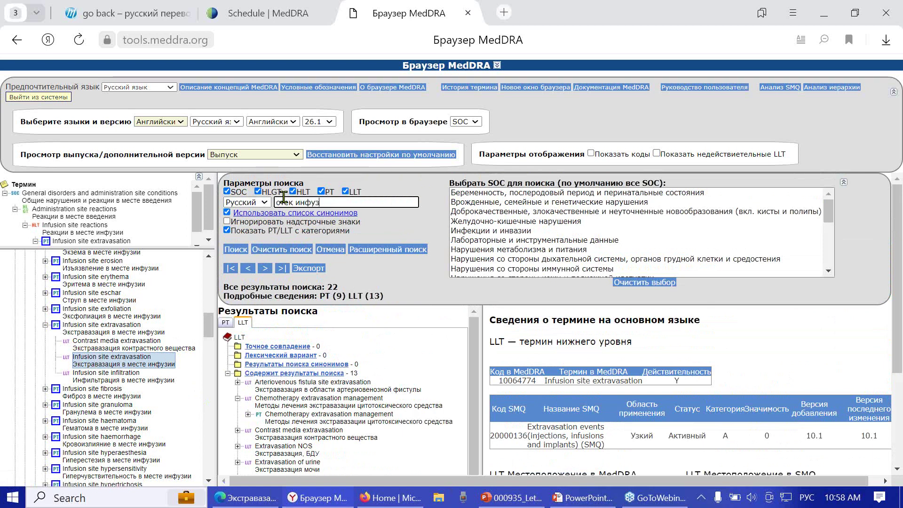
left_click(237, 250)
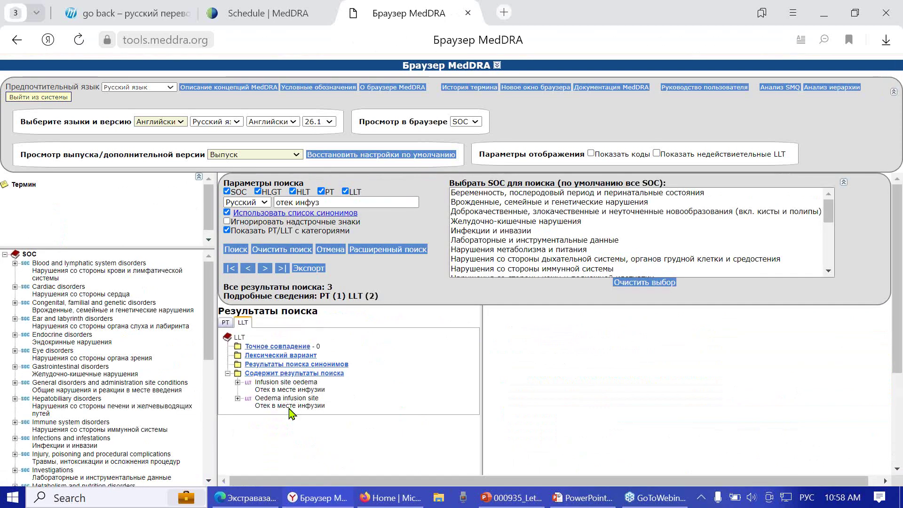
left_click(237, 398)
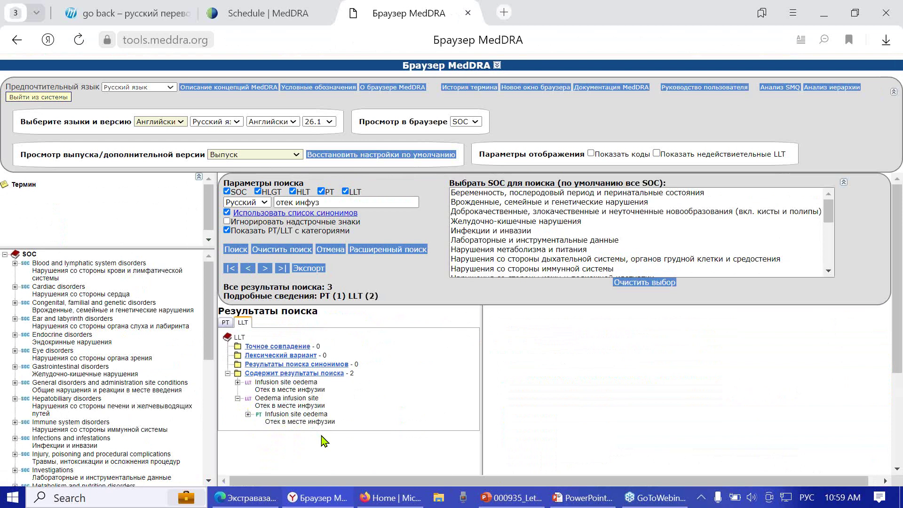
left_click(306, 418)
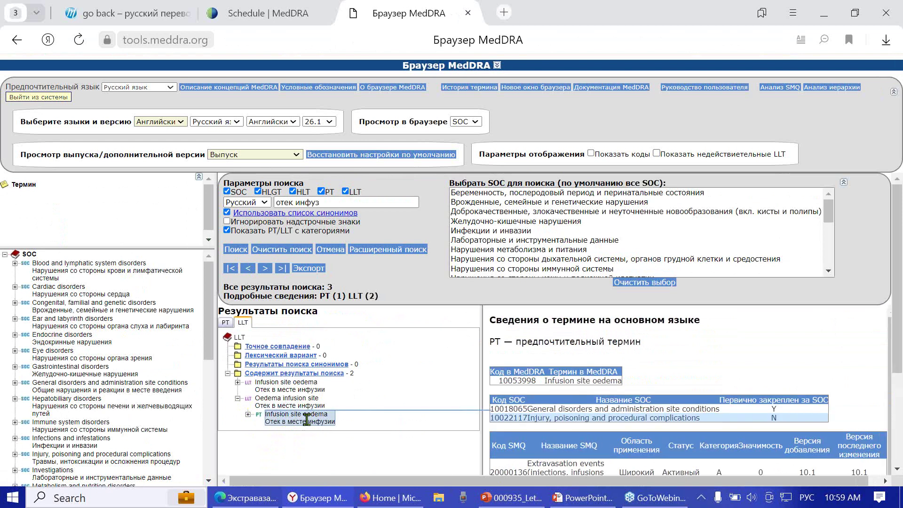
Locate Infusion site oedema in the hierarchy under General disorders and administration site conditions and expand its lowest-level terms.
right_click(306, 418)
left_click(339, 281)
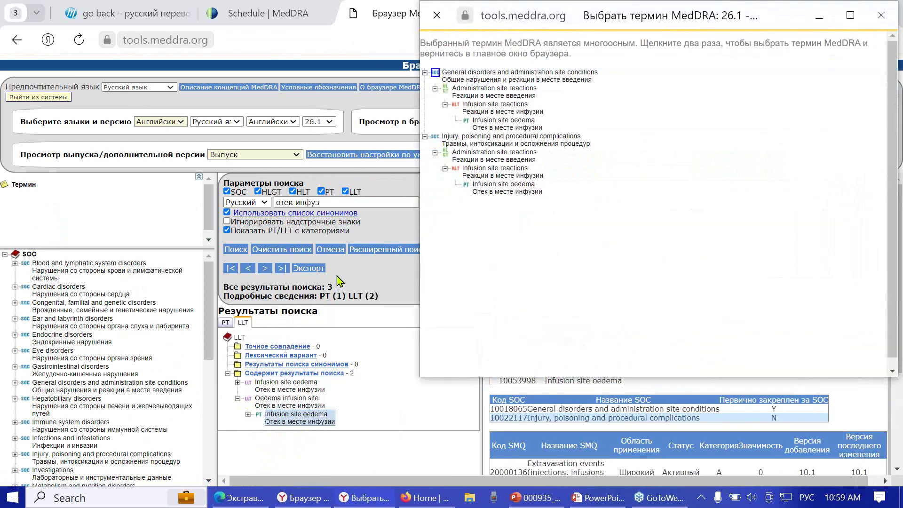
double_click(484, 122)
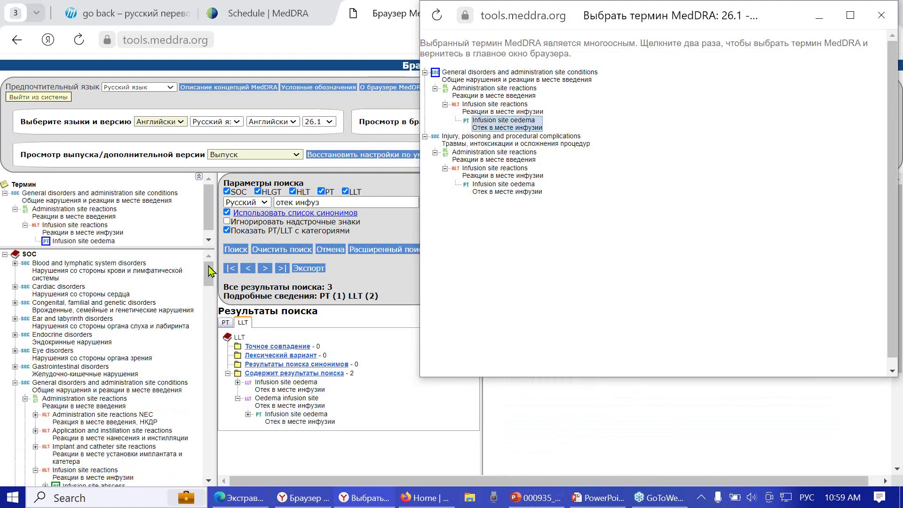
left_click_drag(209, 271, 209, 291)
scroll(210, 294, "down", 15)
scroll(212, 300, "down", 8)
scroll(153, 301, "up", 8)
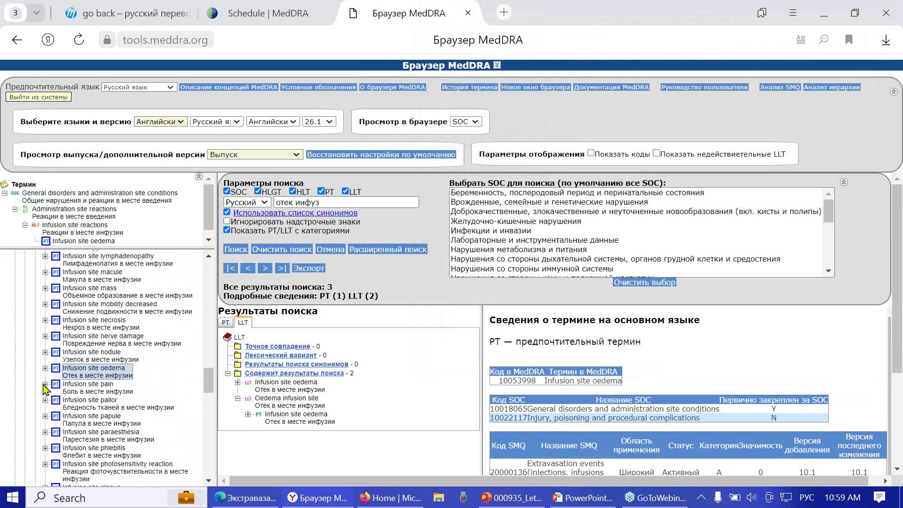
left_click(45, 368)
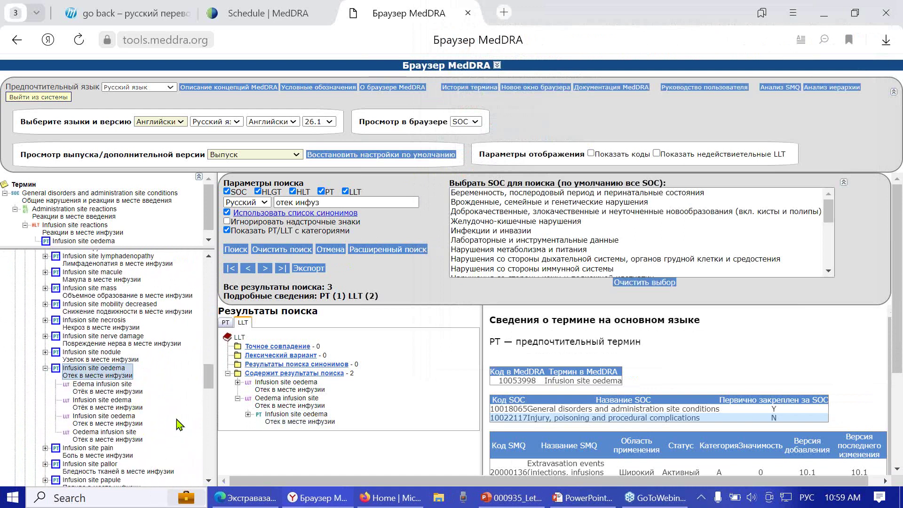
Search MedDRA across all SOCs in Russian for "плотн тек".
left_click(311, 202)
left_click(324, 203)
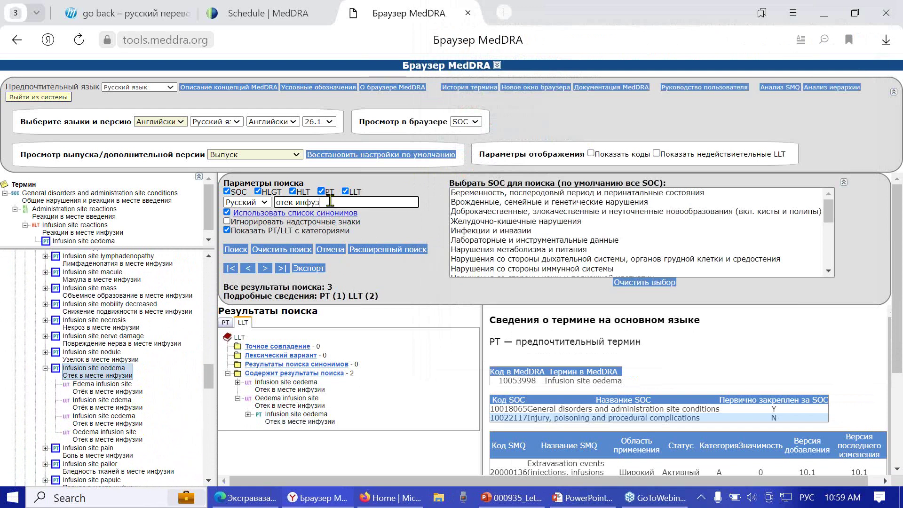
key("BackSpace")
key("BackSpace")
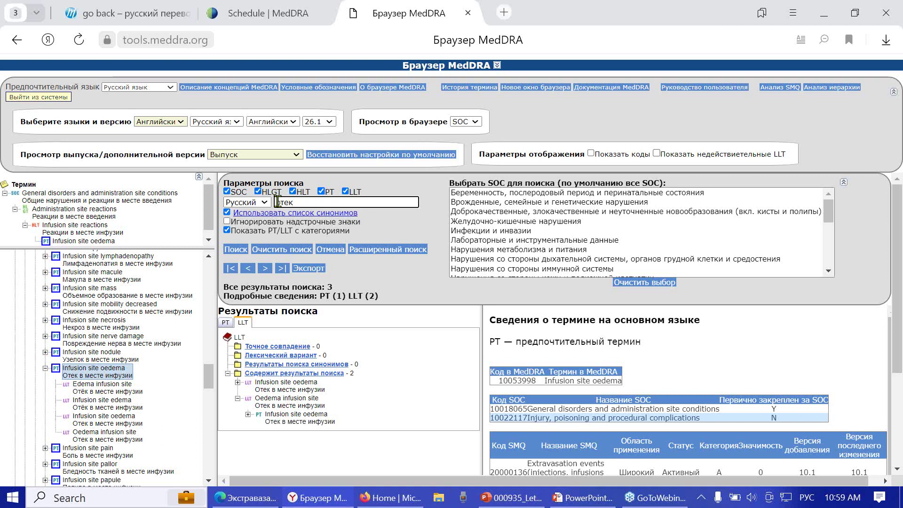
type("под")
left_click(239, 252)
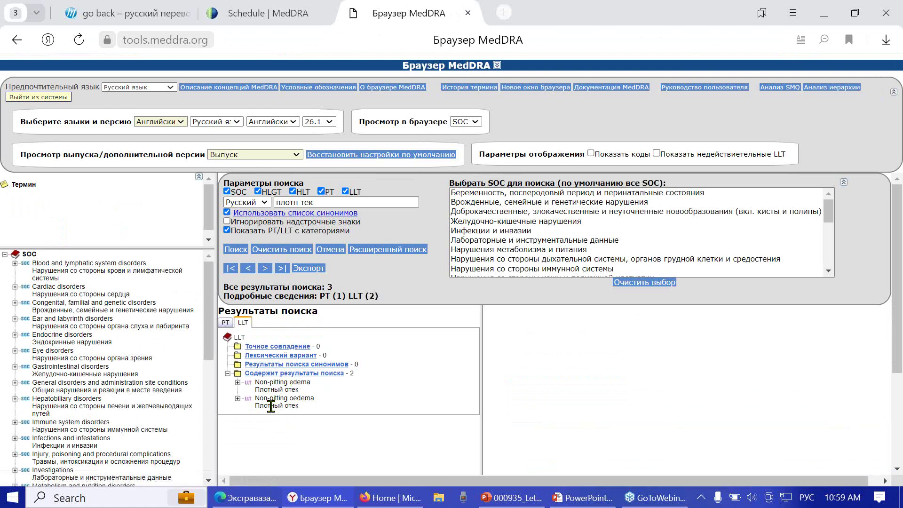
Open the details of the lowest-level term Non-pitting oedema, expand it, and open the details of its preferred term.
left_click(292, 402)
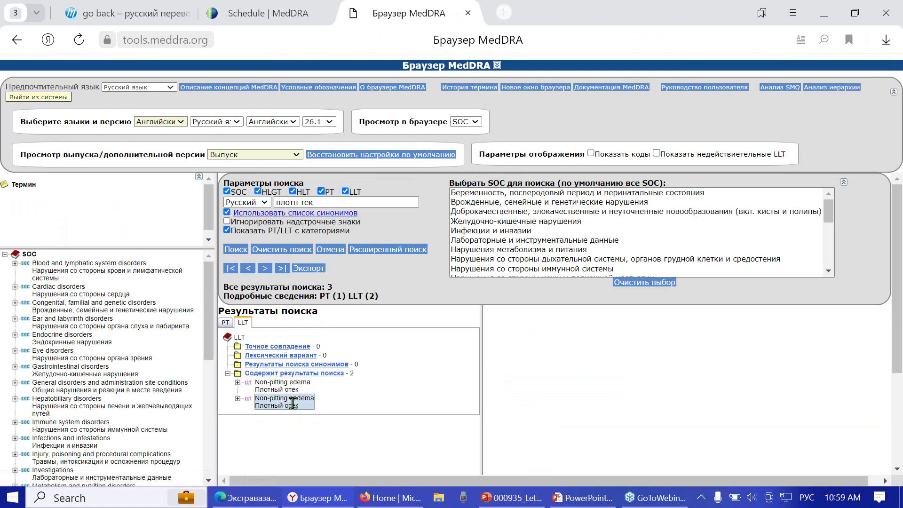
left_click(238, 398)
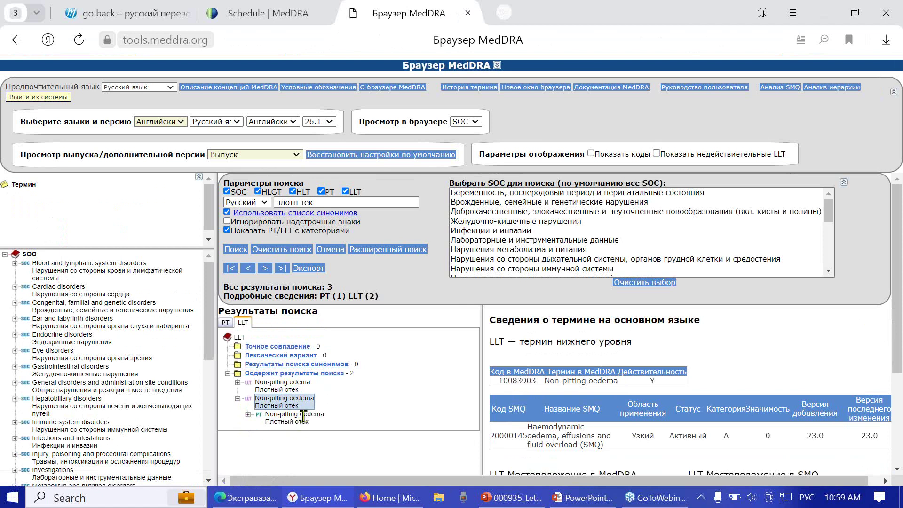
left_click(296, 418)
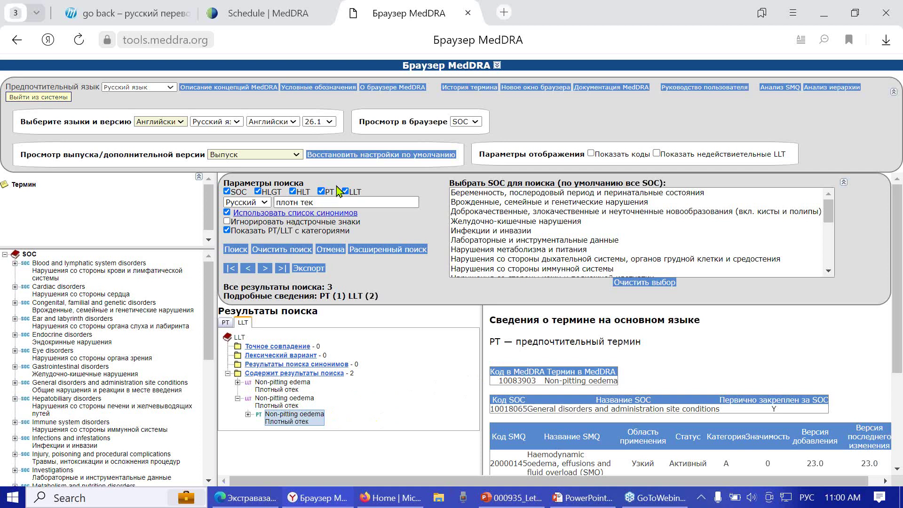
Search all SOCs in Russian for "инфильтр инфуз" and open the details of the lowest-level term Infusion site infiltration.
left_click_drag(329, 202, 271, 203)
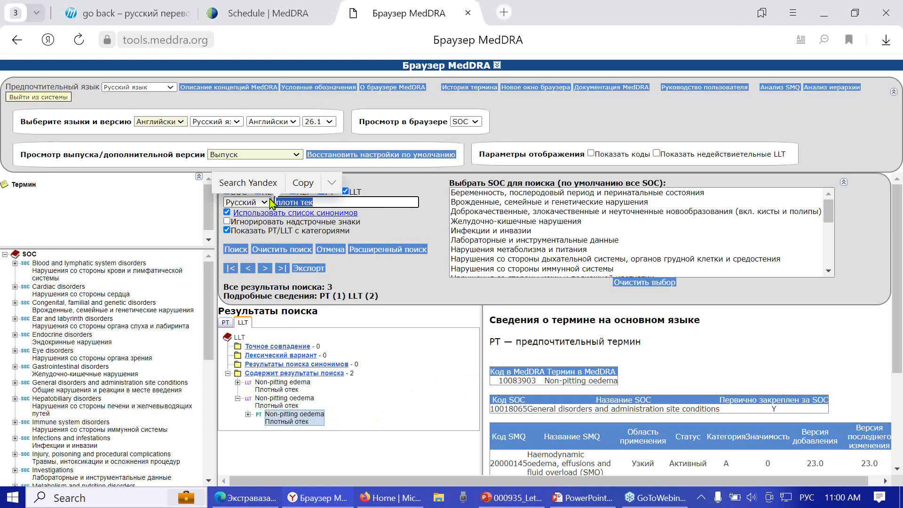
type("син")
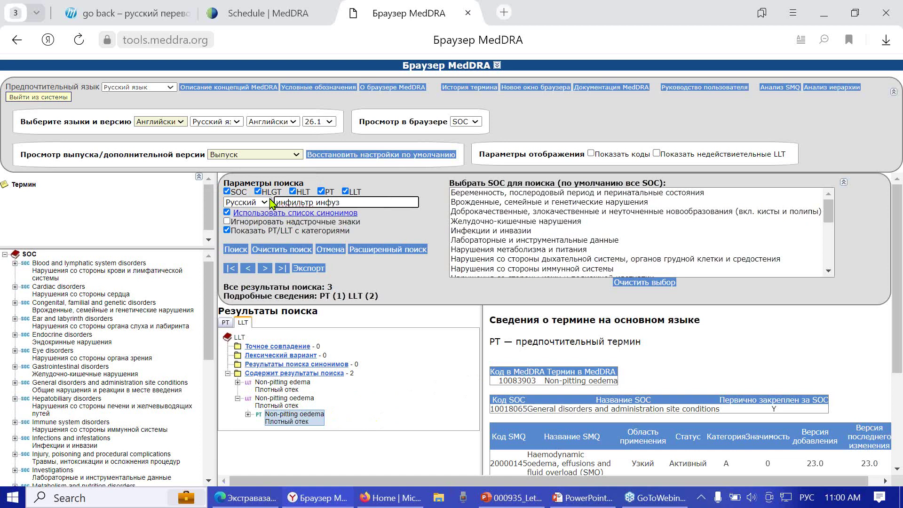
left_click(237, 250)
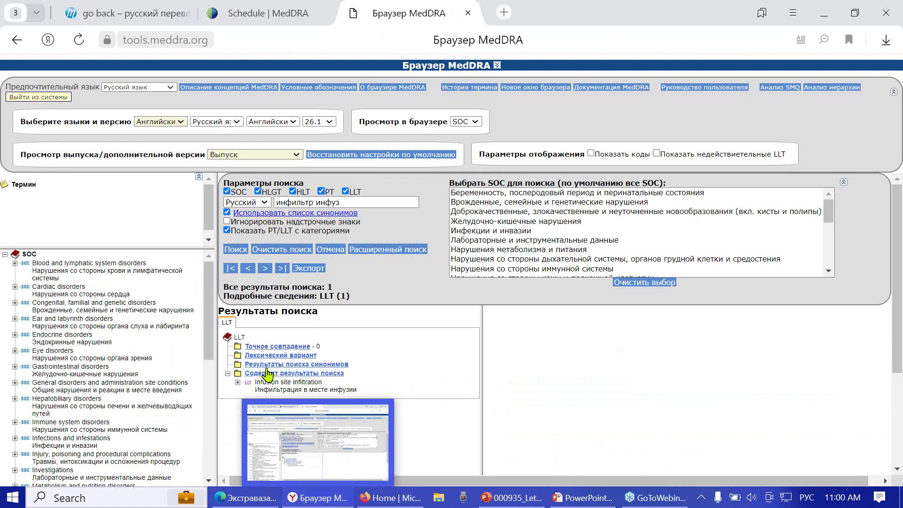
left_click(288, 384)
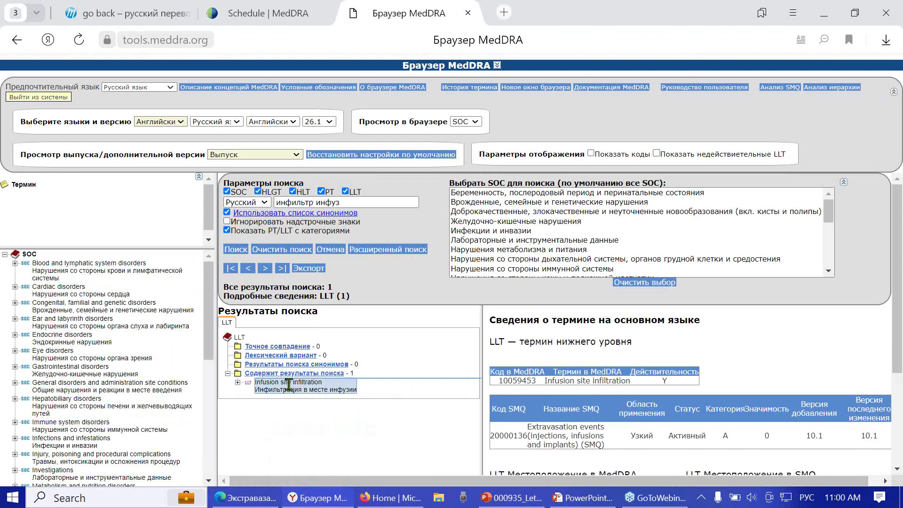
Expand the lowest-level term Infusion site infiltration in the results to reveal its preferred term.
right_click(289, 385)
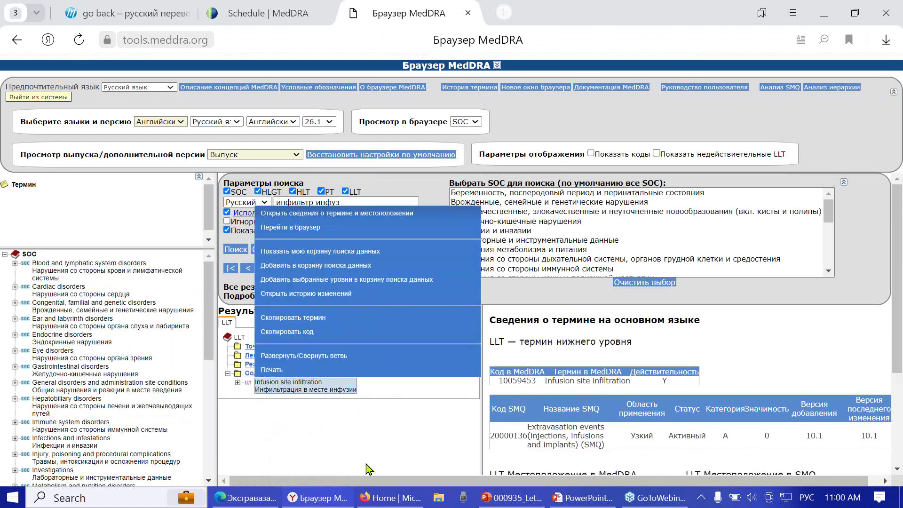
left_click(368, 469)
left_click(238, 382)
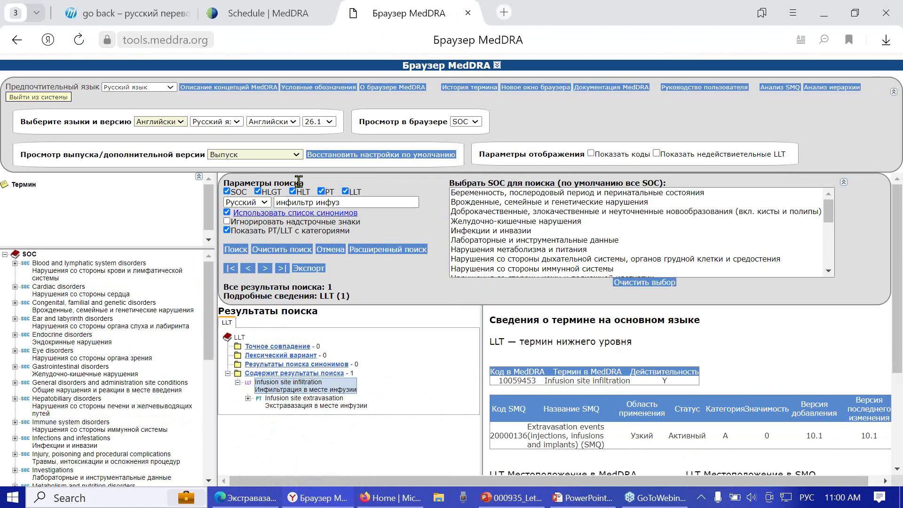
Search all SOCs in Russian for "компресс" and look through the lowest-level terms that contain it.
left_click_drag(346, 202, 264, 205)
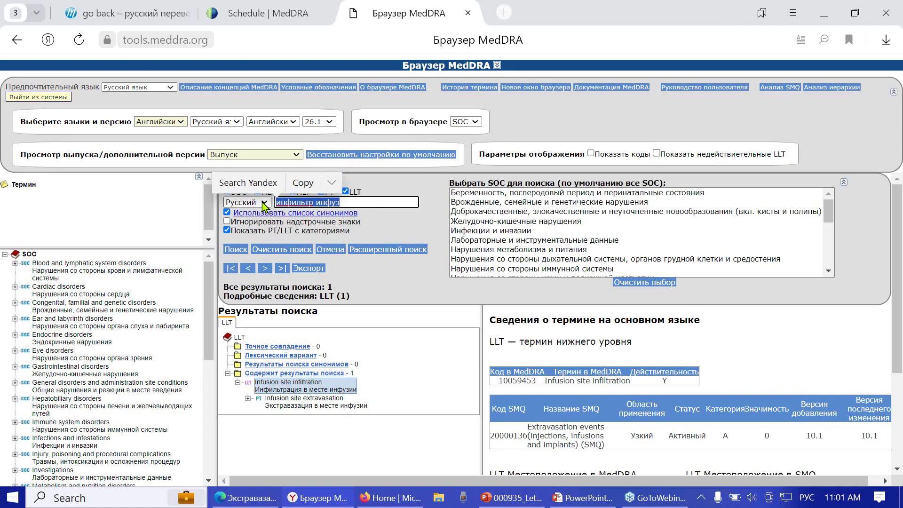
type("компресс")
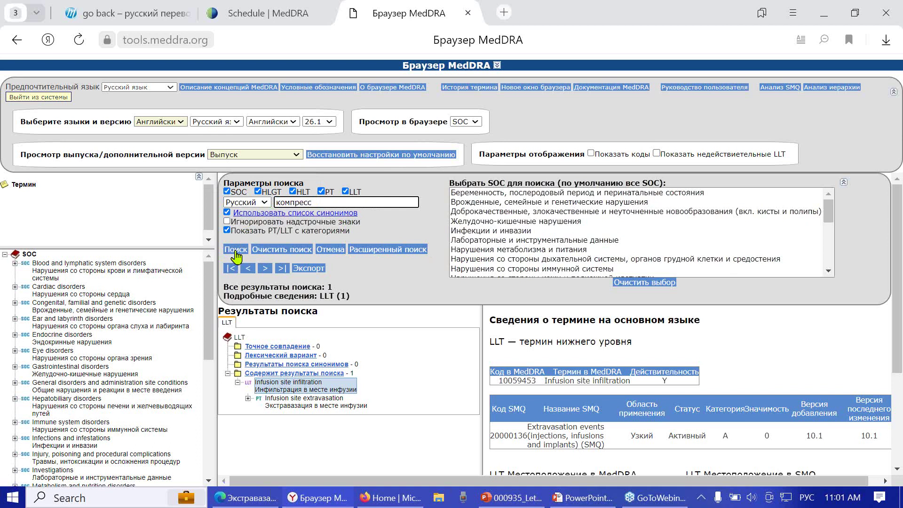
left_click(235, 250)
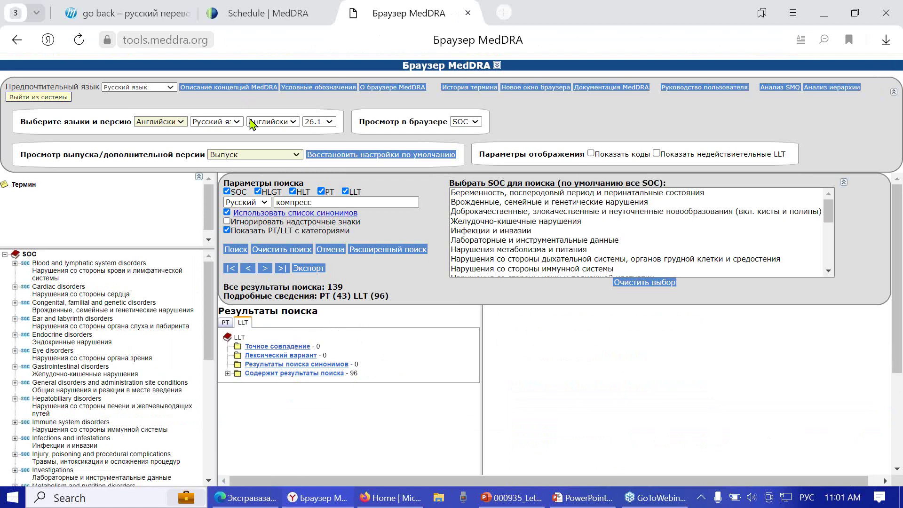
left_click(228, 373)
mouse_move(510, 498)
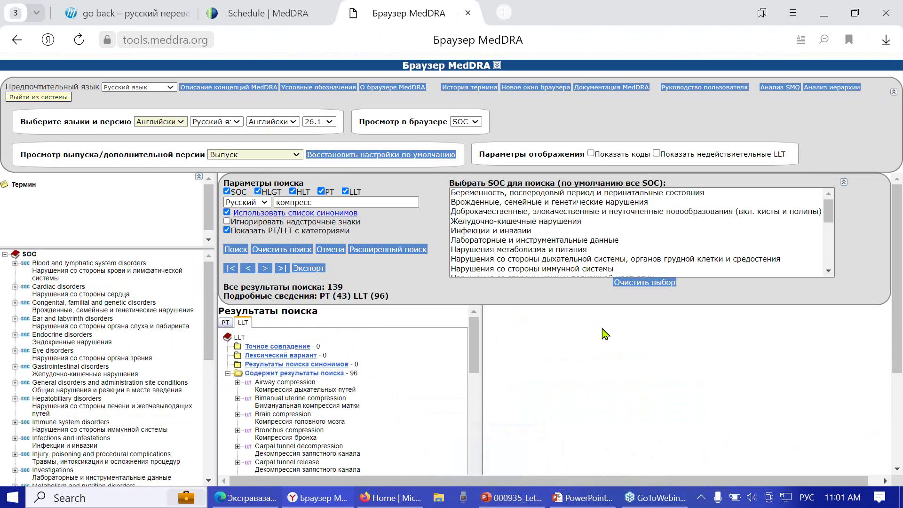
scroll(607, 337, "down", 2)
scroll(610, 340, "down", 1)
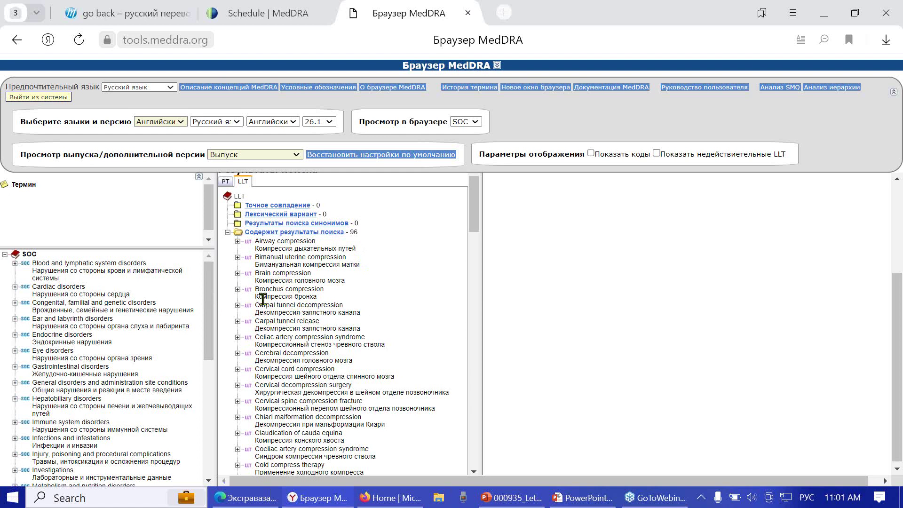
scroll(306, 349, "up", 3)
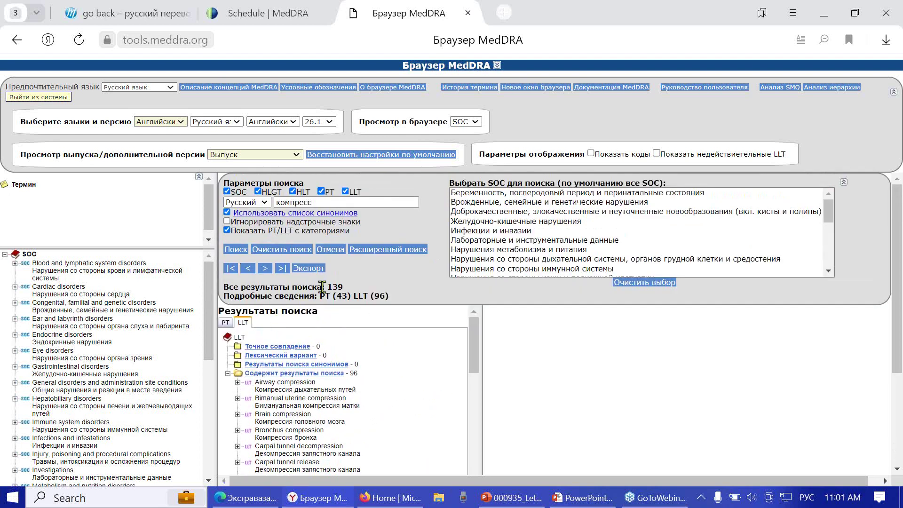
Run an advanced search for terms that contain "компресс" and do not contain "декомпресс", and expand the lowest-level term results.
left_click(379, 250)
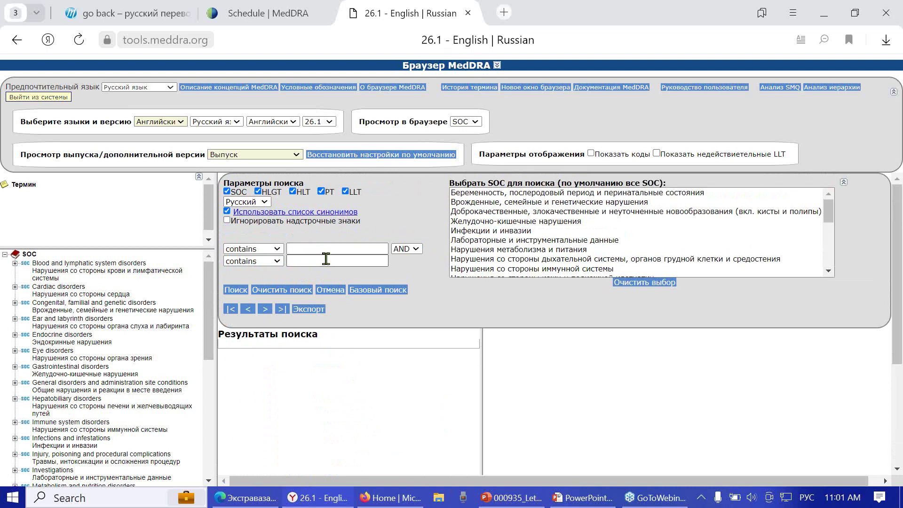
left_click(291, 248)
type("компресс")
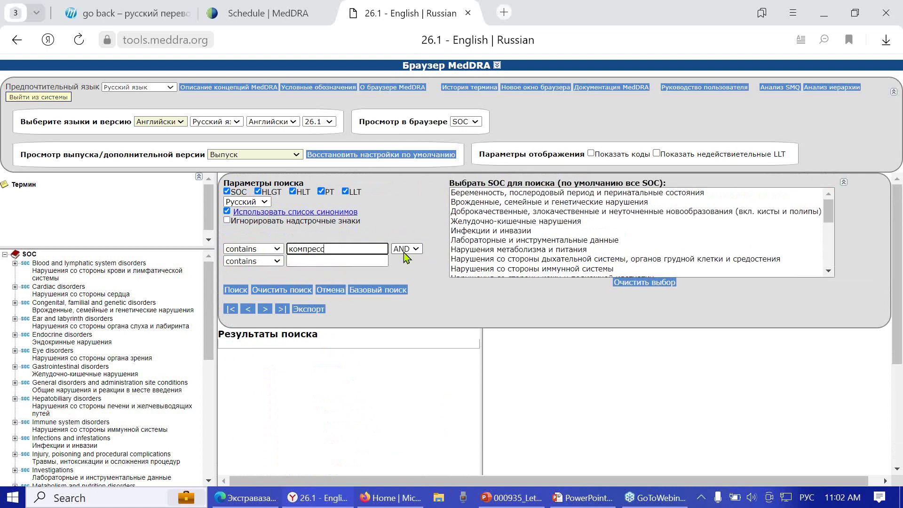
left_click(275, 262)
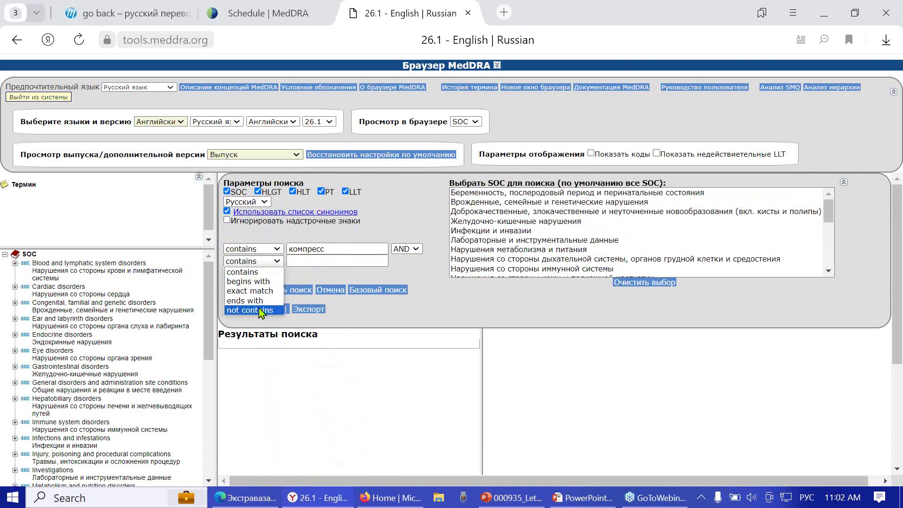
left_click(261, 312)
left_click(295, 263)
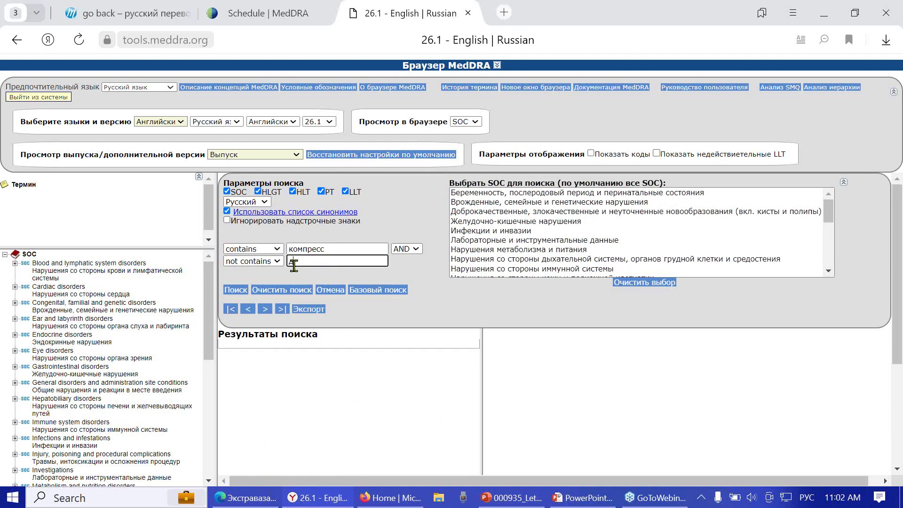
type("декомпресс")
left_click(235, 293)
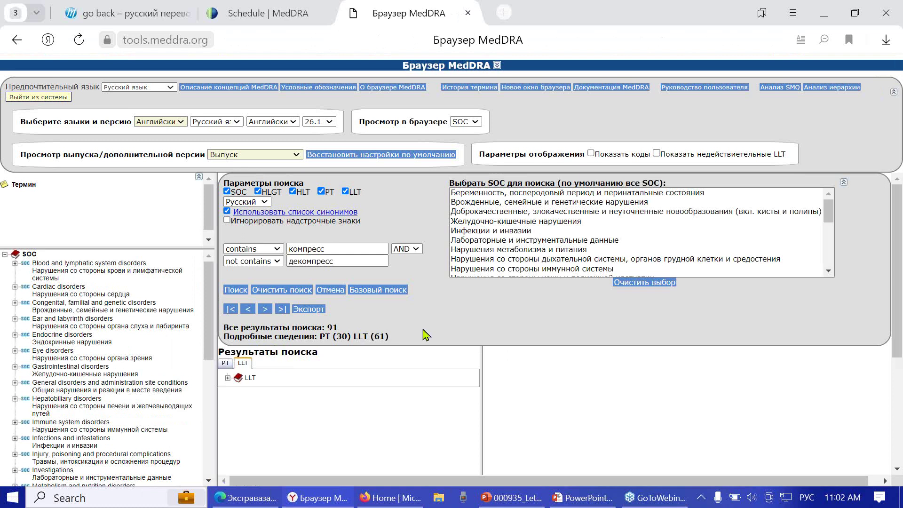
left_click(228, 378)
scroll(415, 413, "down", 3)
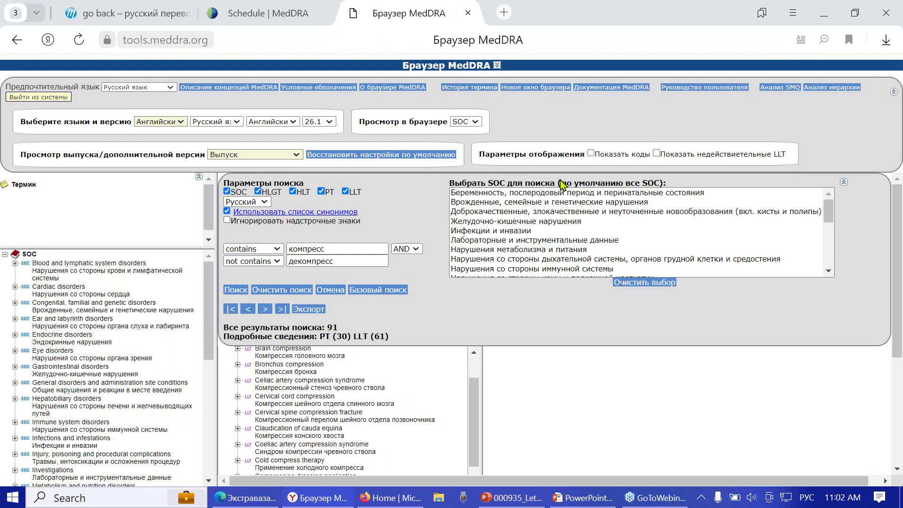
Limit the advanced search to the SOC Хирургические и медицинские процедуры, rerun it, and review the lowest-level terms.
left_click_drag(829, 211, 832, 257)
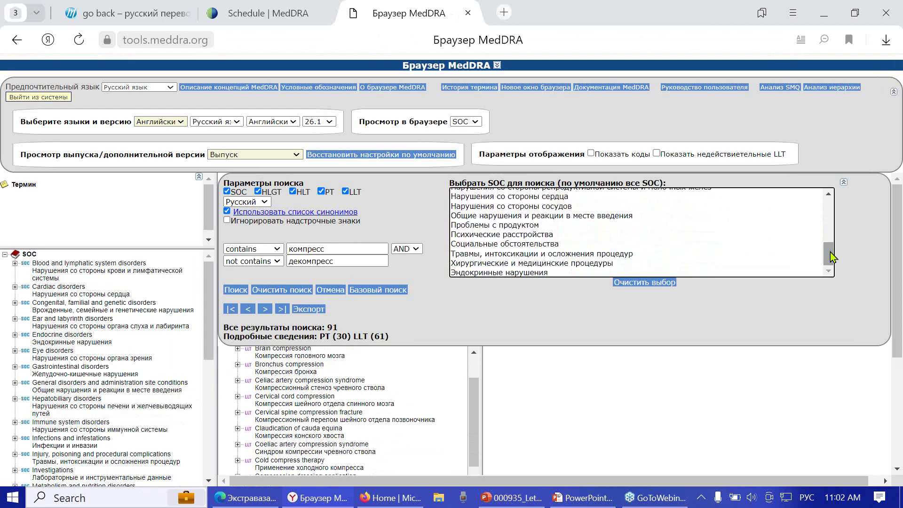
left_click(531, 265)
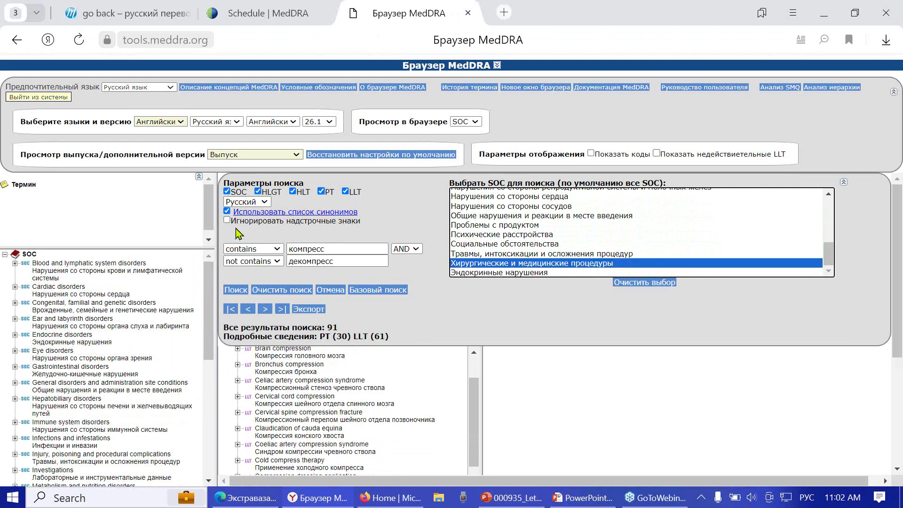
left_click(235, 291)
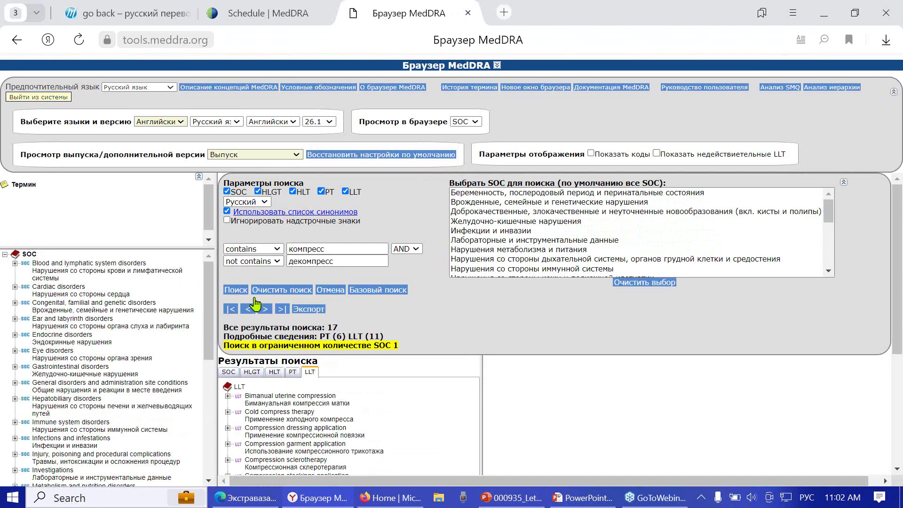
scroll(414, 393, "down", 3)
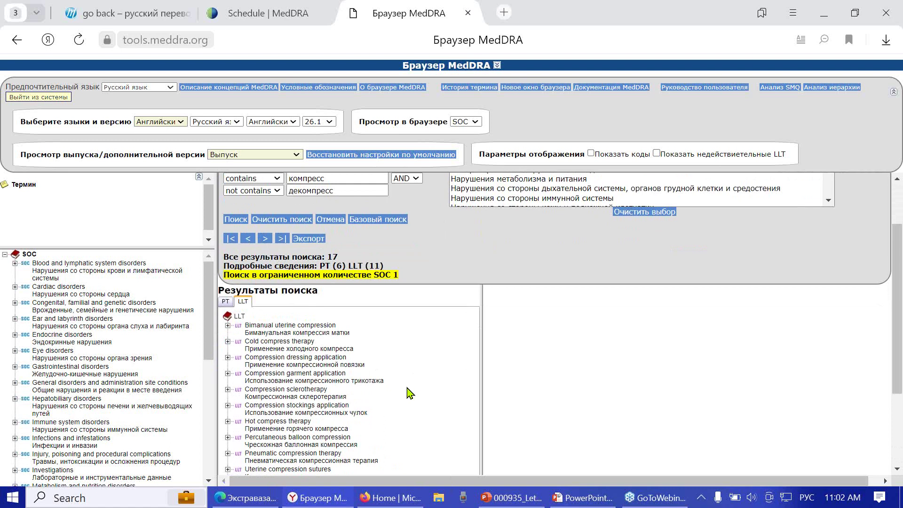
scroll(408, 391, "down", 3)
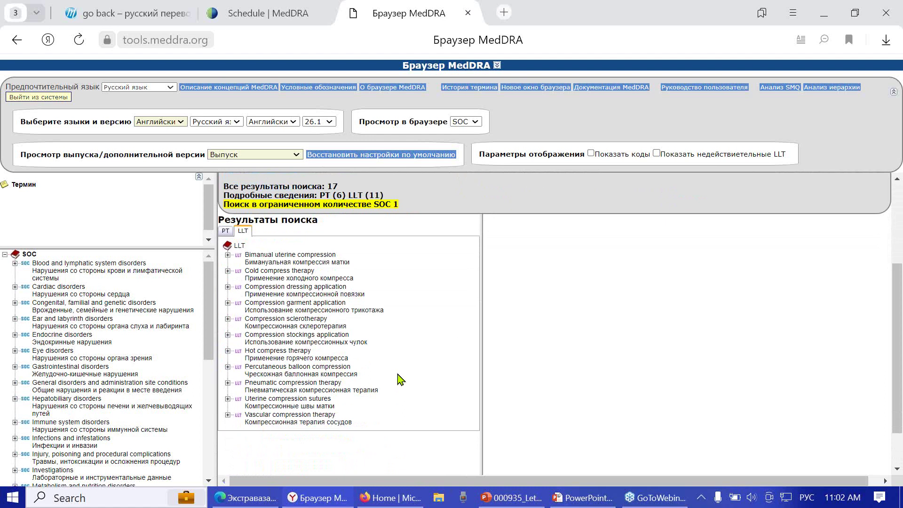
Expand Cold compress therapy and Hot compress therapy in the results, and open the details of the preferred term Cooling therapy.
left_click(227, 271)
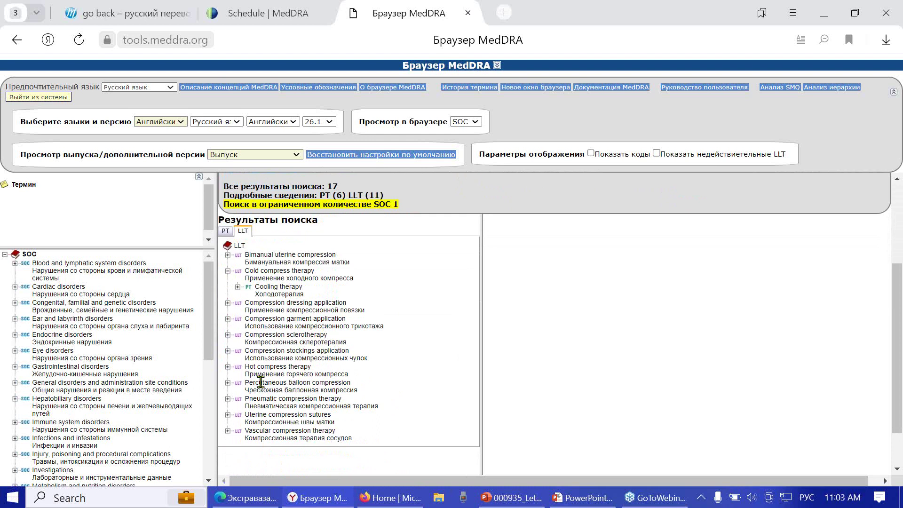
left_click(228, 367)
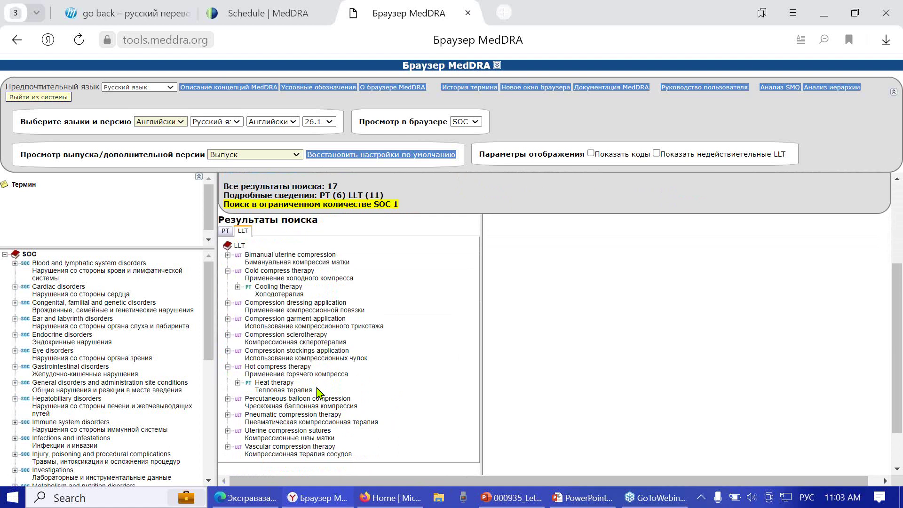
left_click(295, 296)
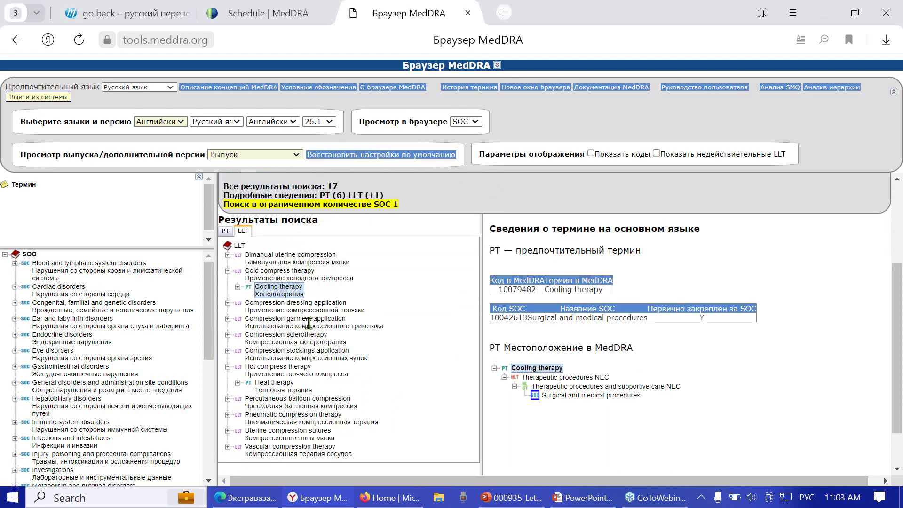
Locate Cooling therapy in the MedDRA hierarchy and open the details of its lowest-level term Cold compress therapy.
right_click(298, 288)
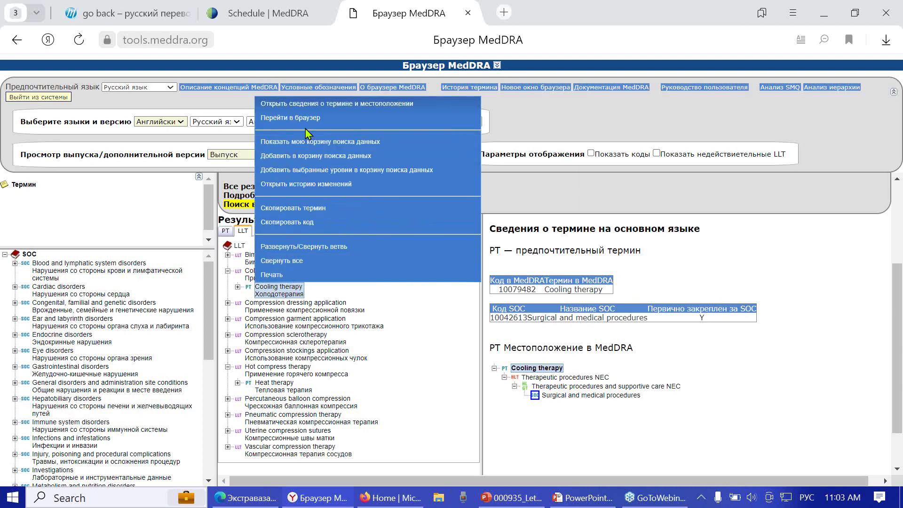
left_click(302, 118)
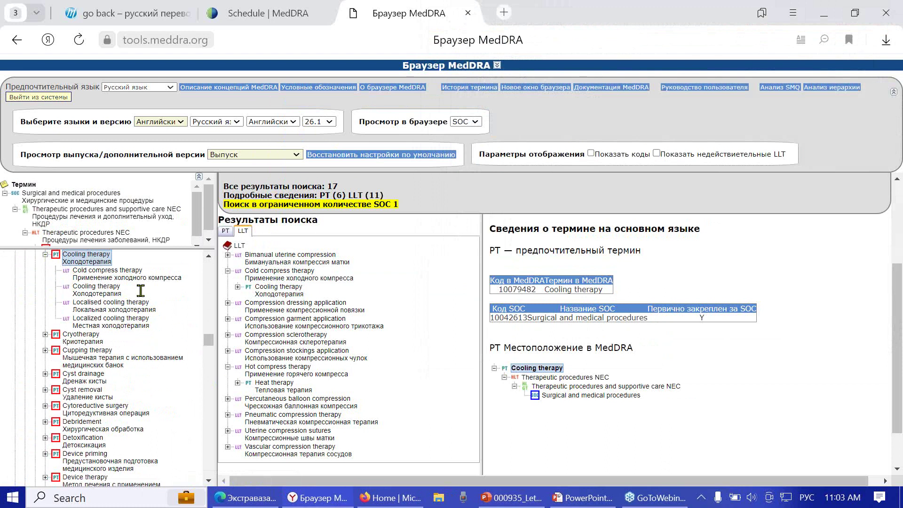
key("Down")
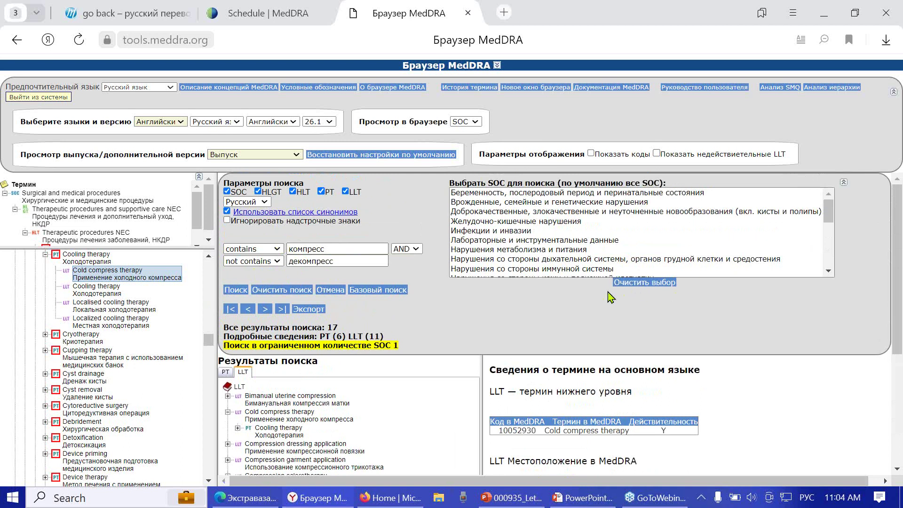
Return to the basic search, switch to the PowerPoint slide show, and advance to the slide "Лечение экстравазации".
left_click(363, 290)
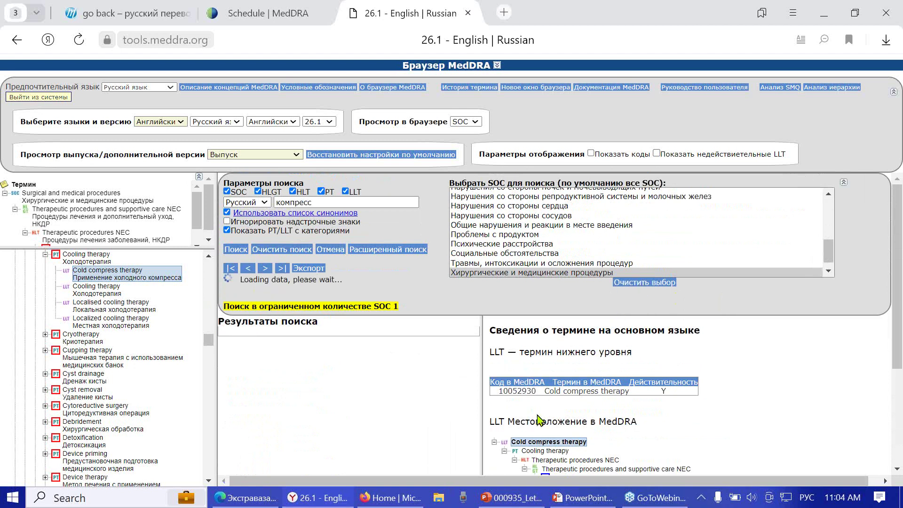
left_click(485, 437)
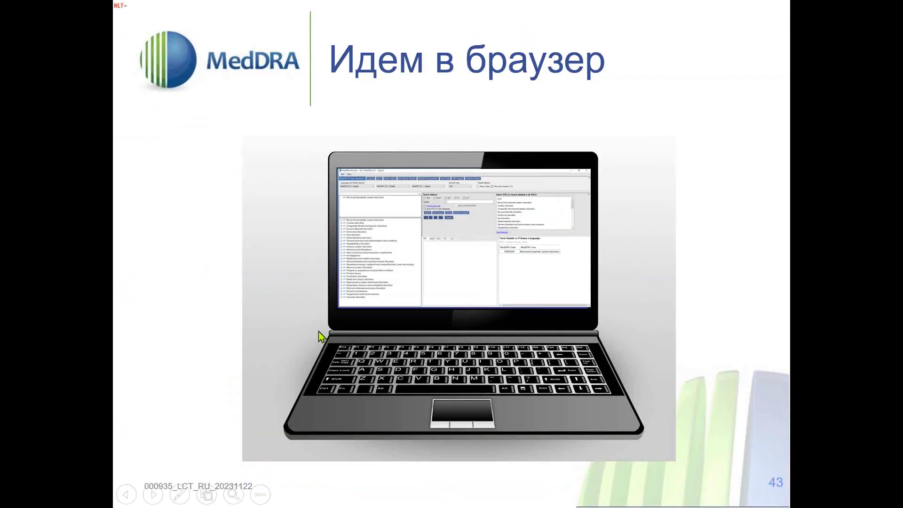
left_click(320, 337)
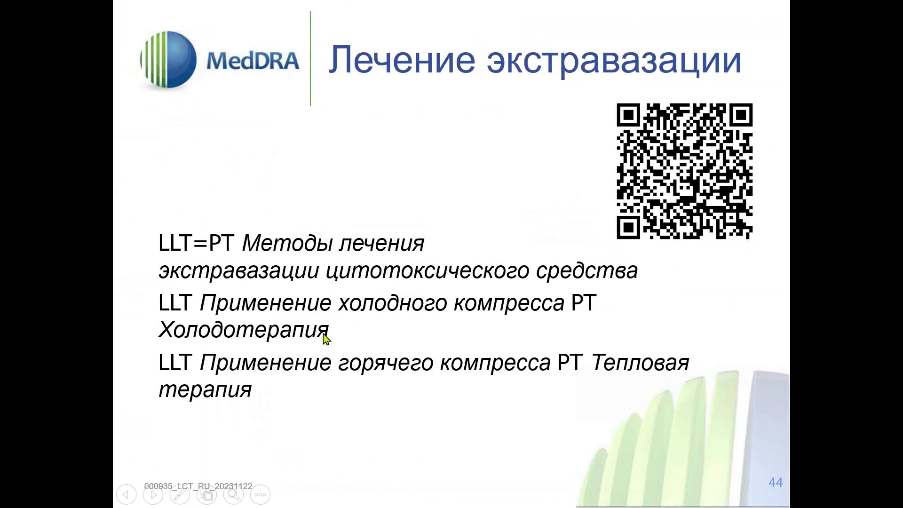
Switch to Poll Everywhere, deactivate the current extravasation poll, and go to the next poll, "Лечение экстравазации".
key("alt+Tab")
key("alt+Tab")
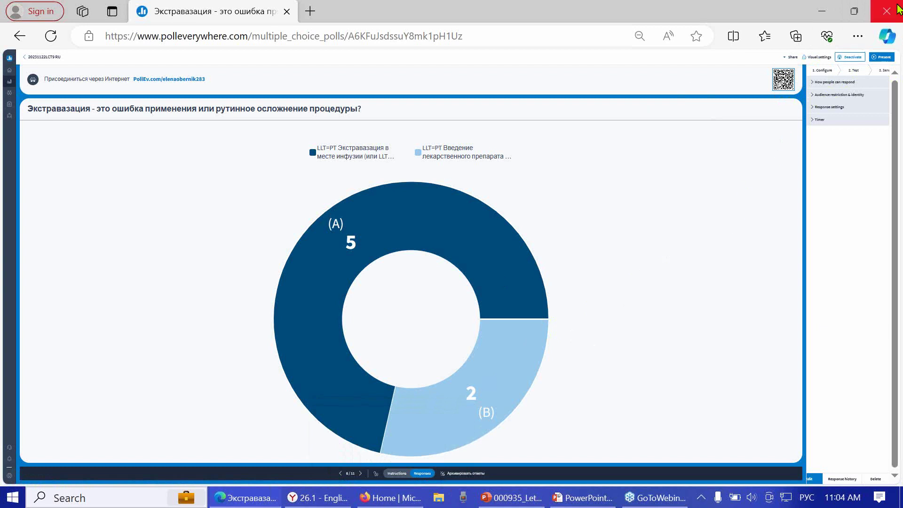
left_click(854, 57)
left_click(361, 474)
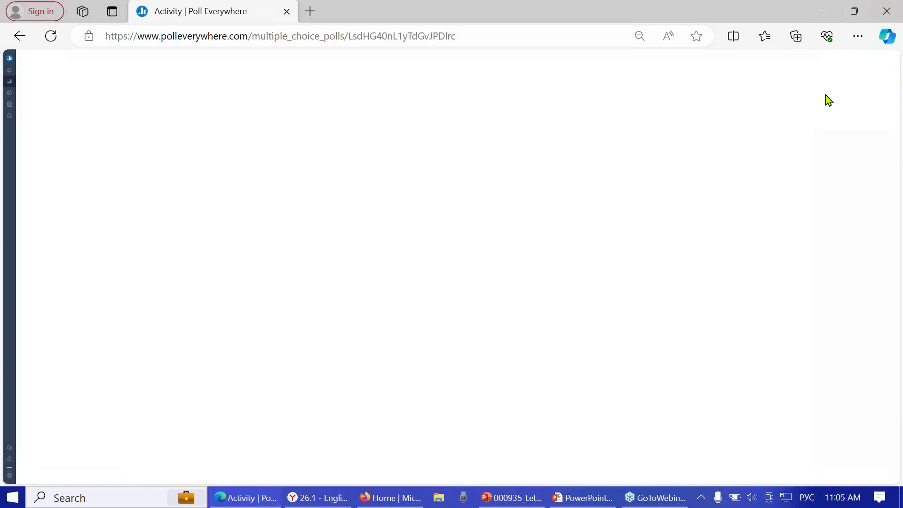
Activate the poll "Лечение экстравазации", show its voting instructions to the audience, and reveal the responses after voting.
left_click(854, 58)
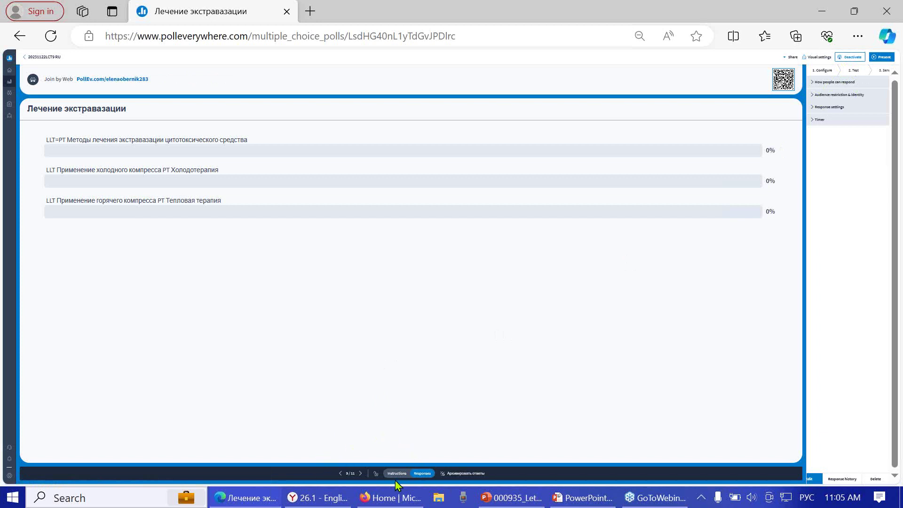
left_click(416, 473)
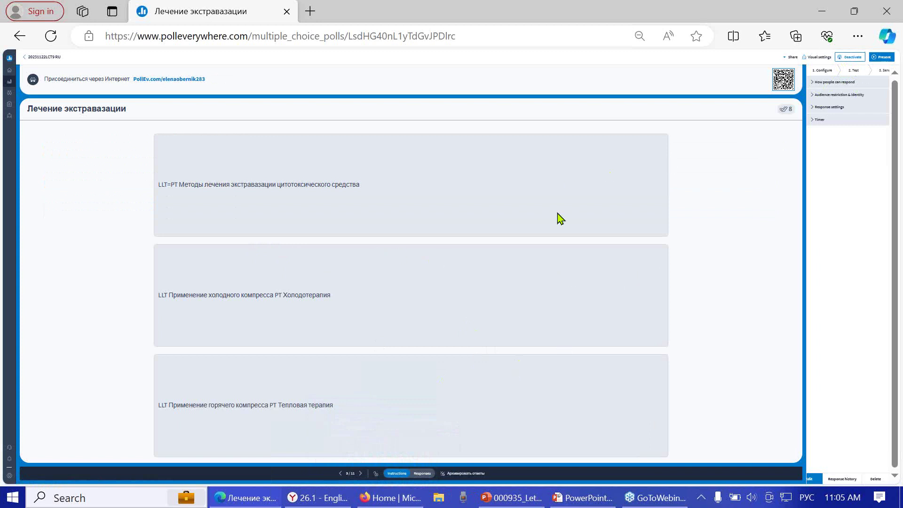
left_click(417, 475)
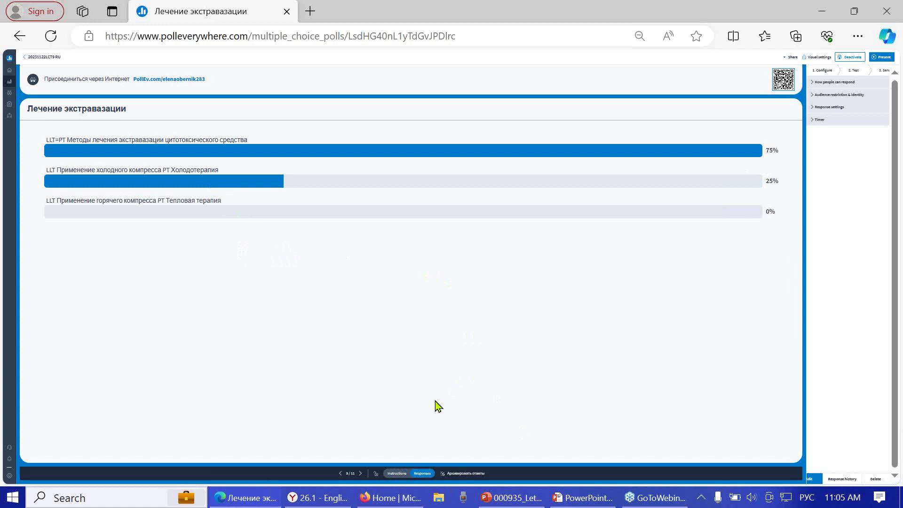
Switch back to the PowerPoint slide show and advance to the slide "Оптимальное приближение".
key("alt+Tab")
left_click(589, 499)
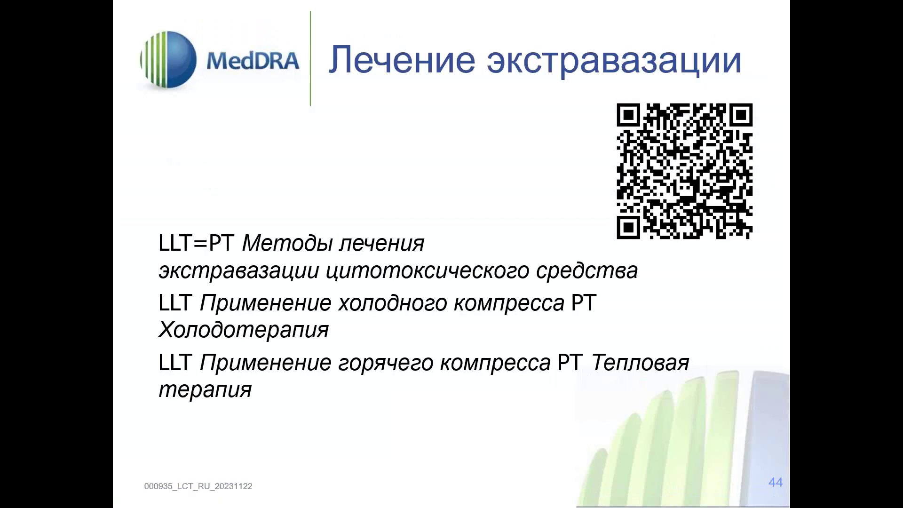
key("Right")
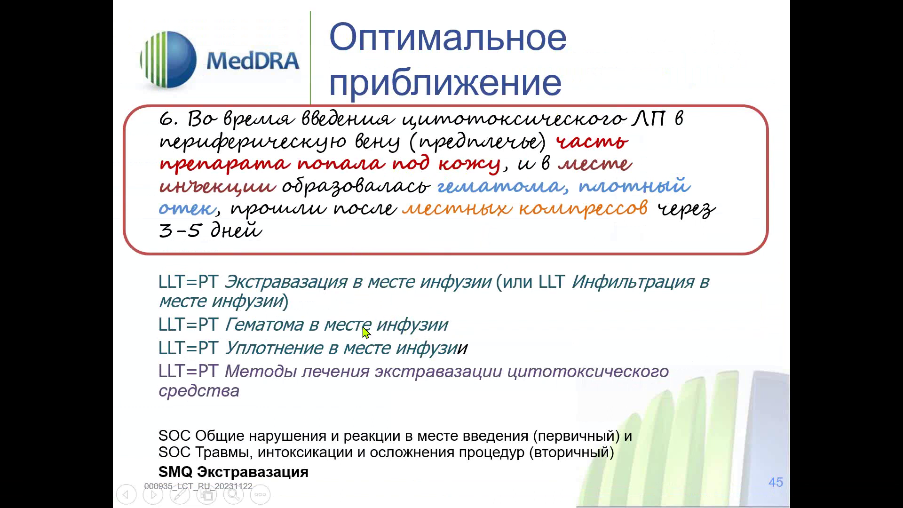
Advance the slide show to the case 7 slide "Как кодировать?" about the clogged infusion filter.
left_click(359, 360)
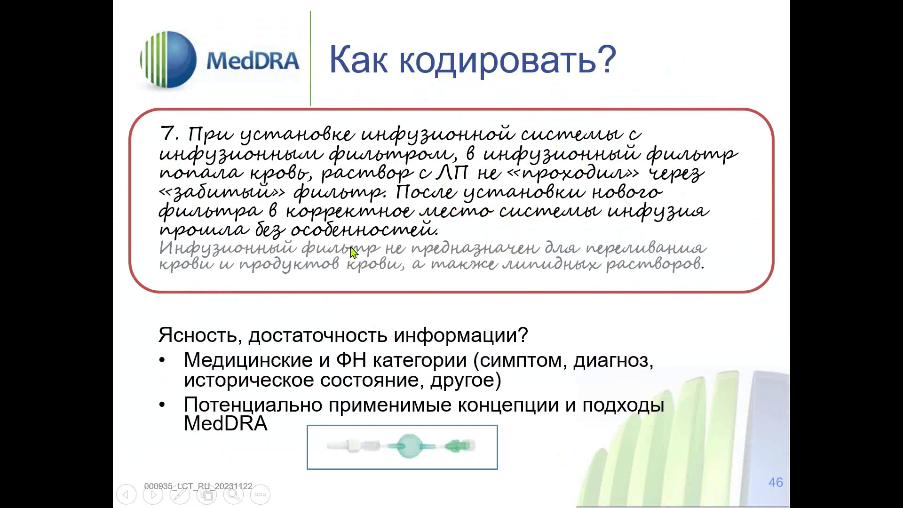
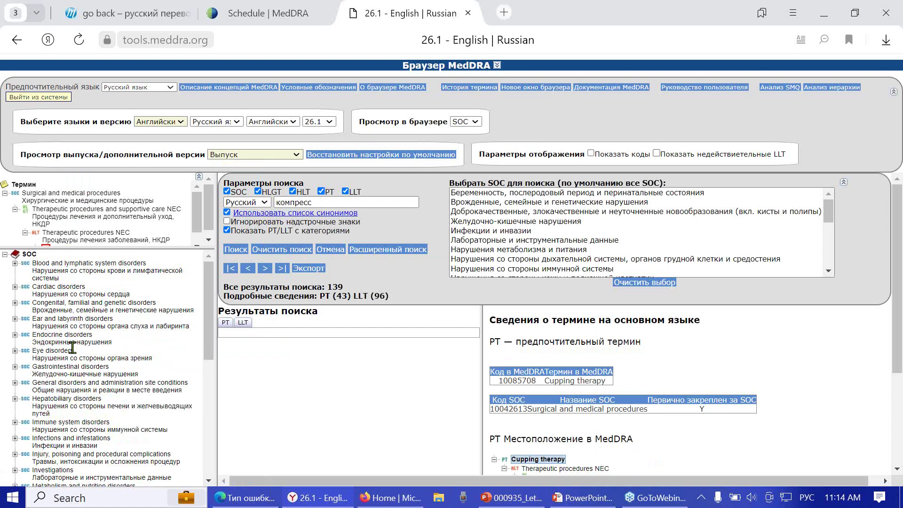
In the SOC hierarchy, expand "Injury, poisoning and procedural complications" and its HLGT "Medication errors and other product use errors and issues".
scroll(72, 418, "down", 3)
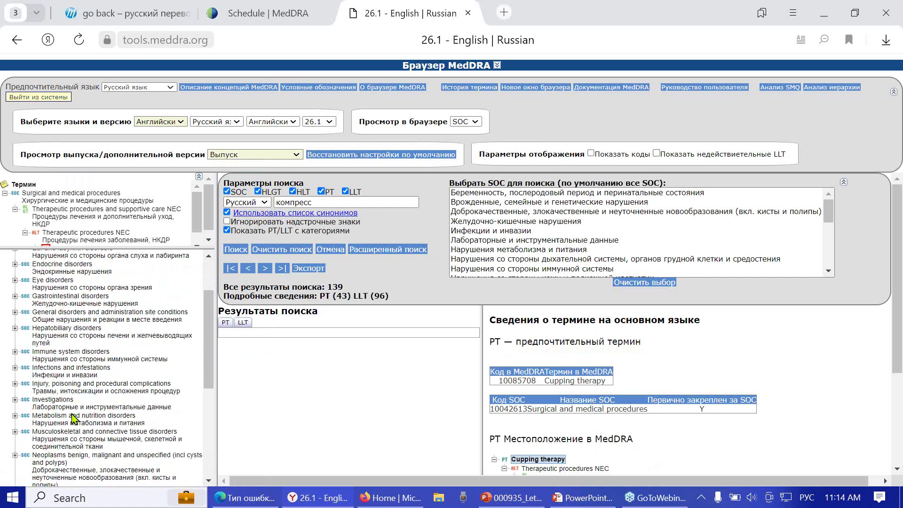
left_click(15, 384)
scroll(143, 371, "down", 5)
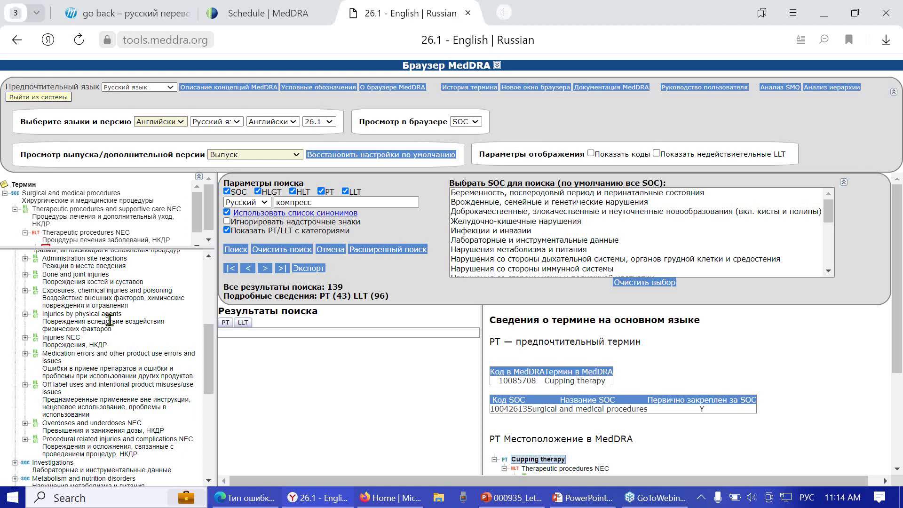
left_click(50, 361)
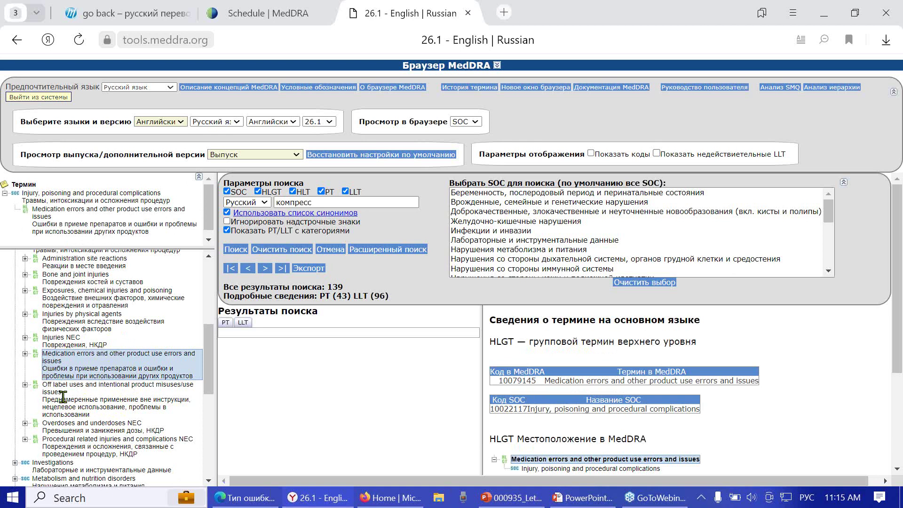
left_click(25, 354)
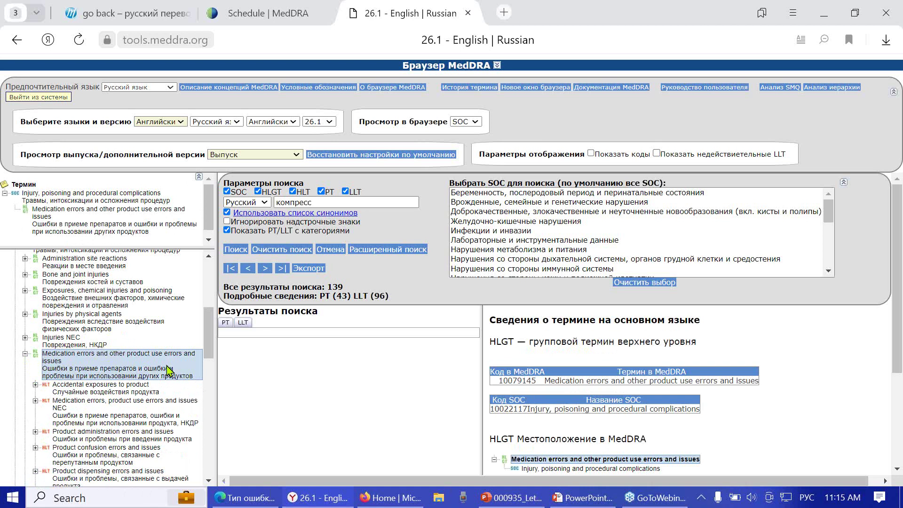
scroll(166, 366, "down", 3)
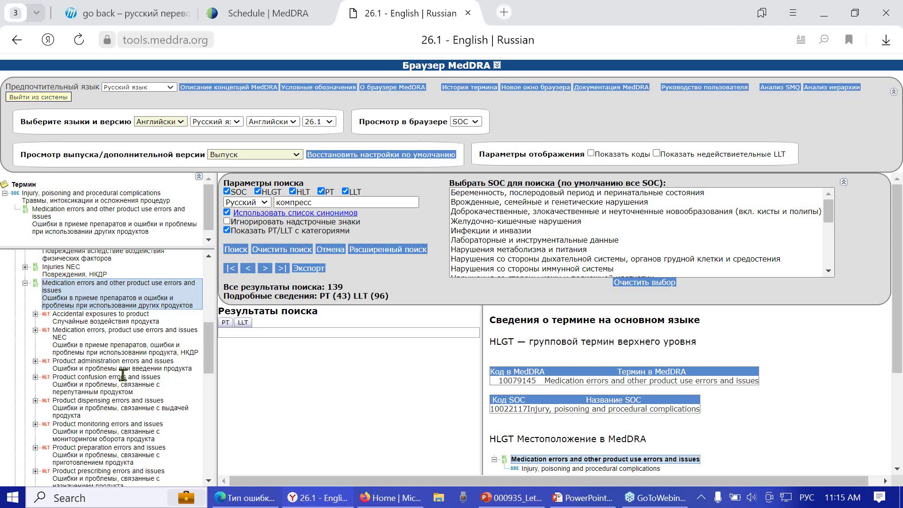
View the HLTs "Medication errors, product use errors and issues NEC" and "Product administration errors and issues", and expand "Product preparation errors and issues".
left_click(131, 352)
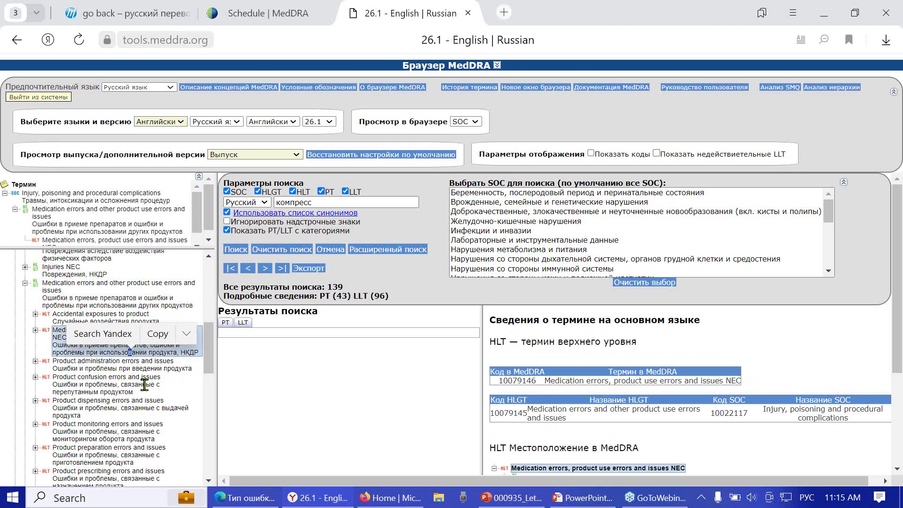
left_click(136, 366)
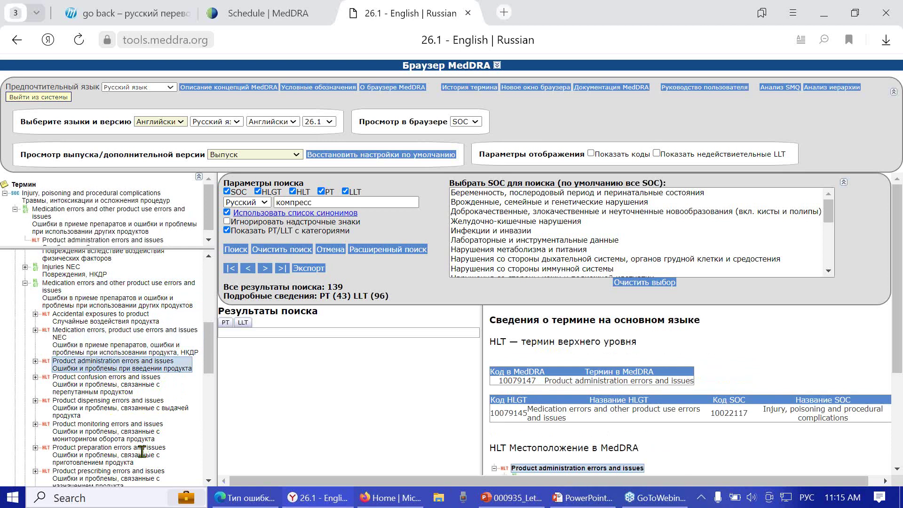
left_click(141, 498)
left_click(611, 424)
left_click(118, 448)
left_click(35, 448)
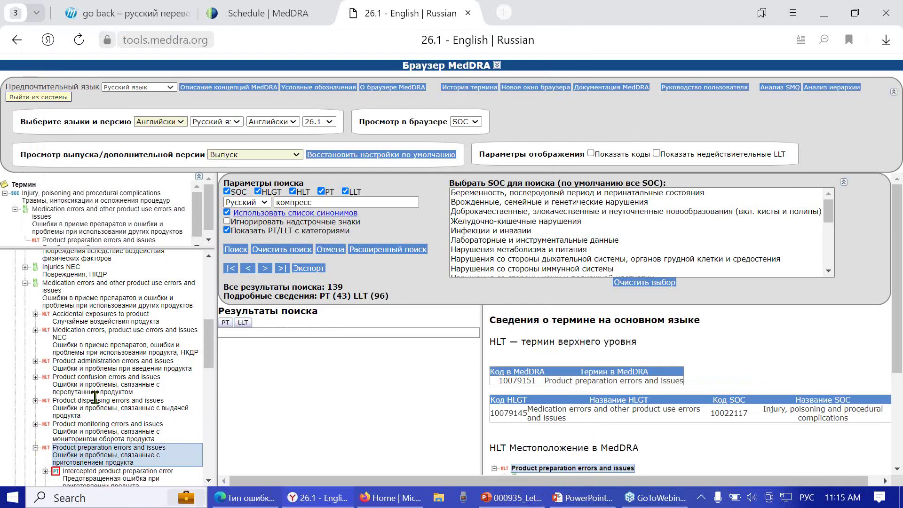
View the details of the PTs "Intercepted product preparation error", "Product preparation error" and "Product preparation issue".
scroll(94, 393, "down", 3)
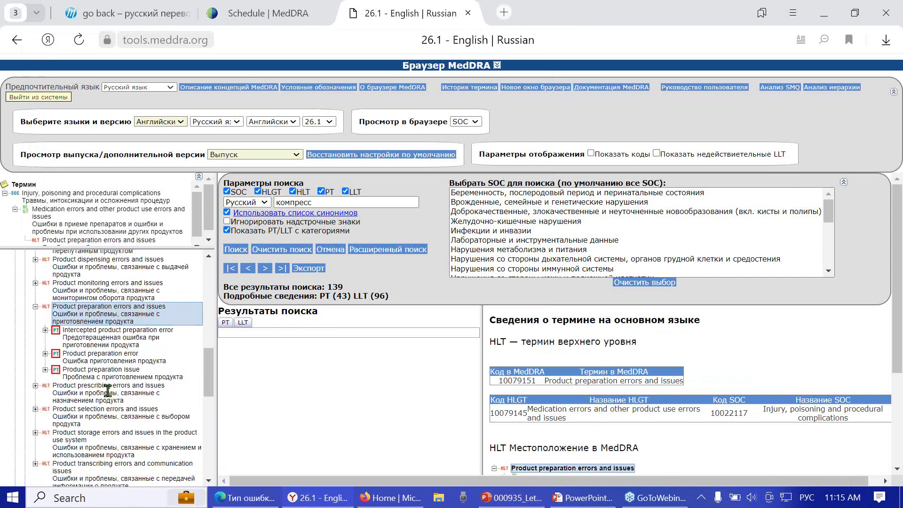
left_click(137, 339)
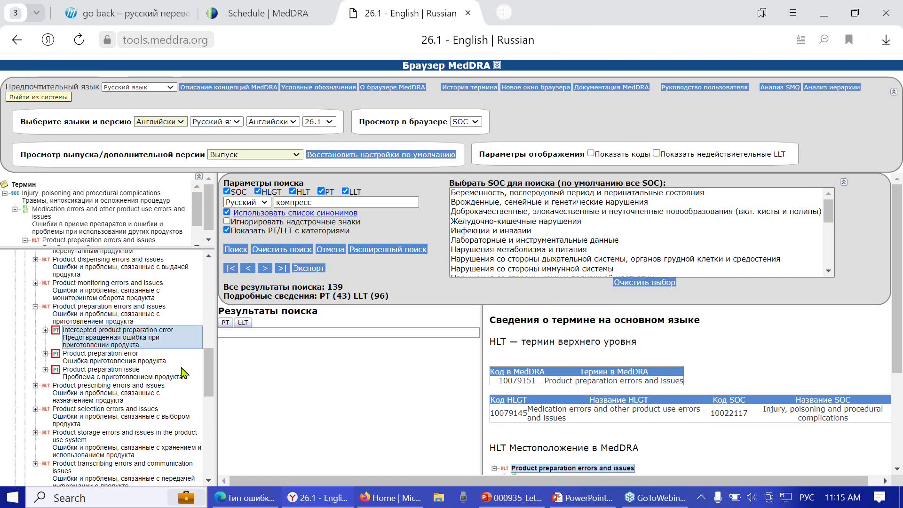
left_click(161, 361)
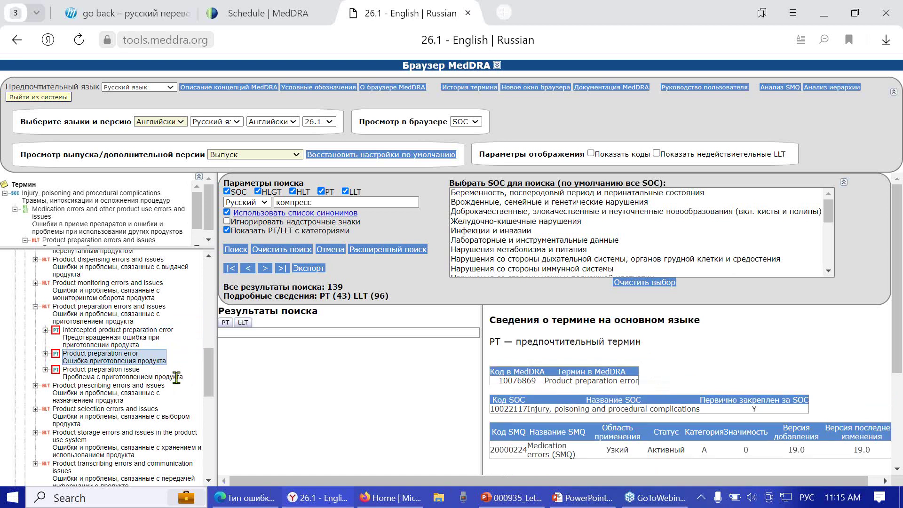
left_click(176, 378)
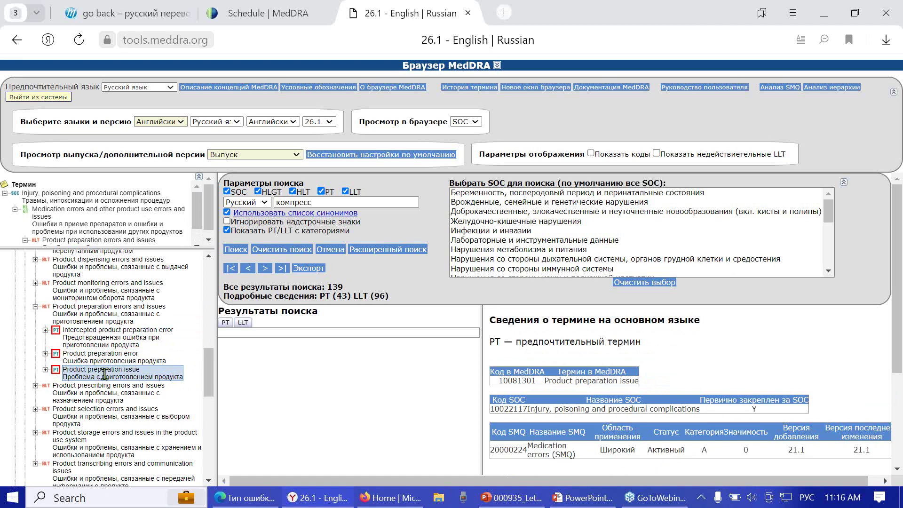
Expand the PT "Product preparation error" and examine its LLTs, including the details of "Device preparation error".
left_click(46, 354)
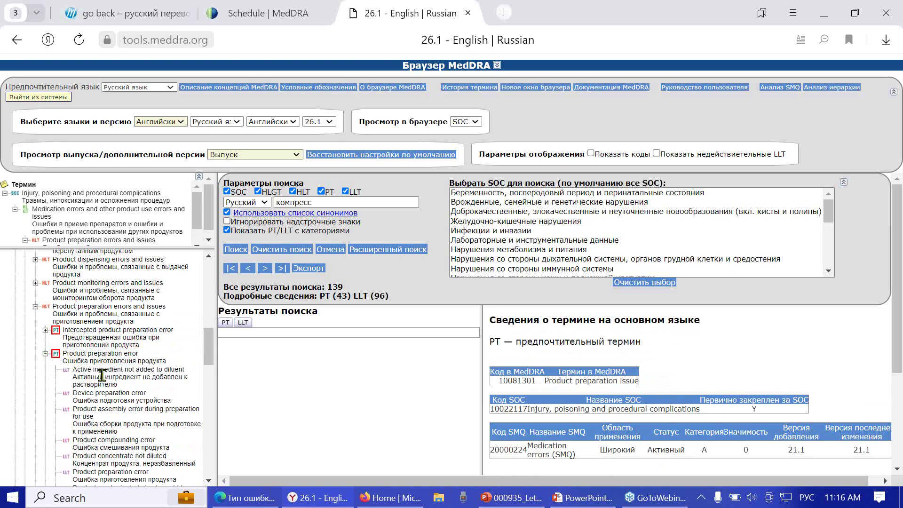
scroll(148, 382, "down", 3)
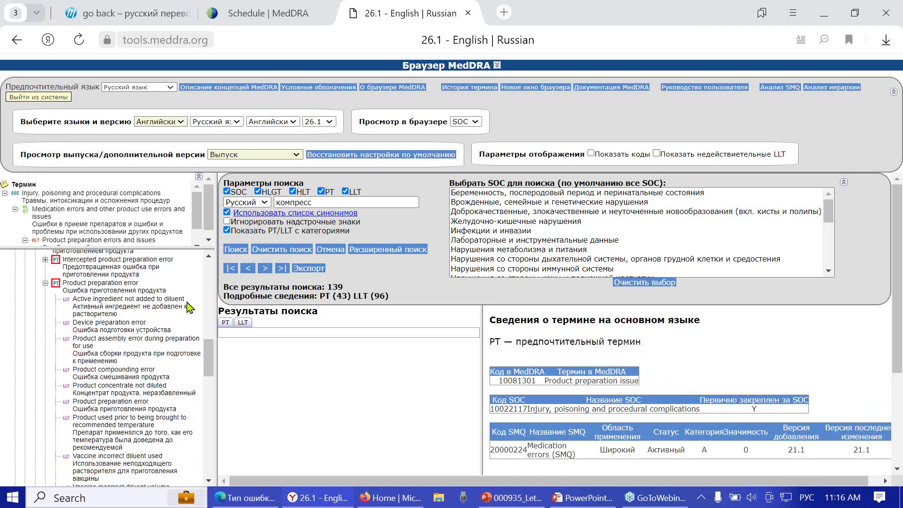
left_click(138, 325)
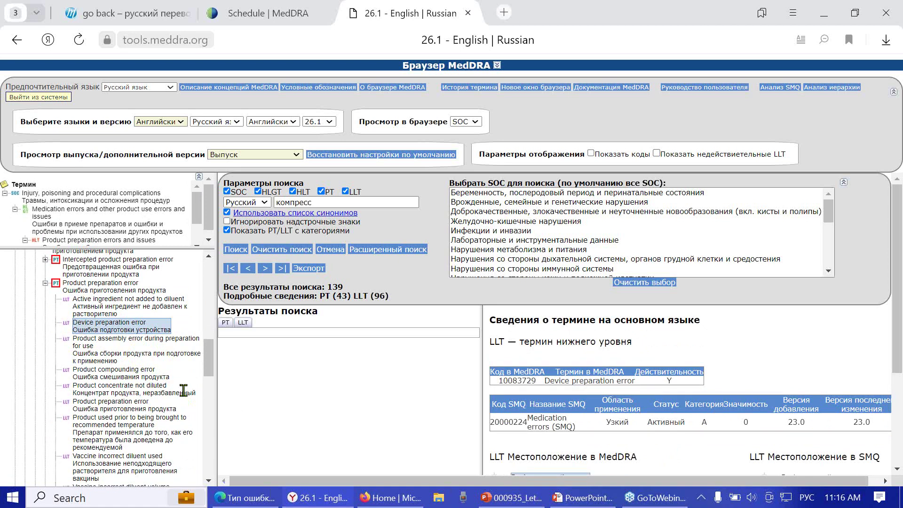
scroll(182, 390, "down", 3)
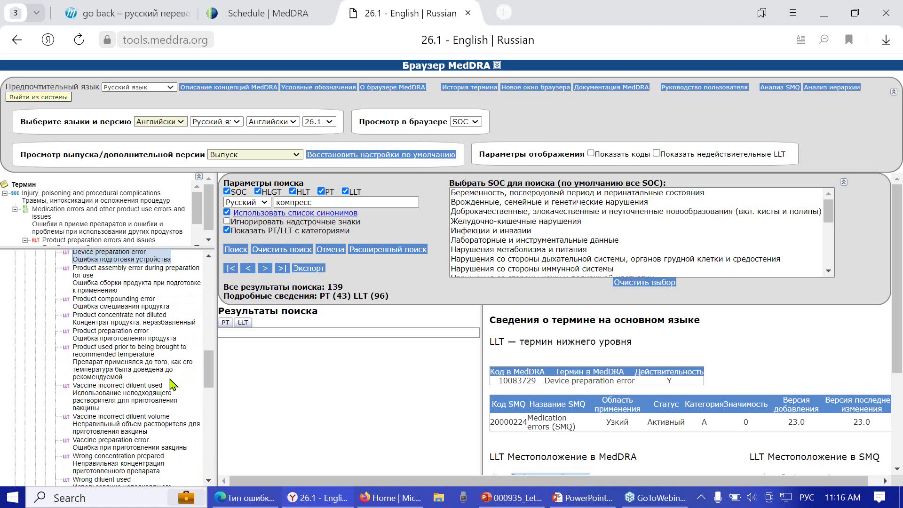
scroll(173, 385, "down", 3)
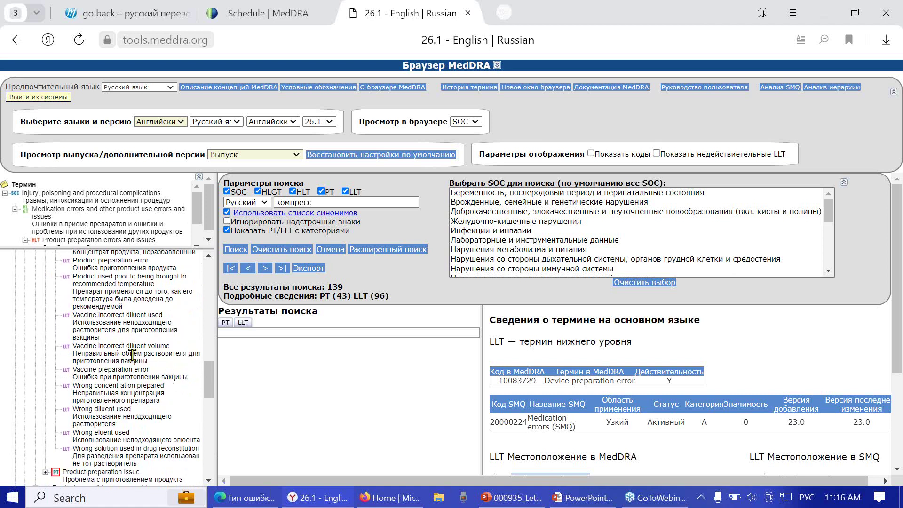
scroll(132, 368, "up", 6)
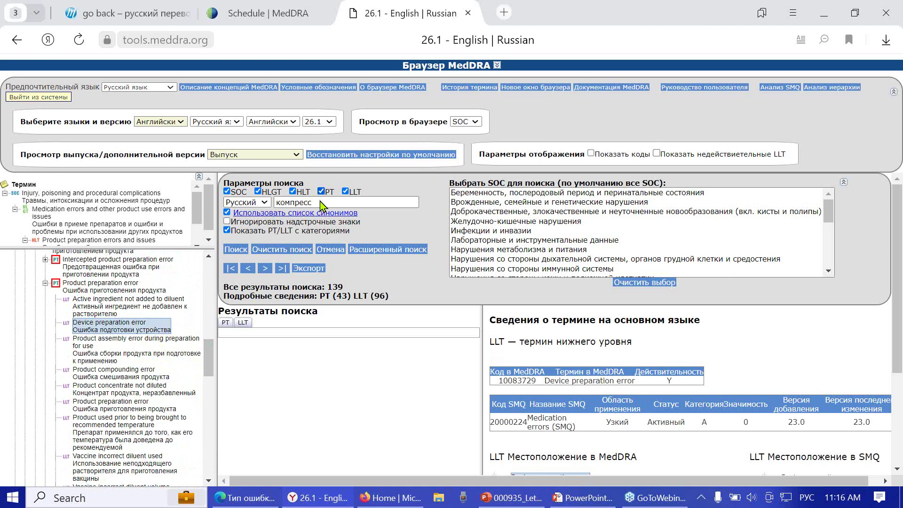
Set the search language to English and search MedDRA for "device error".
left_click(265, 203)
left_click(259, 213)
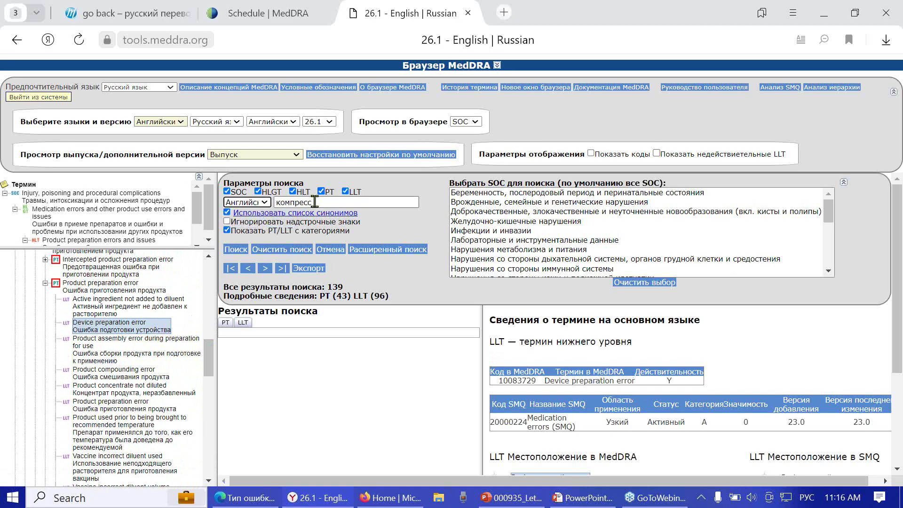
left_click_drag(316, 204, 270, 206)
type("ву")
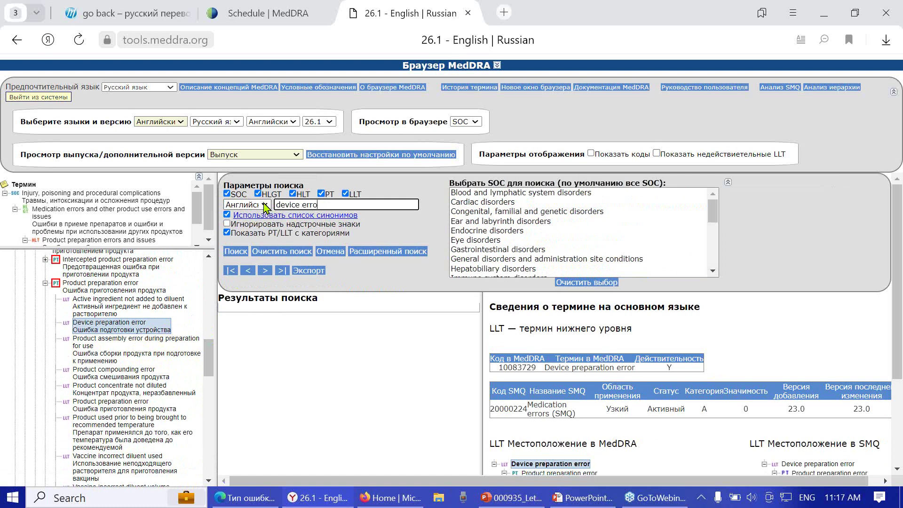
type("r")
left_click(235, 252)
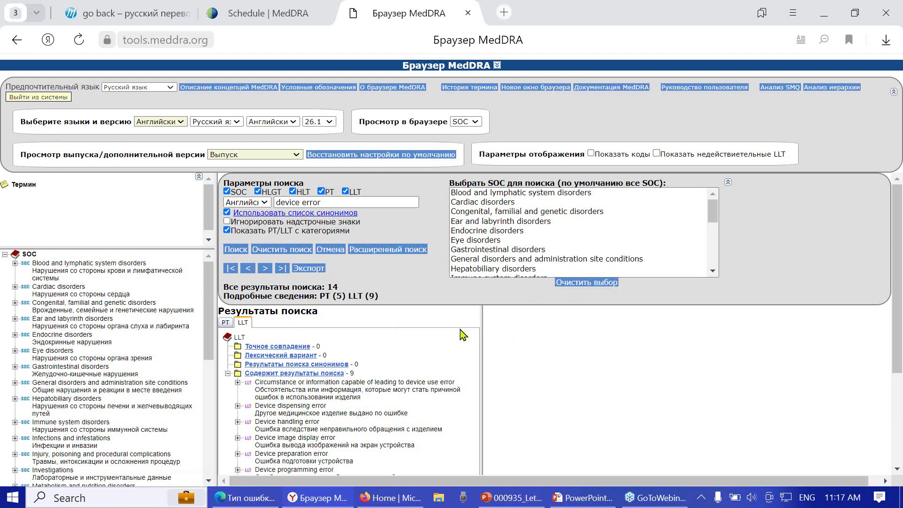
View the LLTs "Circumstance or information capable of leading to device use error" and "Device handling error", and expand the parent PTs of "Device handling error" and "Device preparation error".
scroll(463, 340, "down", 3)
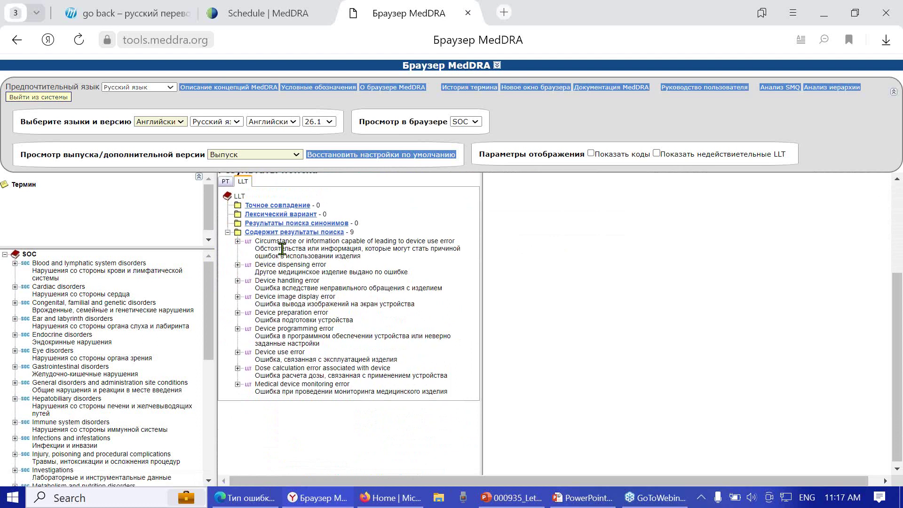
left_click(300, 250)
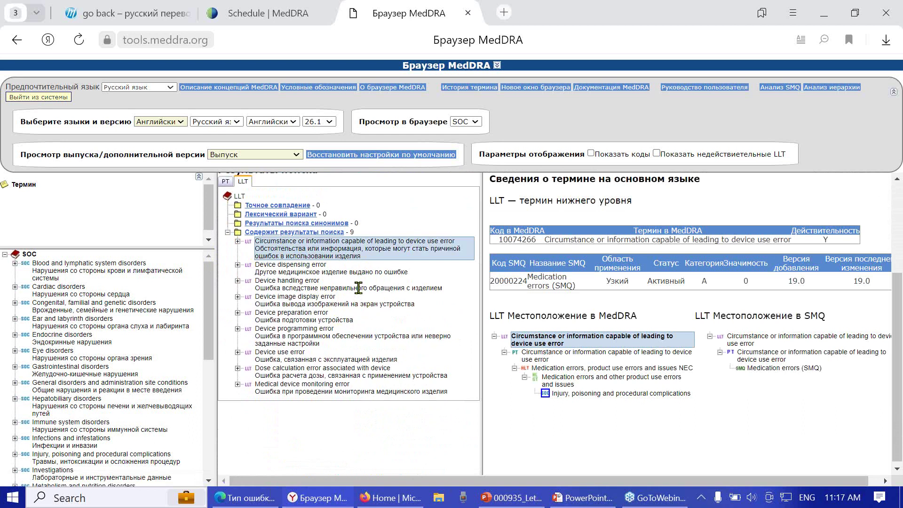
left_click(359, 288)
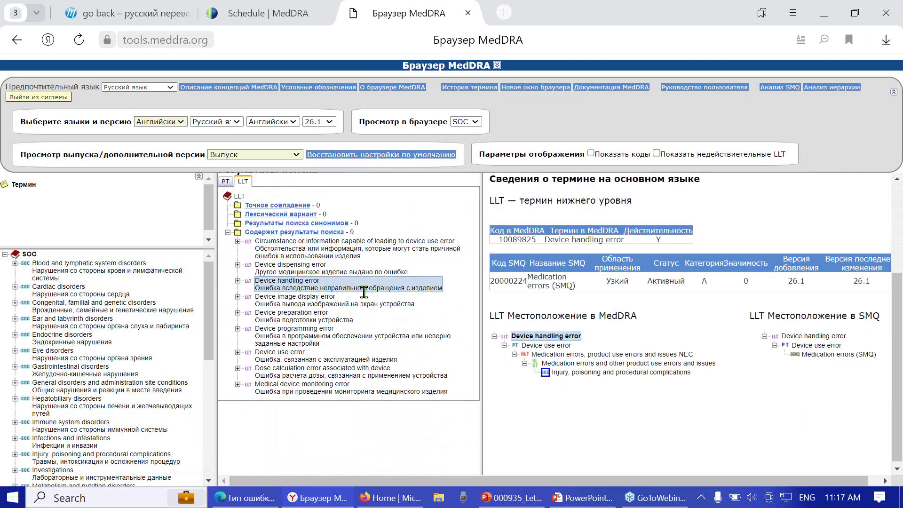
left_click(237, 280)
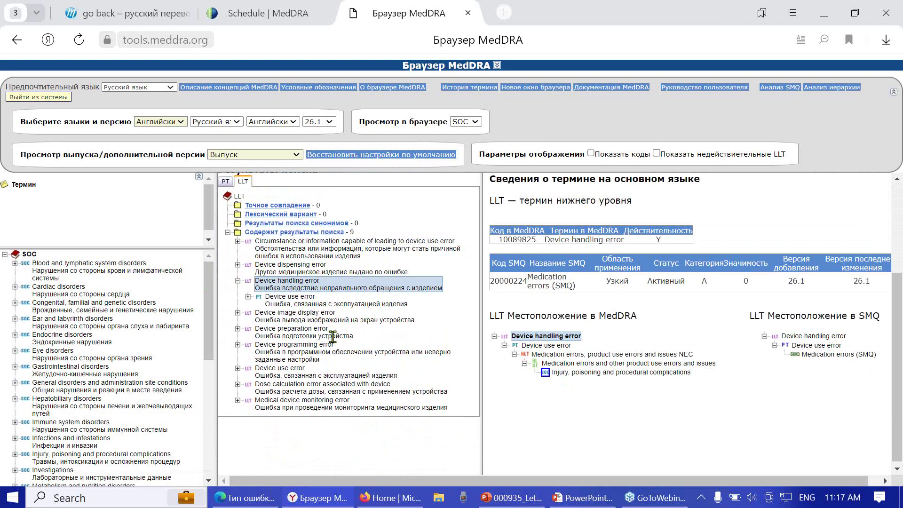
left_click(237, 329)
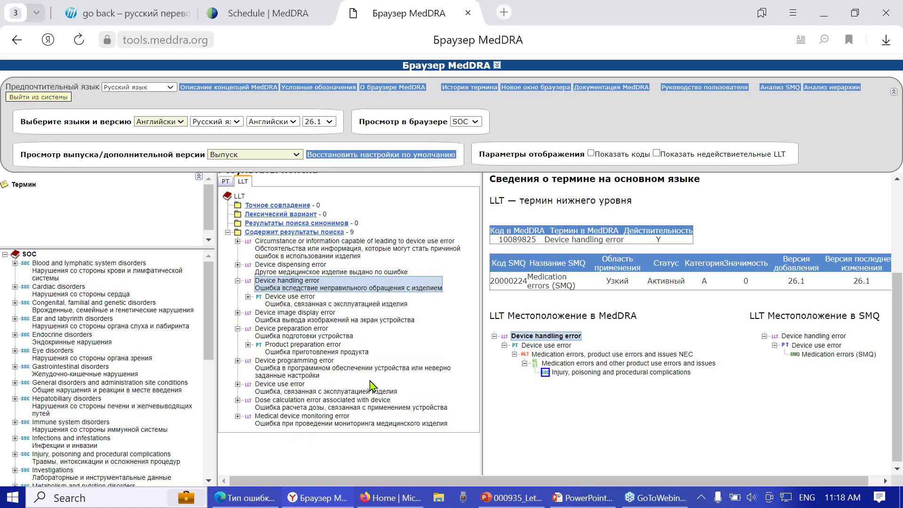
Restrict the search to the SOC "Injury, poisoning and procedural complications".
scroll(323, 232, "up", 3)
left_click(322, 203)
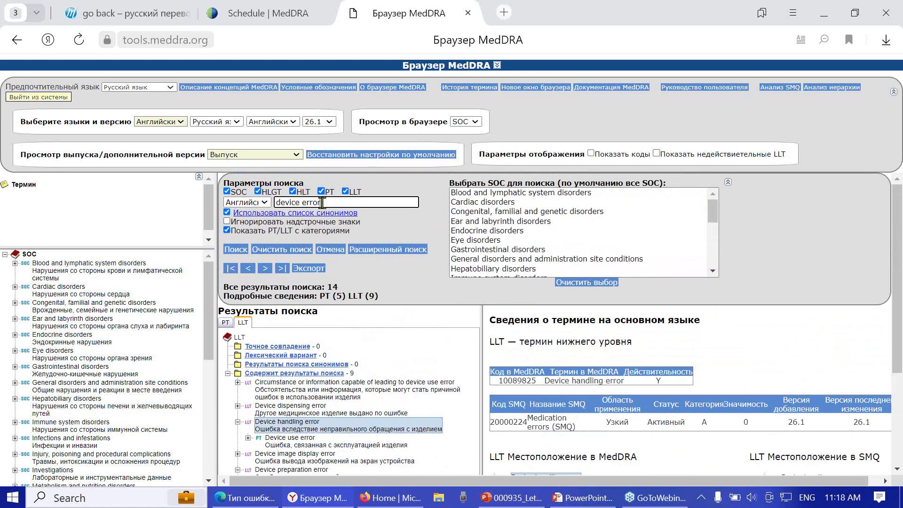
left_click_drag(714, 219, 717, 261)
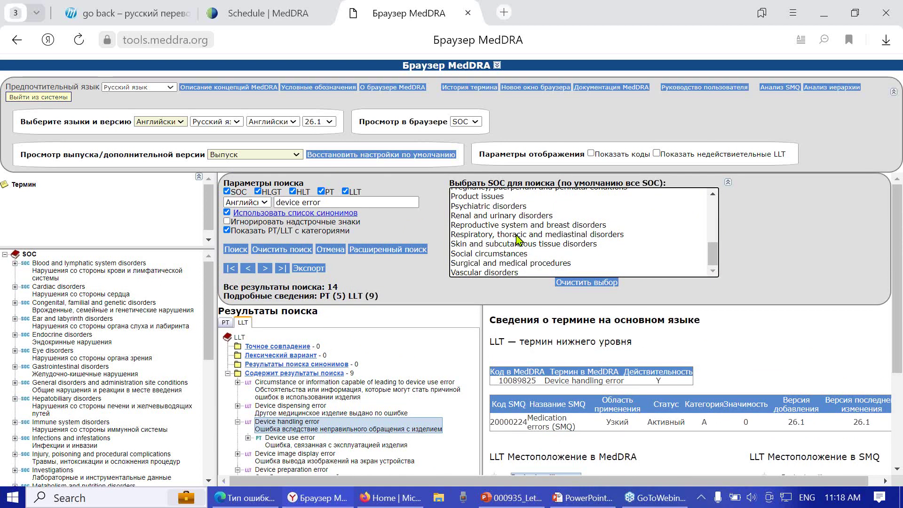
left_click_drag(712, 257, 713, 254)
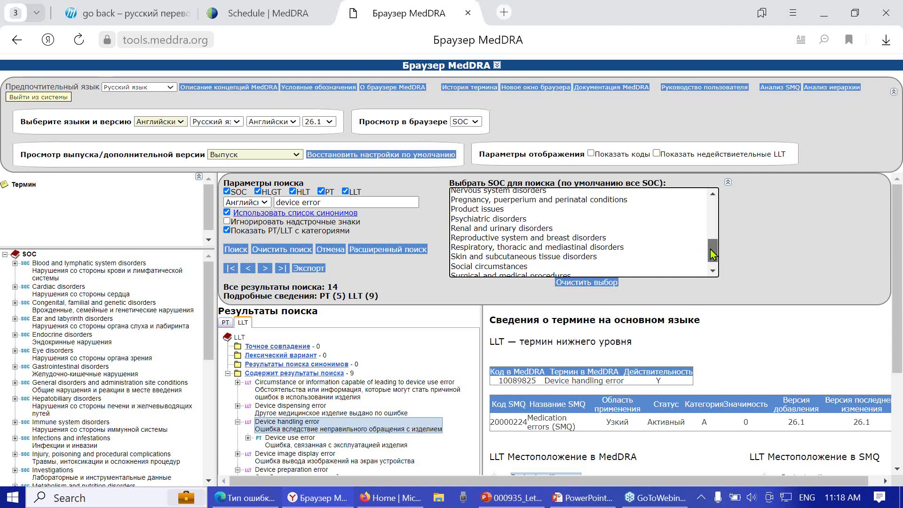
left_click_drag(713, 254, 713, 259)
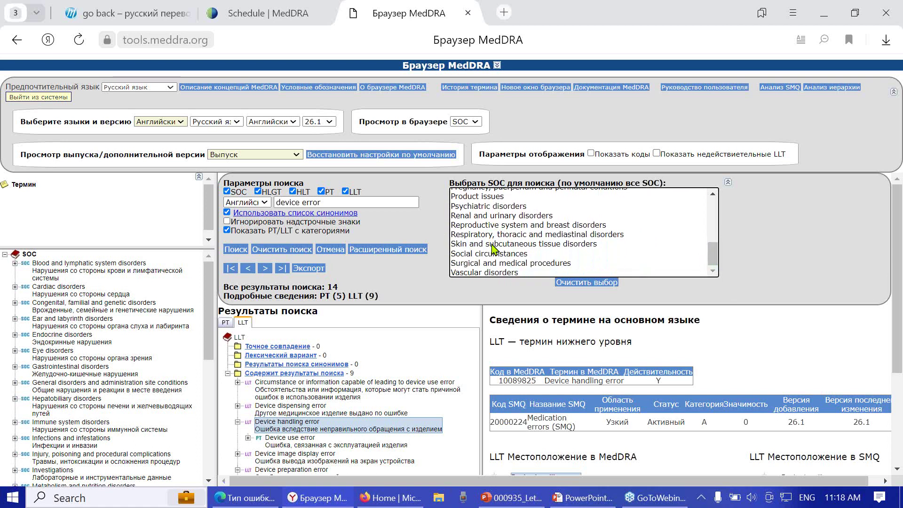
scroll(492, 239, "up", 6)
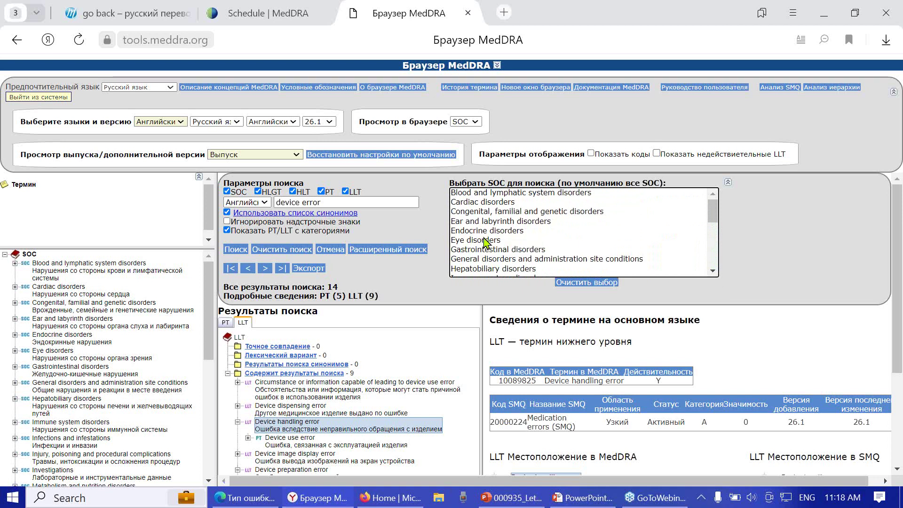
scroll(489, 240, "down", 3)
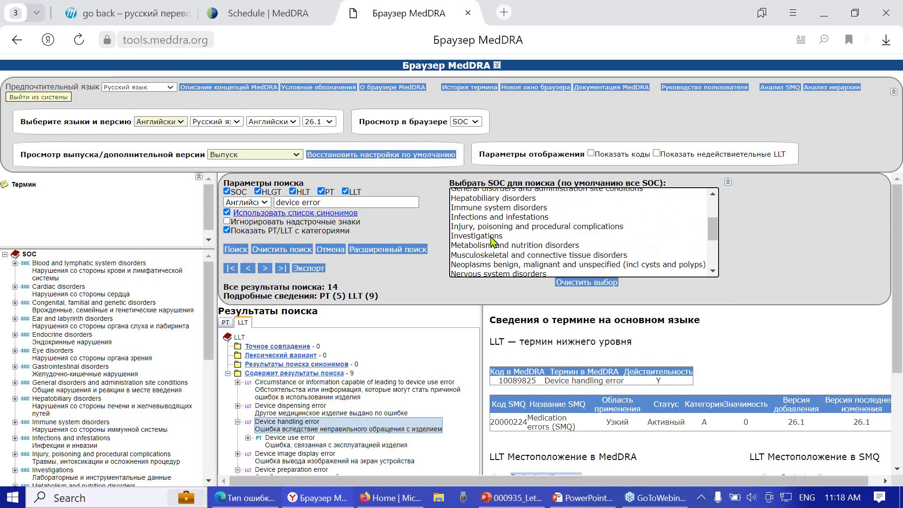
left_click(473, 230)
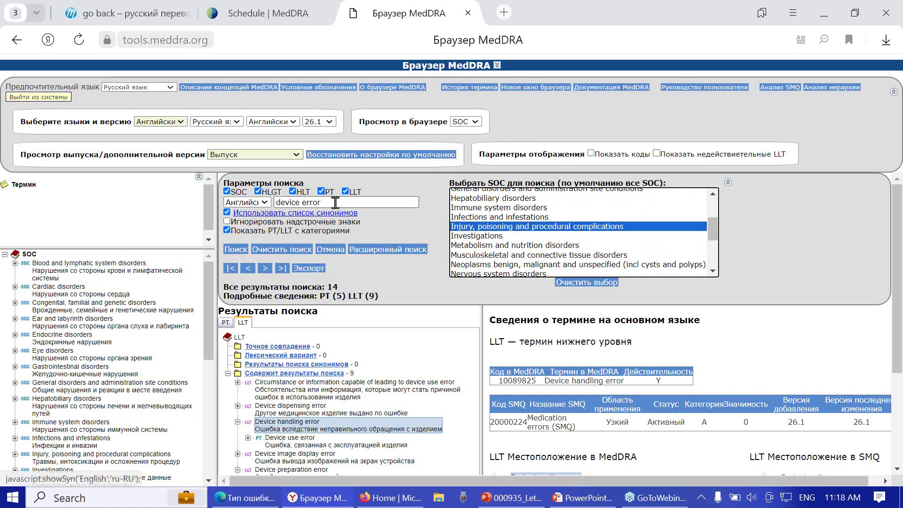
Set the search language to Russian and search MedDRA for "фильтр".
left_click(335, 202)
left_click(264, 205)
left_click(264, 222)
left_click_drag(326, 204, 275, 204)
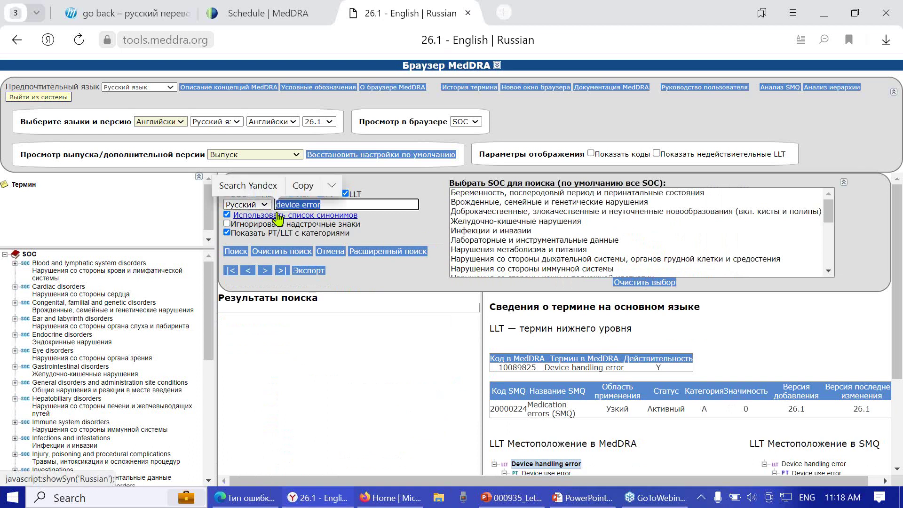
type("a")
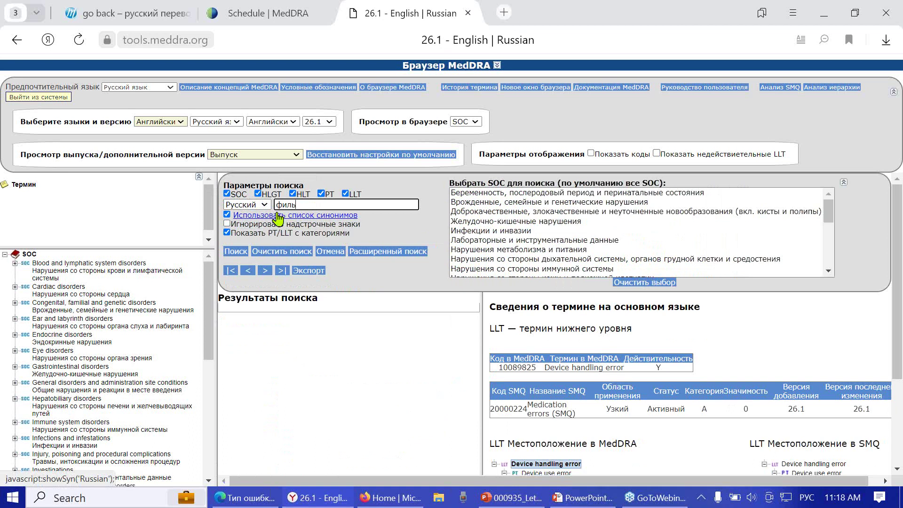
left_click(236, 253)
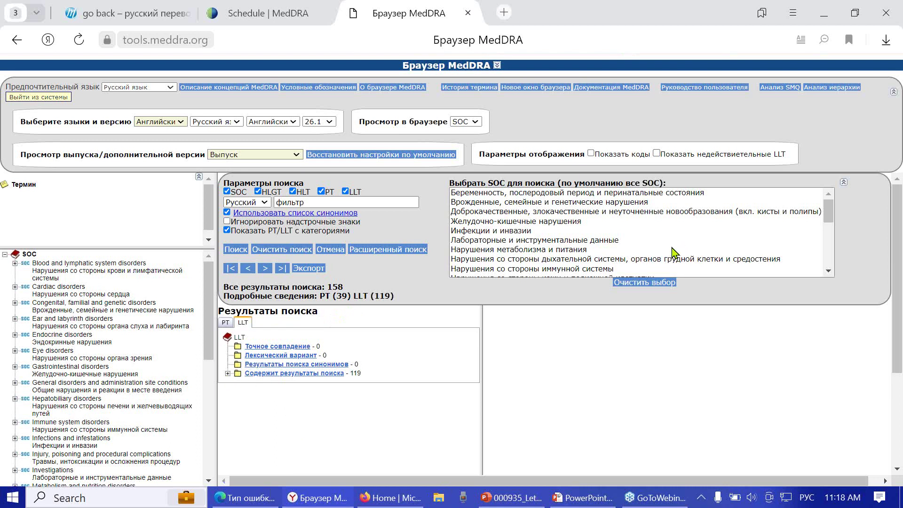
Restrict the "фильтр" search to the SOC "Травмы, интоксикации и осложнения процедур" and run it again.
scroll(673, 252, "down", 5)
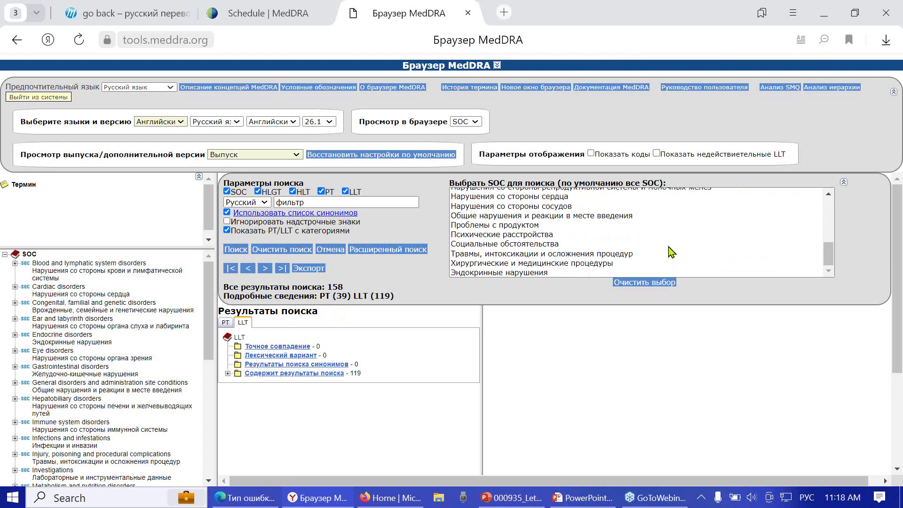
left_click(566, 255)
left_click(235, 249)
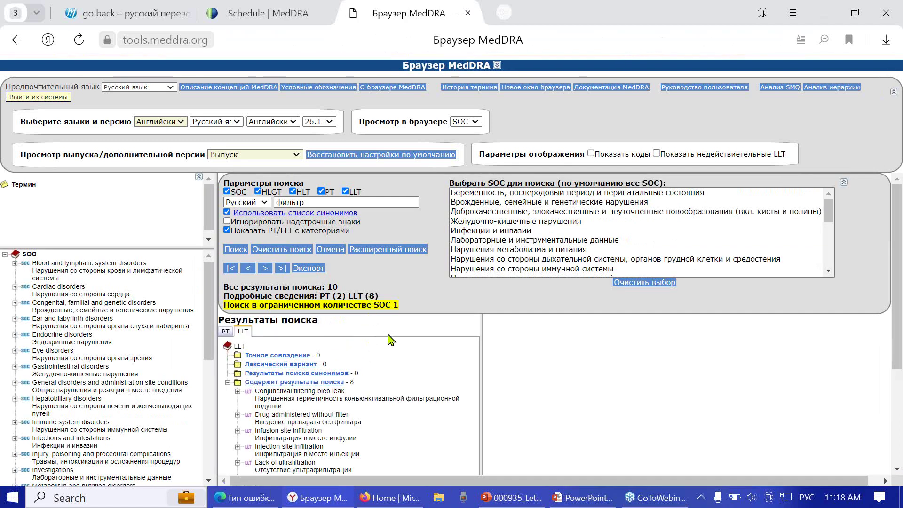
Expand the LLT "Drug administered without filter" to its parent PT and view the term's details and hierarchy.
scroll(380, 338, "down", 3)
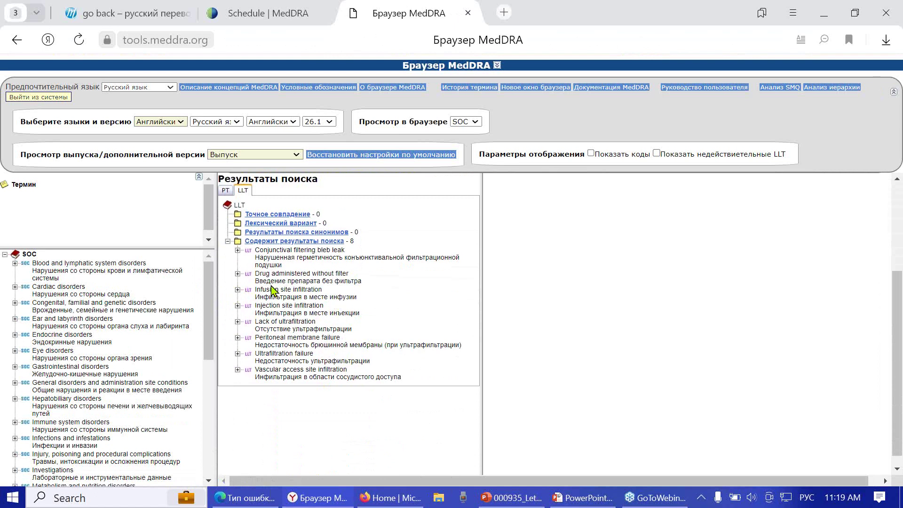
left_click(238, 274)
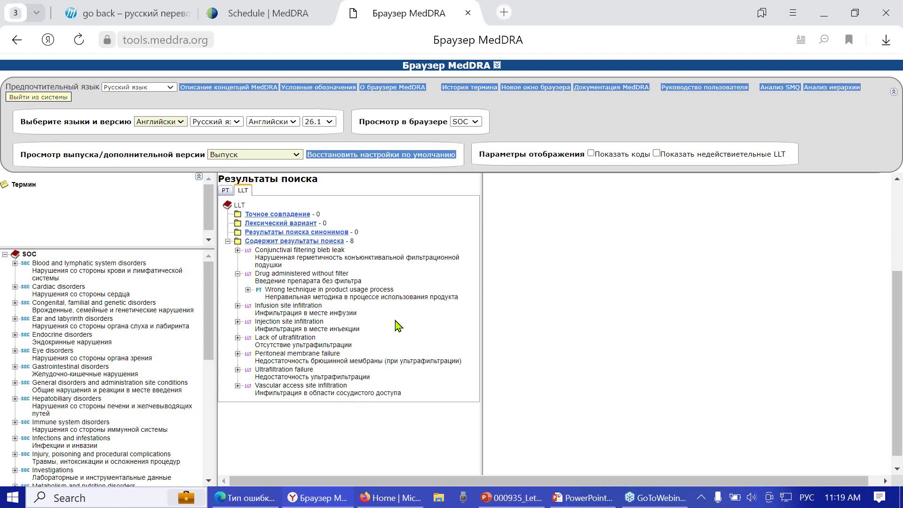
left_click(314, 274)
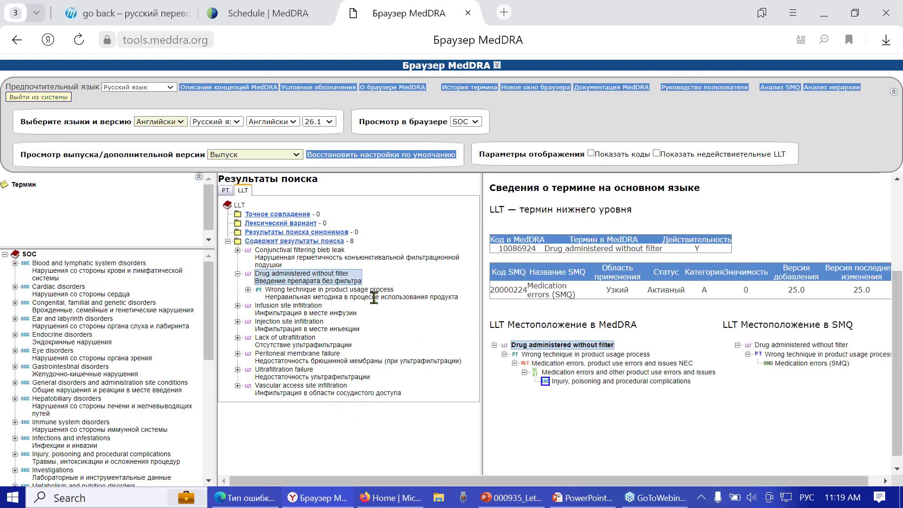
Switch to the PowerPoint slide show and advance to the slide "Термин для ошибки применения".
key("alt+Tab")
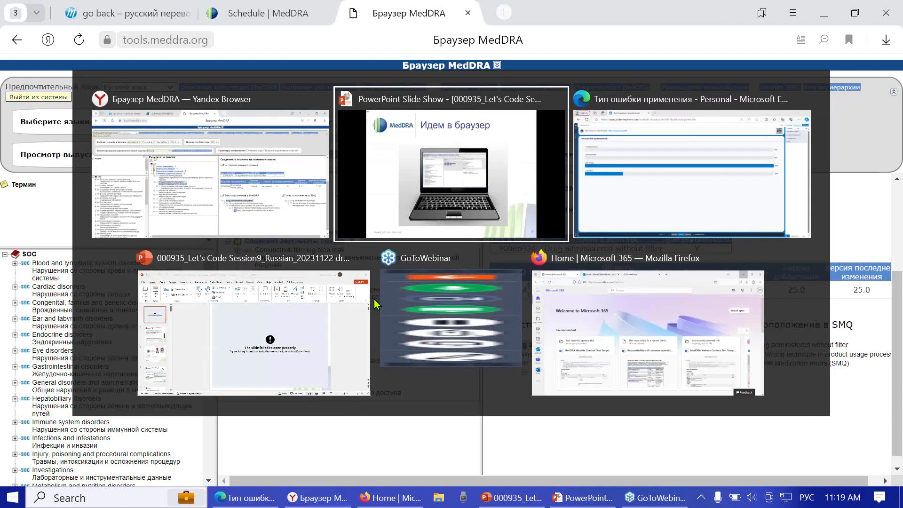
left_click(452, 176)
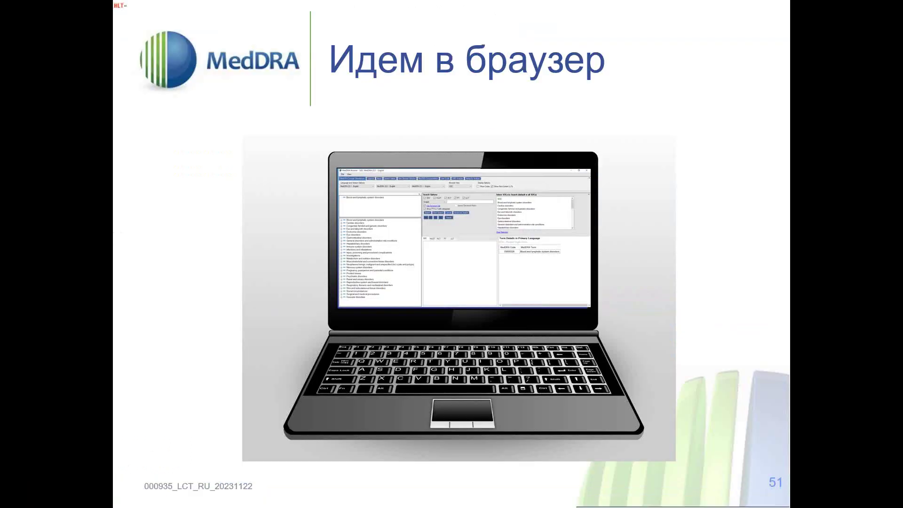
key("Right")
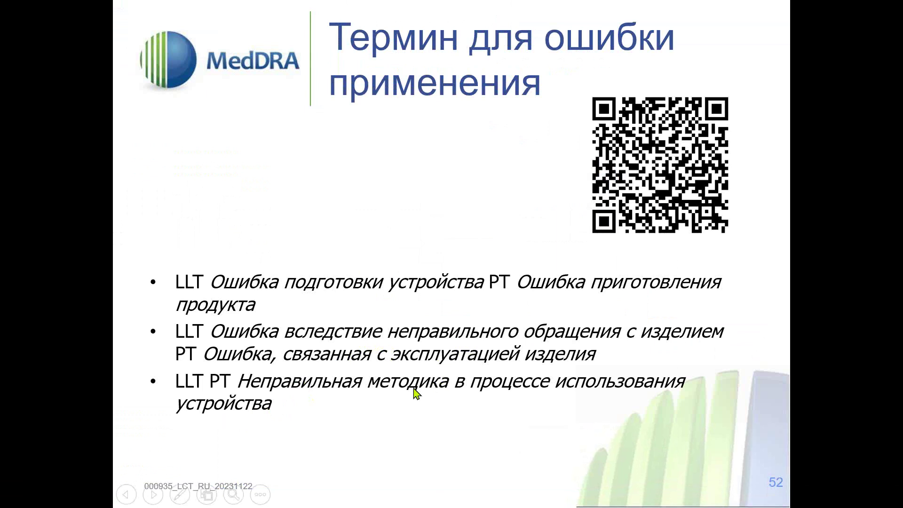
Switch to Poll Everywhere in Edge and activate the poll "Ущемленная грыжа с Ишемией или без?".
key("alt+Tab")
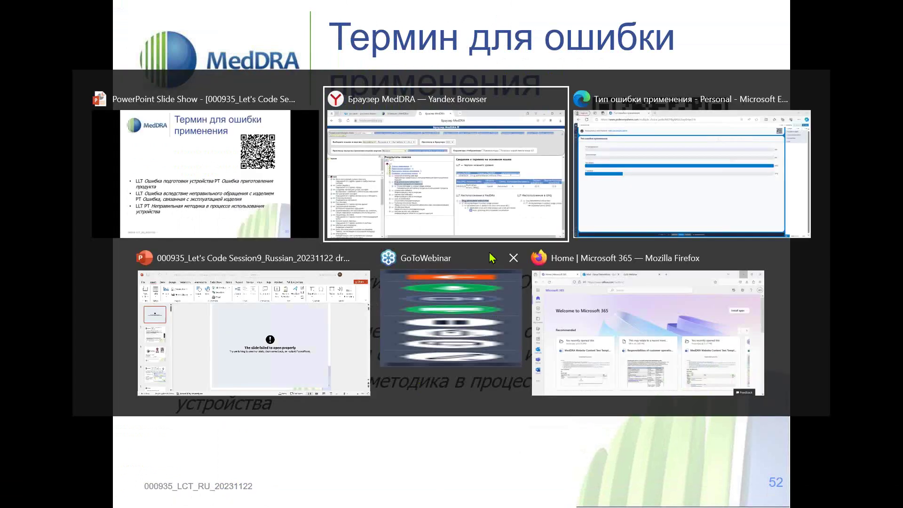
left_click(655, 172)
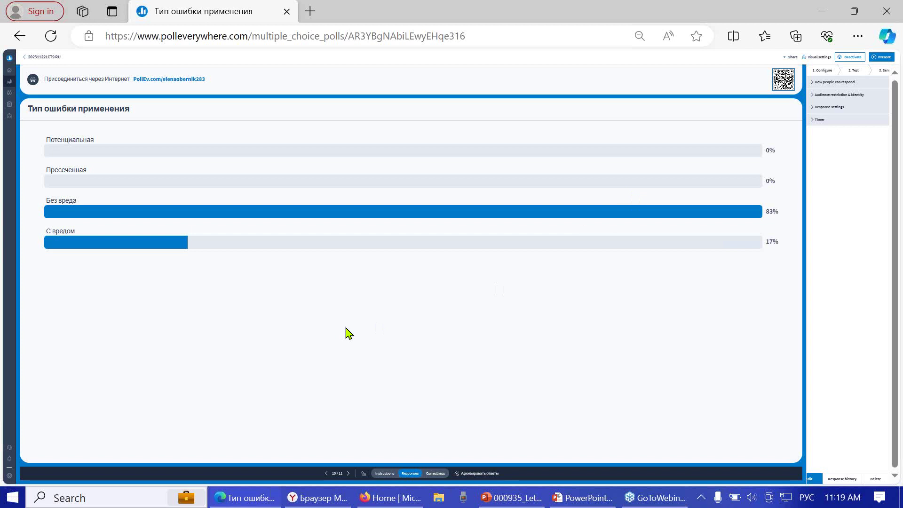
left_click(349, 474)
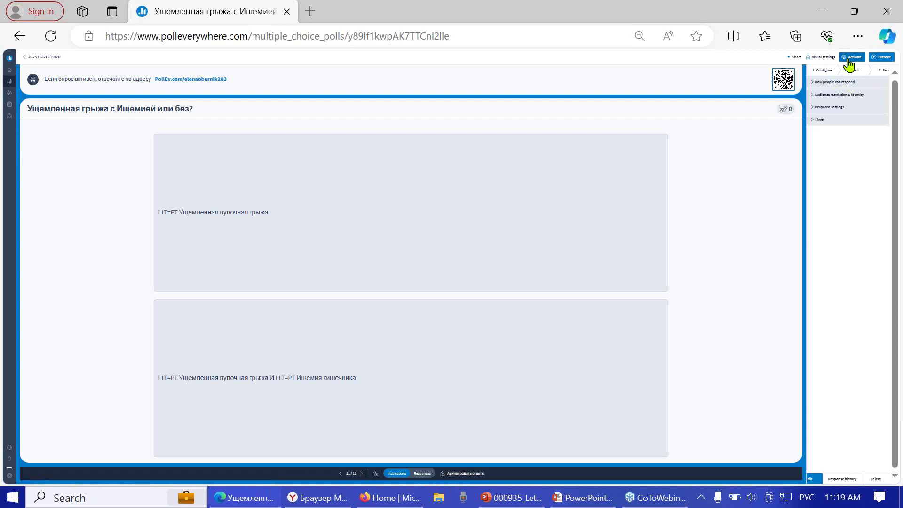
left_click(849, 66)
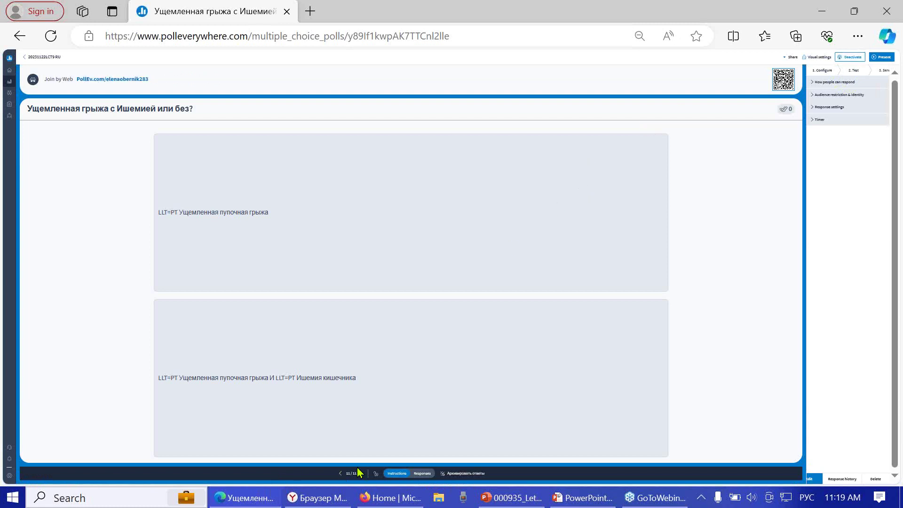
Check the polls around "Тип ошибки применения" for one on the medication error term, and return to the PowerPoint slide show.
left_click(342, 473)
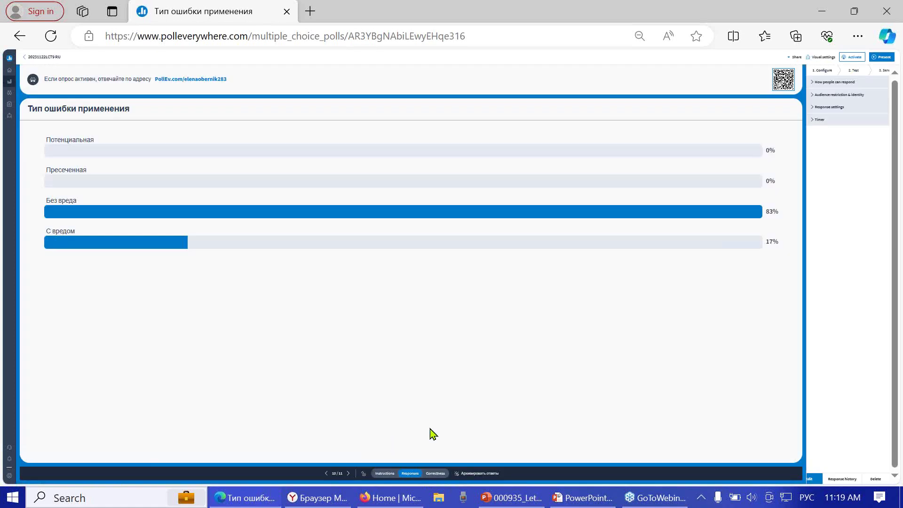
left_click(348, 474)
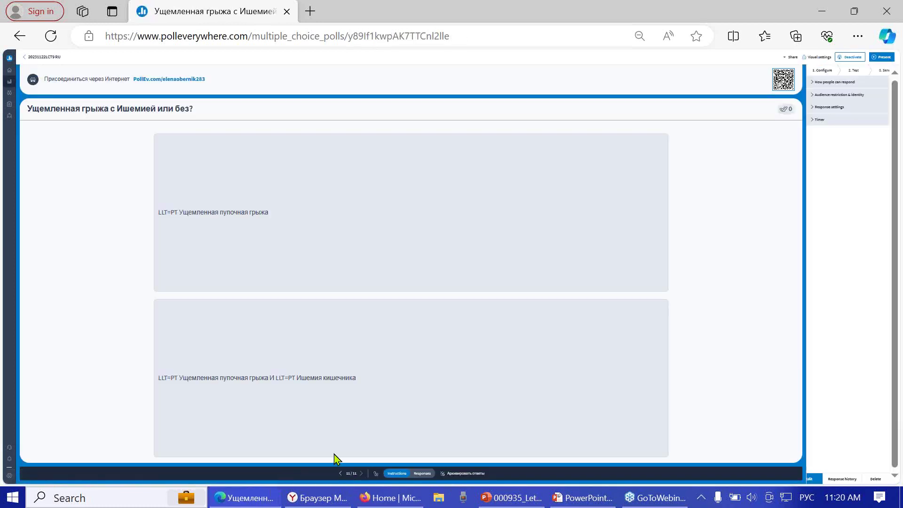
left_click(340, 473)
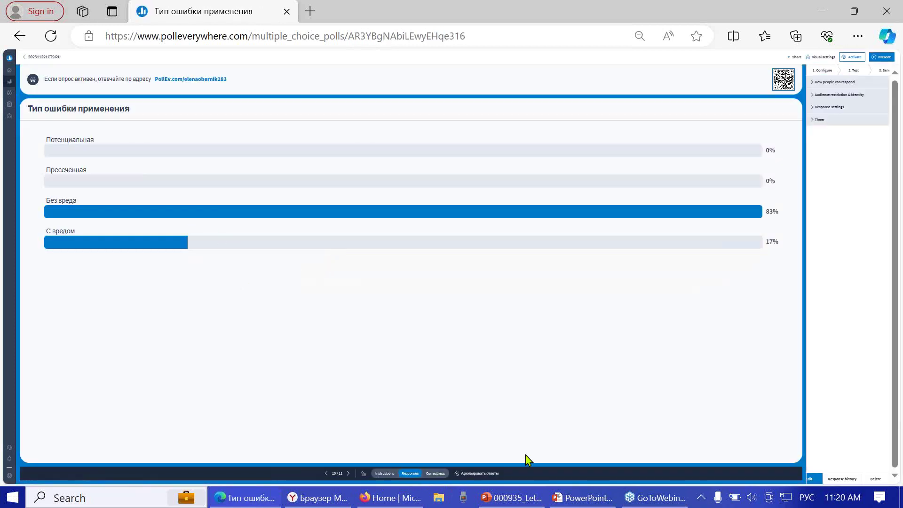
left_click(573, 504)
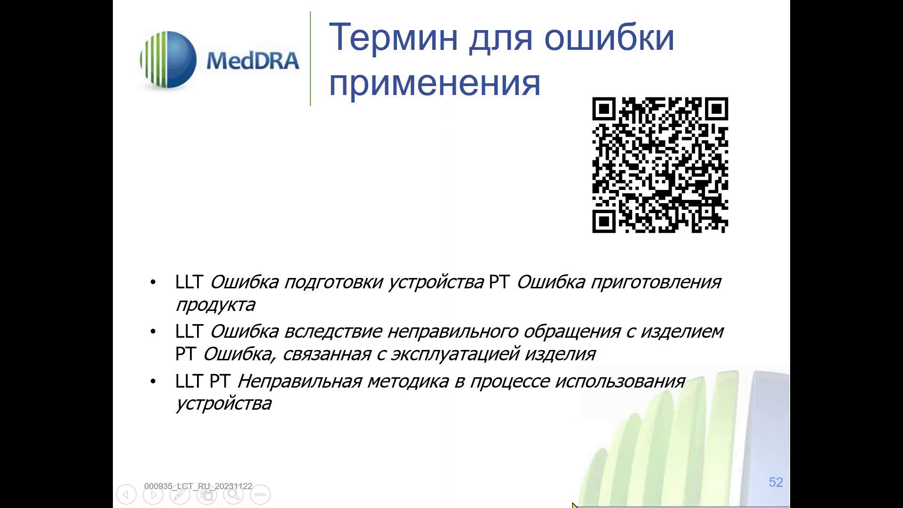